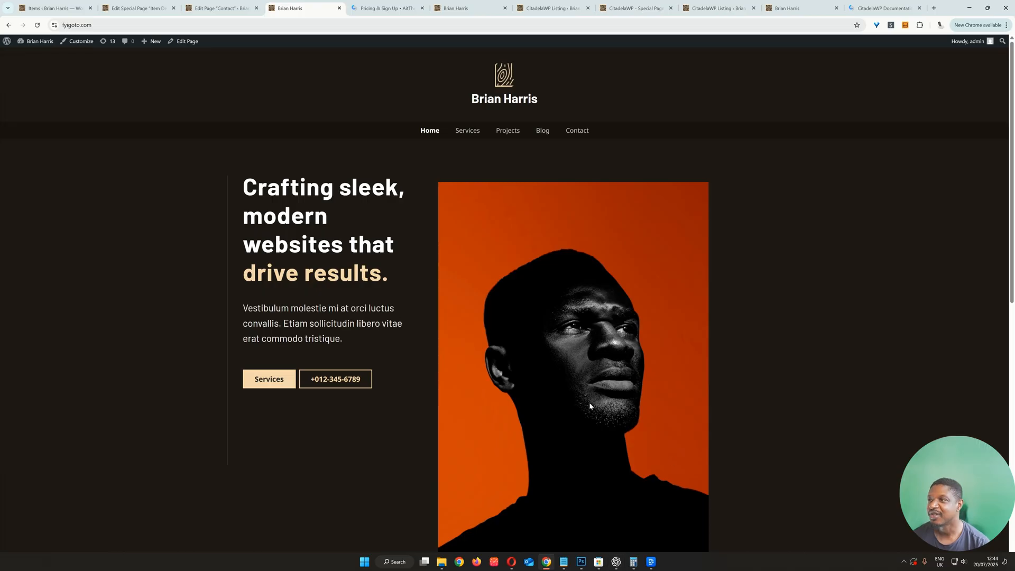
Step: Review the portfolio site's home page, including the hero section, service cards and testimonials
scroll(591, 280, "down", 3)
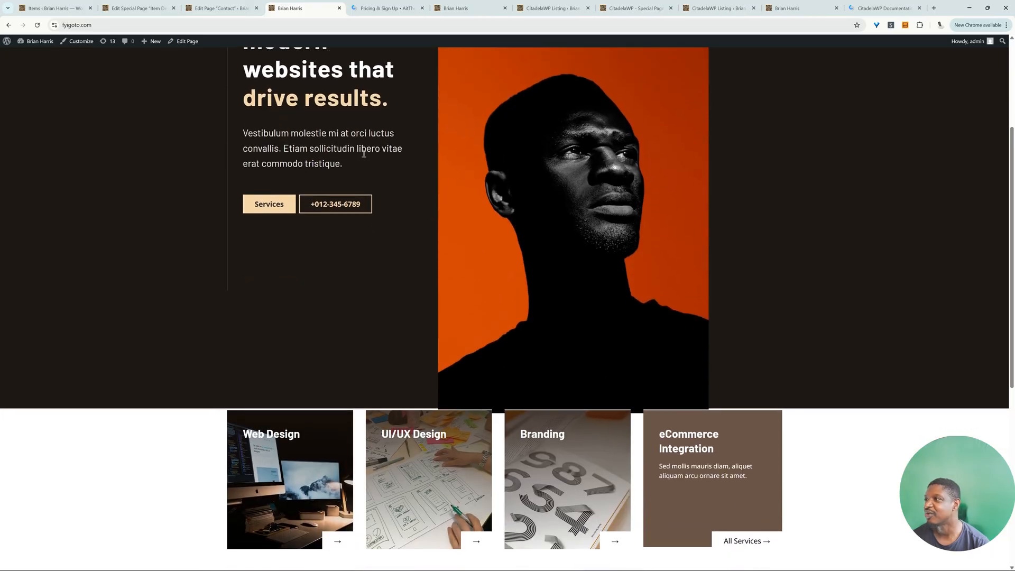
scroll(376, 305, "down", 5)
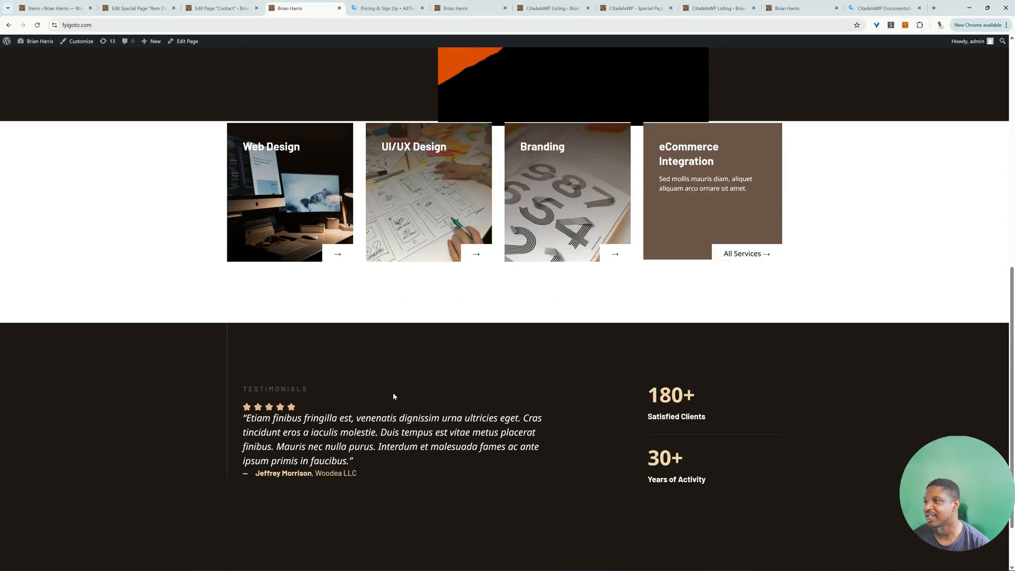
scroll(404, 405, "down", 2)
scroll(418, 417, "up", 9)
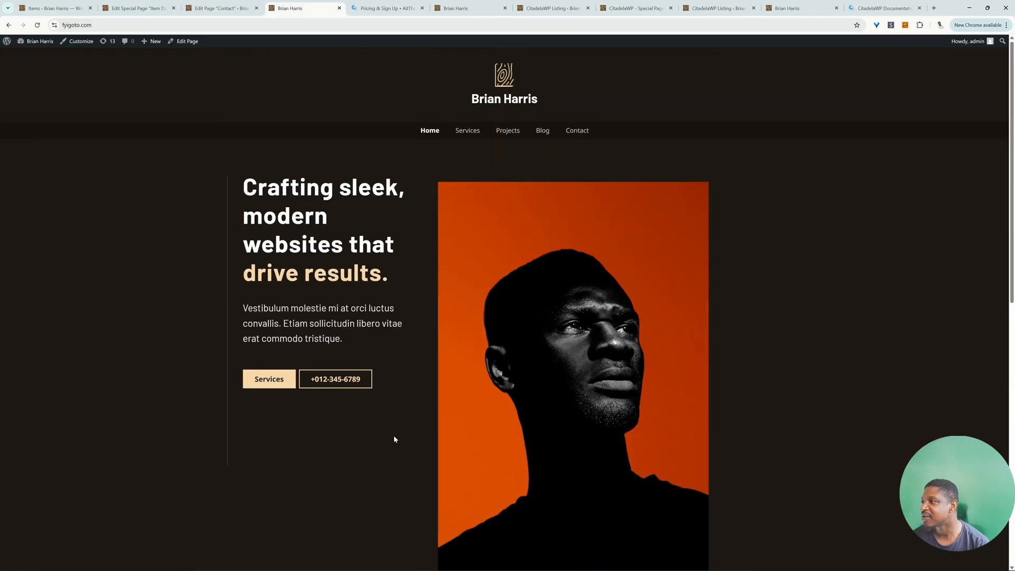
scroll(392, 426, "down", 2)
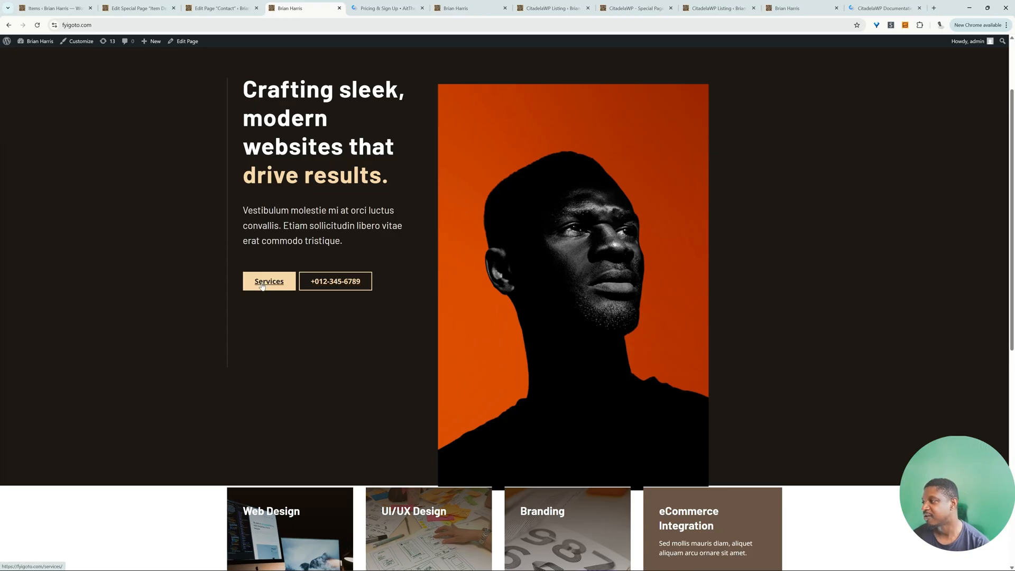
scroll(349, 360, "down", 4)
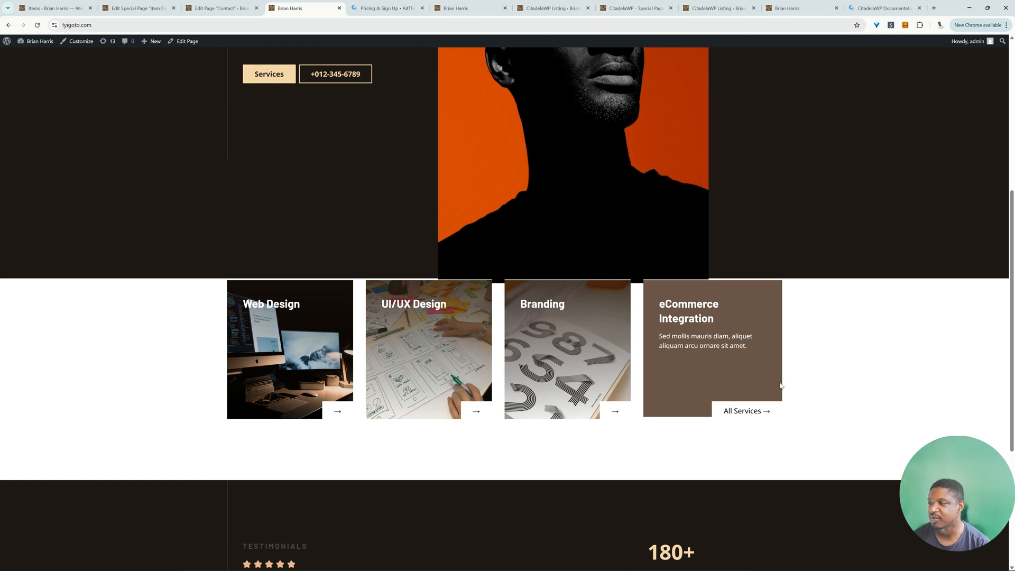
scroll(539, 439, "down", 3)
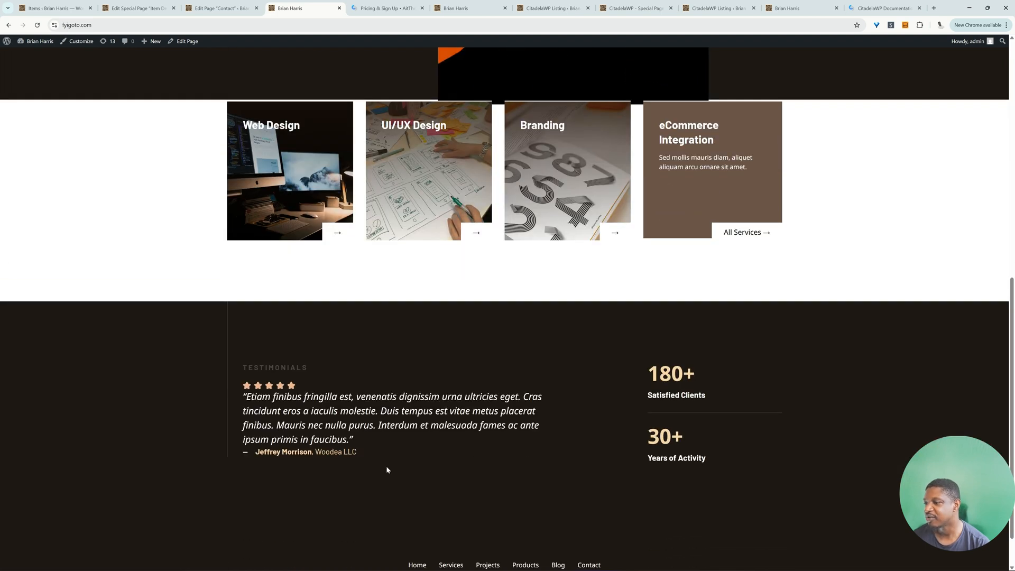
scroll(390, 461, "up", 9)
Step: View the ABC ltd project from the Projects page down to its enquiry form, and open the Contact page
left_click(507, 132)
scroll(408, 309, "down", 5)
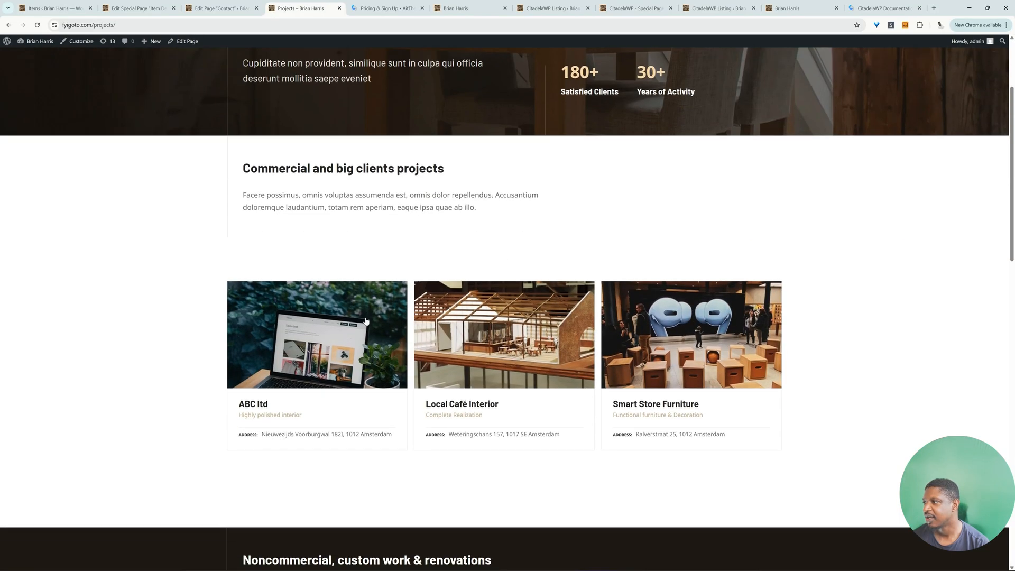
left_click(330, 337)
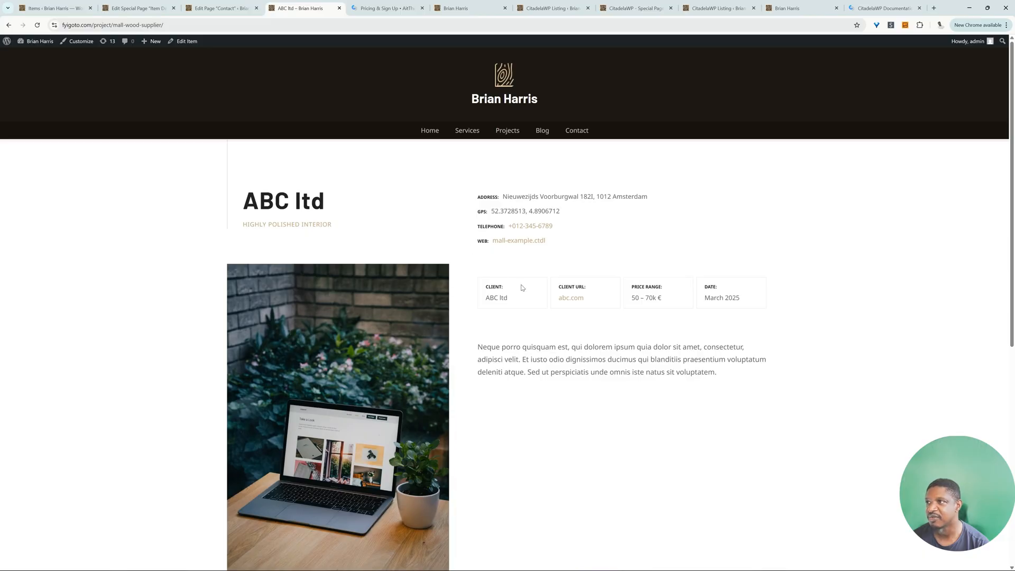
scroll(685, 303, "down", 2)
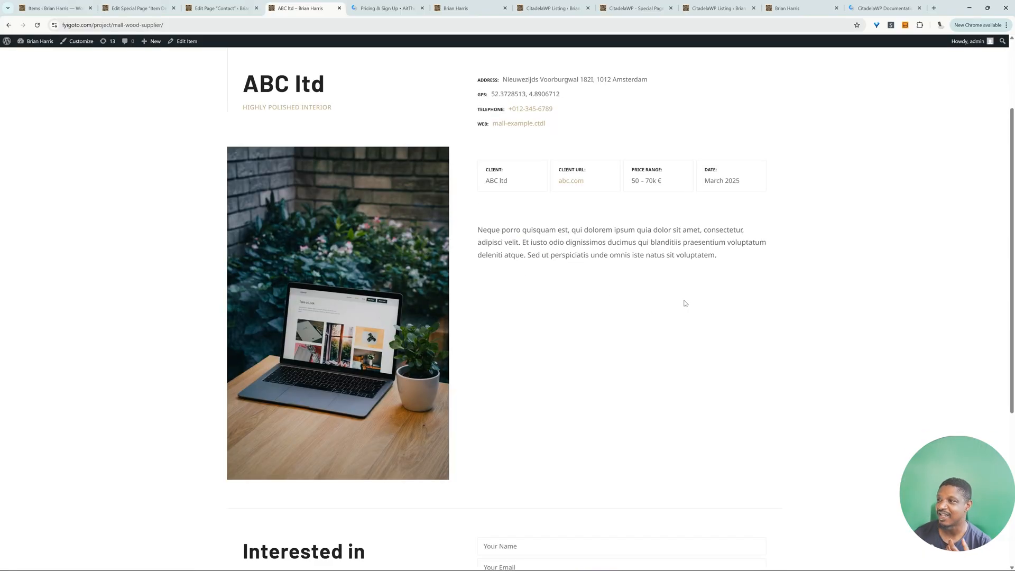
scroll(623, 355, "down", 3)
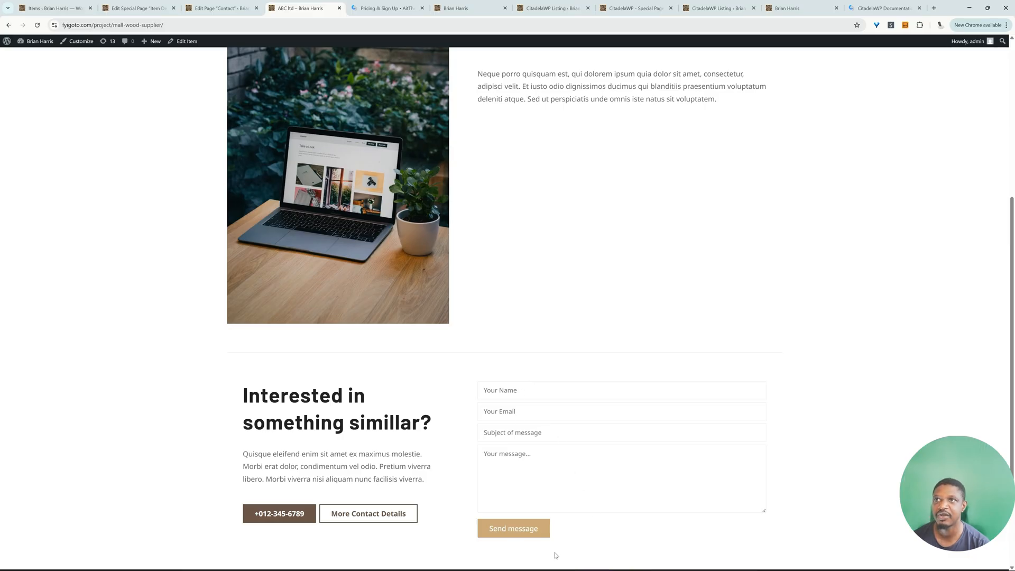
scroll(557, 556, "up", 5)
left_click(582, 132)
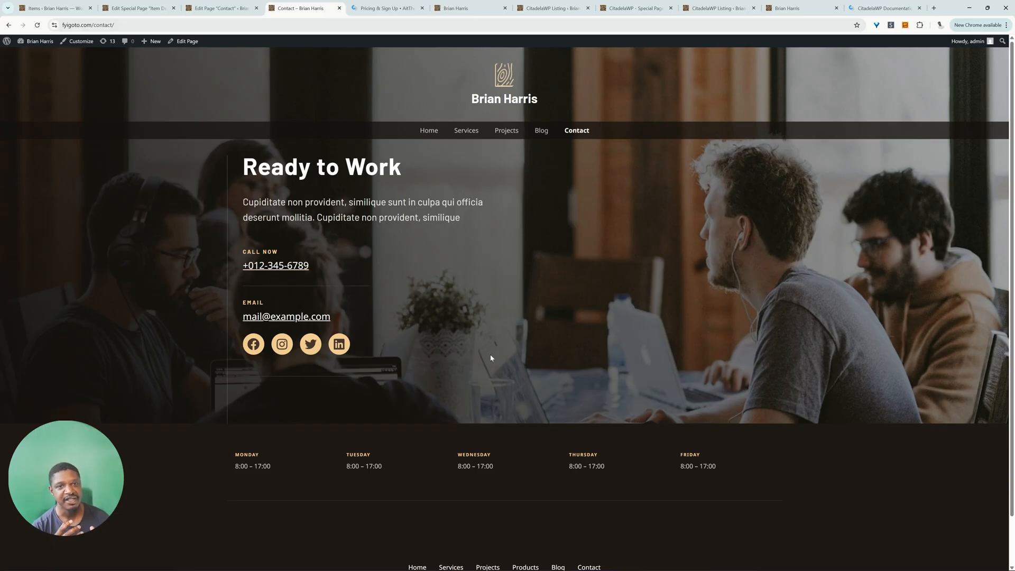
Step: Open the CitadelaWP starter layouts on the AitThemes website and view its pricing and sign-up page
left_click(503, 26)
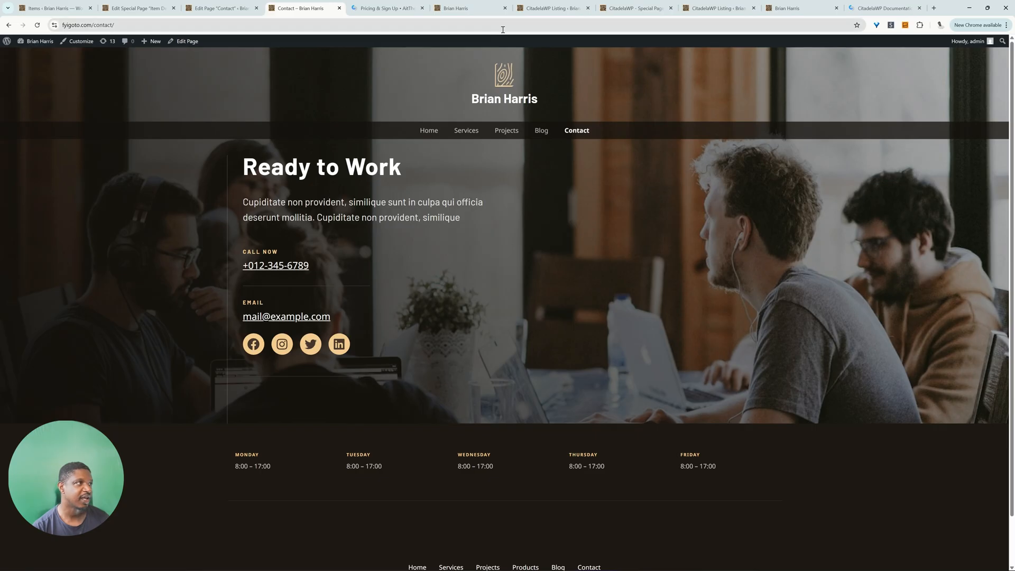
type("ait-the")
type("me")
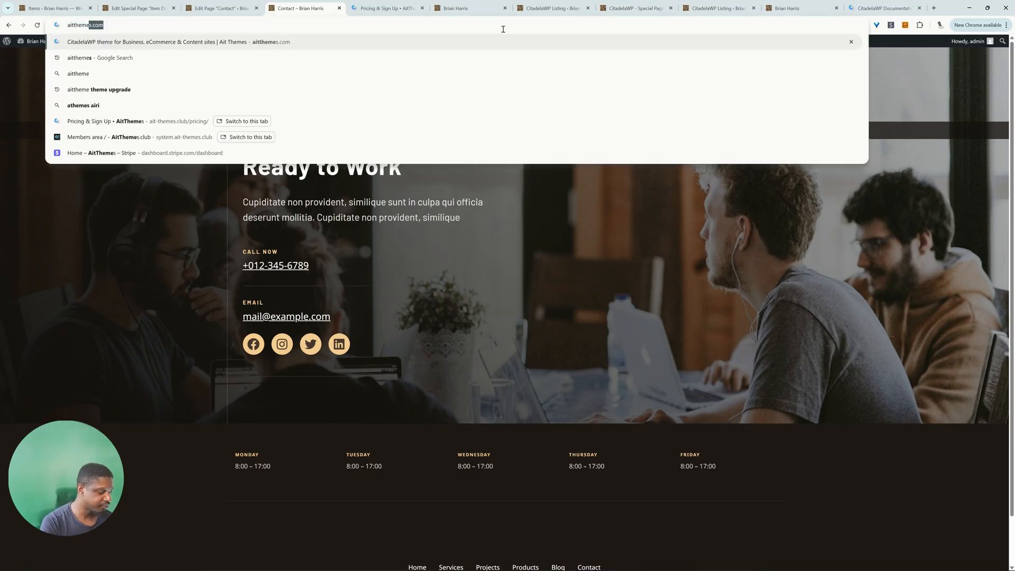
type("s.")
key("Return")
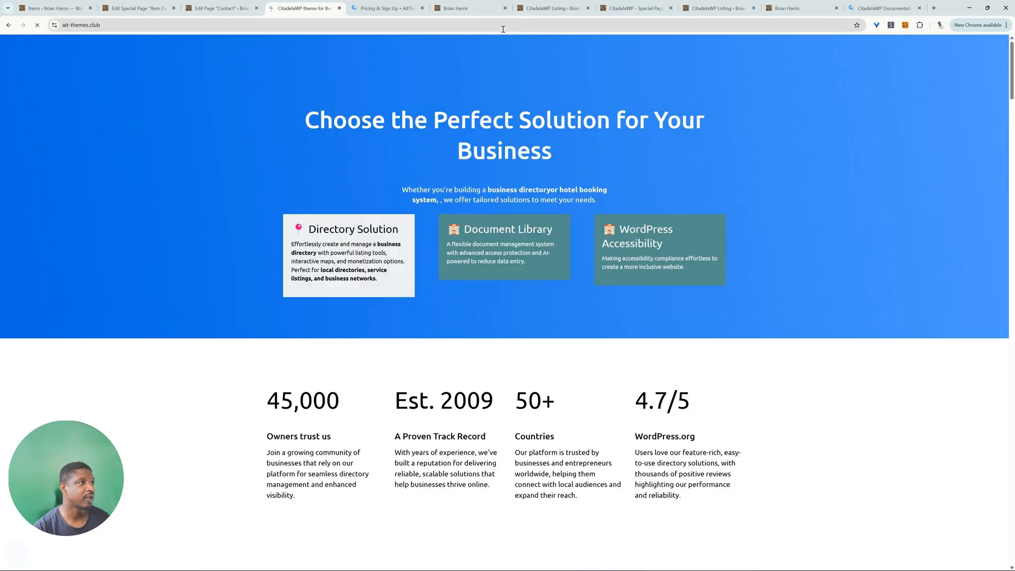
mouse_move(817, 57)
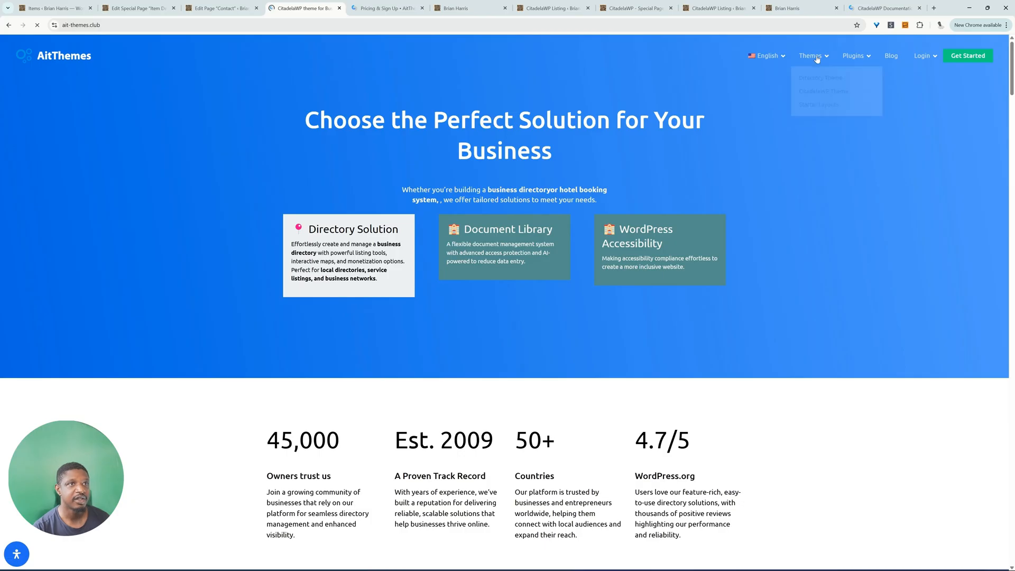
left_click(817, 106)
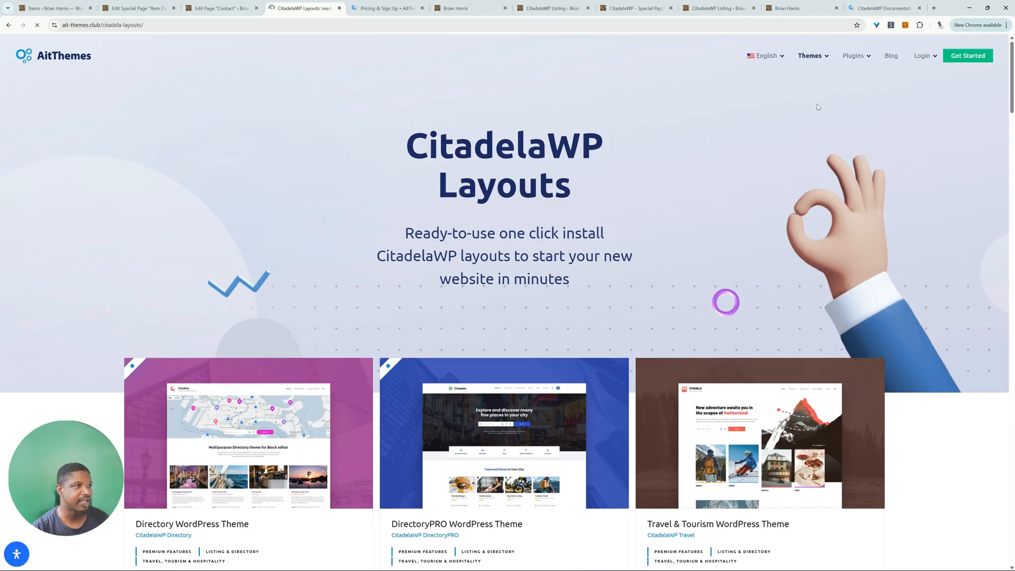
scroll(741, 245, "down", 12)
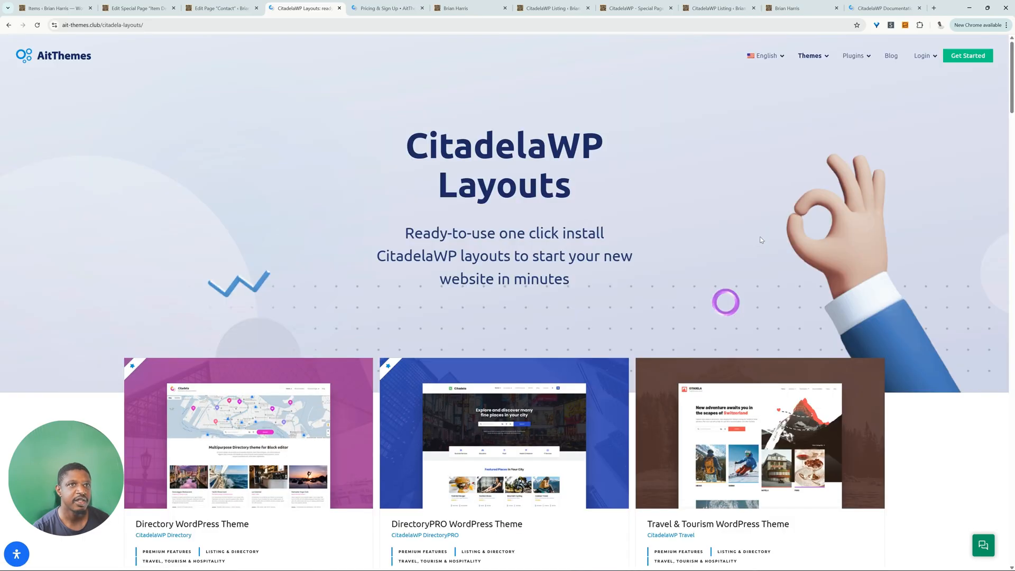
left_click(969, 56)
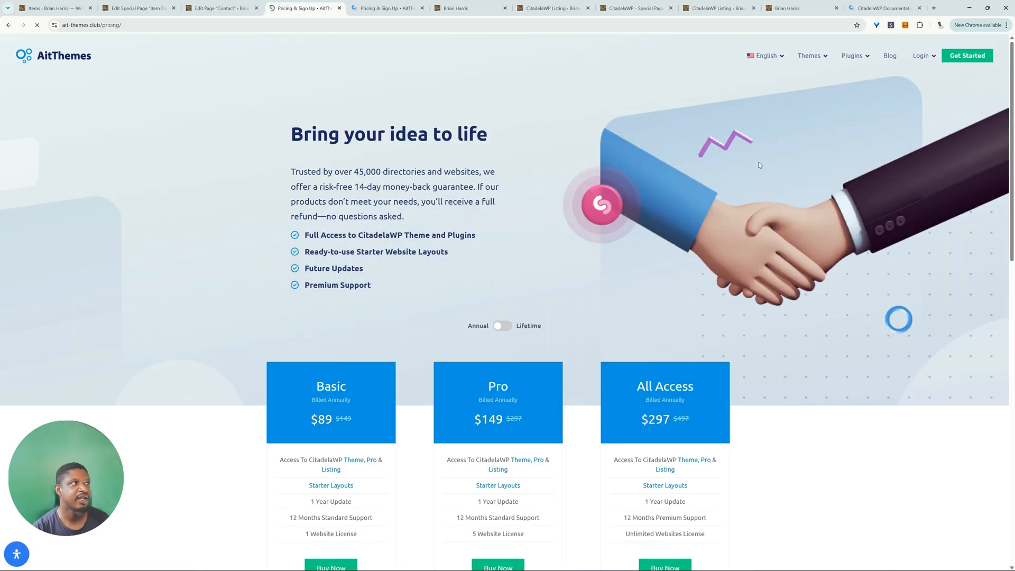
Step: Open the installed themes in the WordPress admin and install the CitadelaWP plugins
left_click(229, 10)
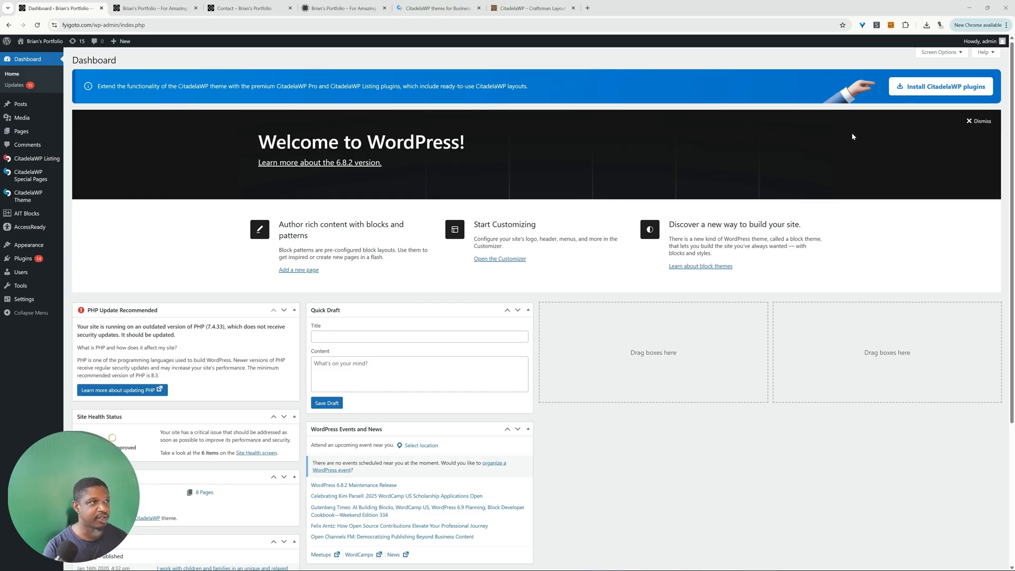
mouse_move(33, 246)
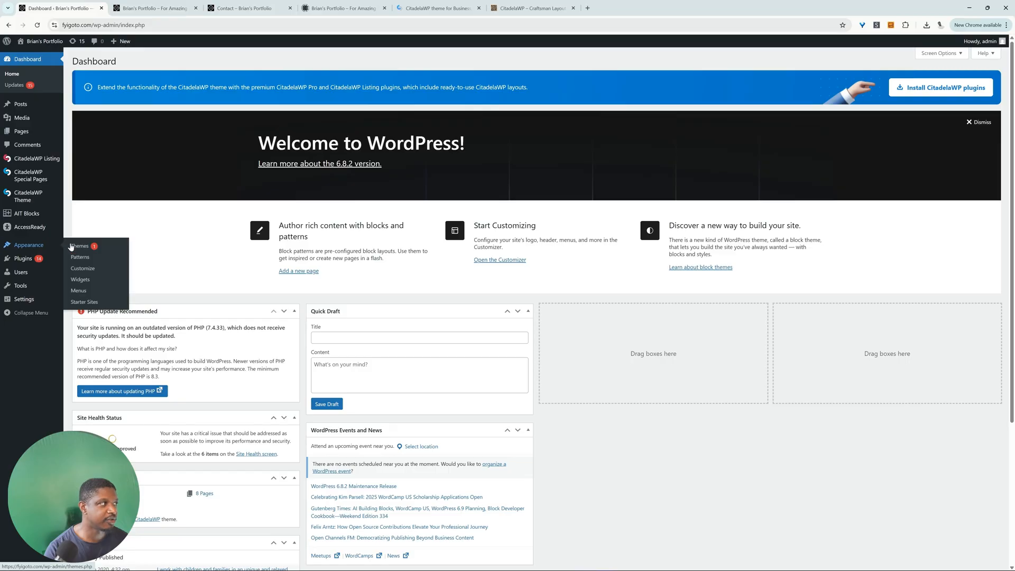
left_click(73, 246)
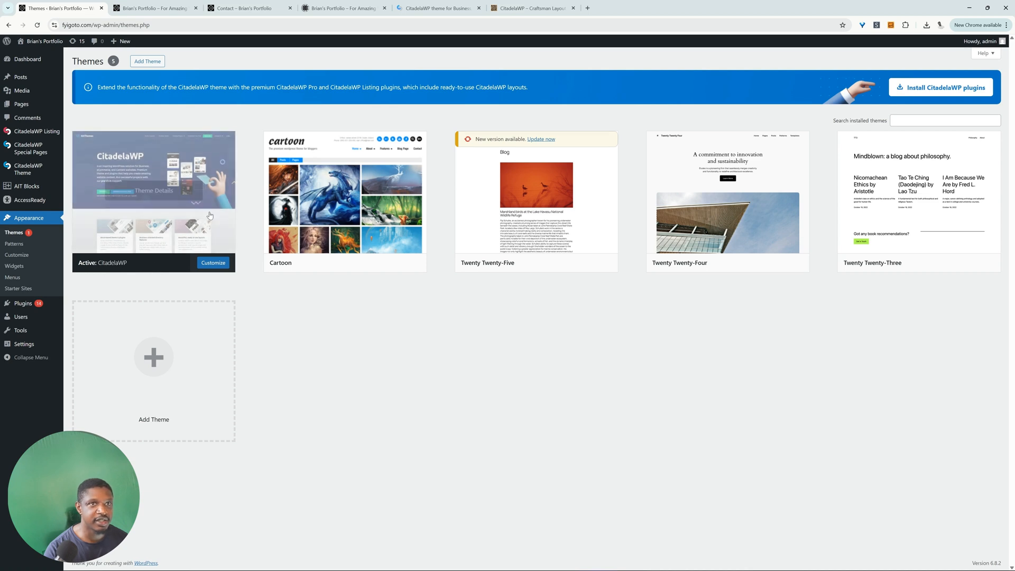
left_click(956, 95)
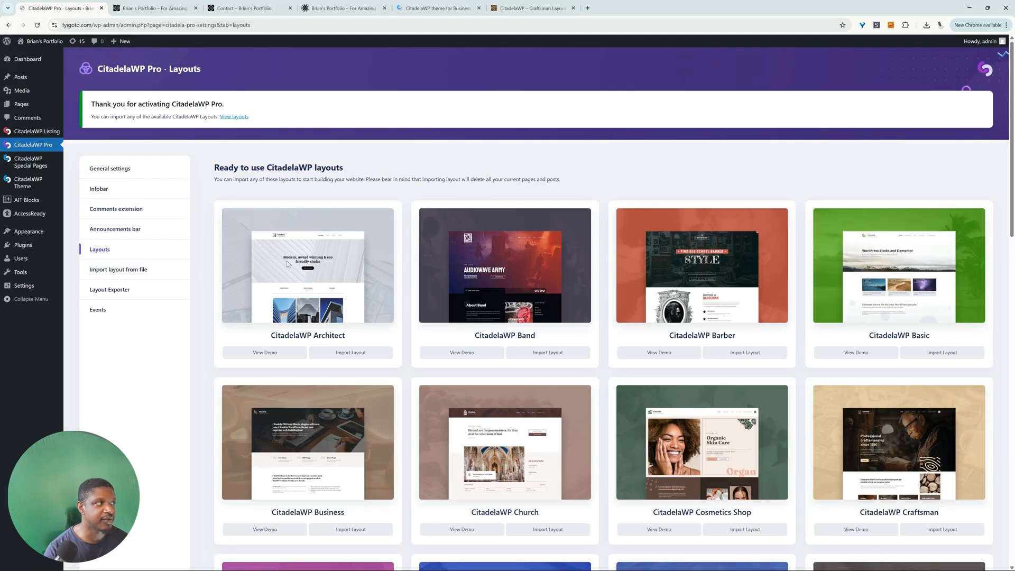
Step: Import the CitadelaWP Craftsman layout, accepting the required WooCommerce plugin and the deletion of all current content
scroll(291, 273, "down", 2)
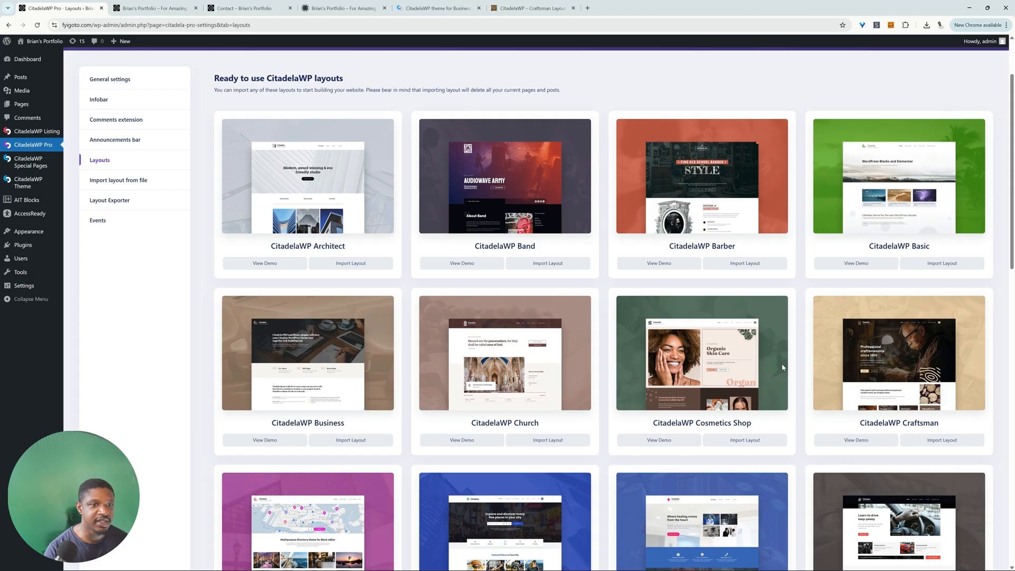
scroll(782, 363, "down", 1)
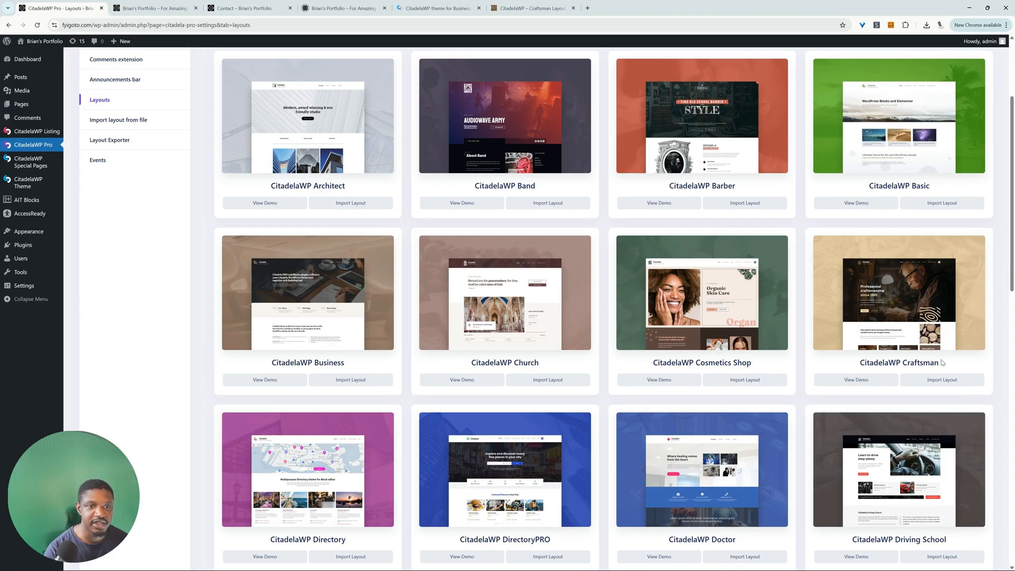
left_click(944, 381)
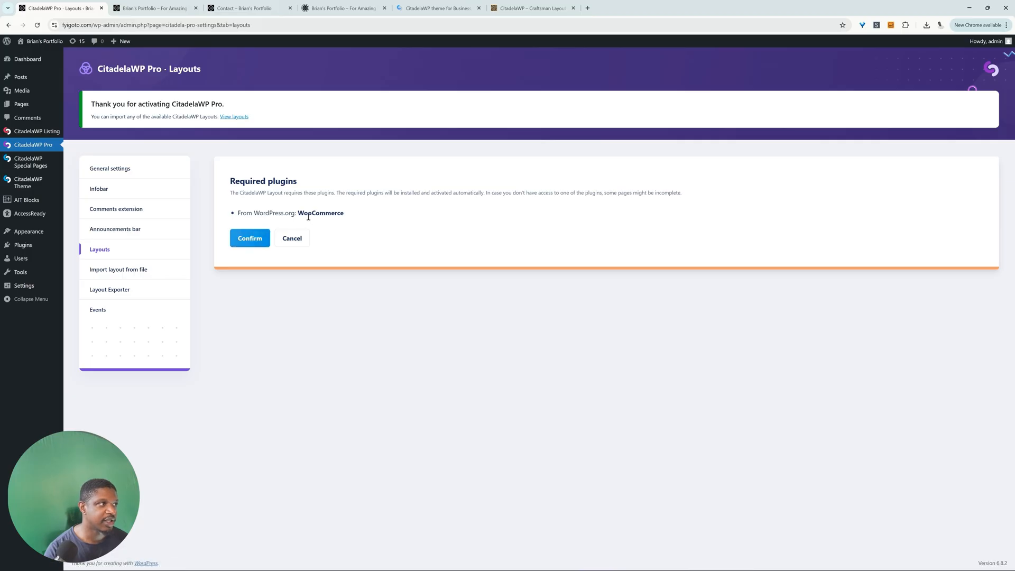
left_click_drag(304, 213, 345, 213)
left_click(258, 239)
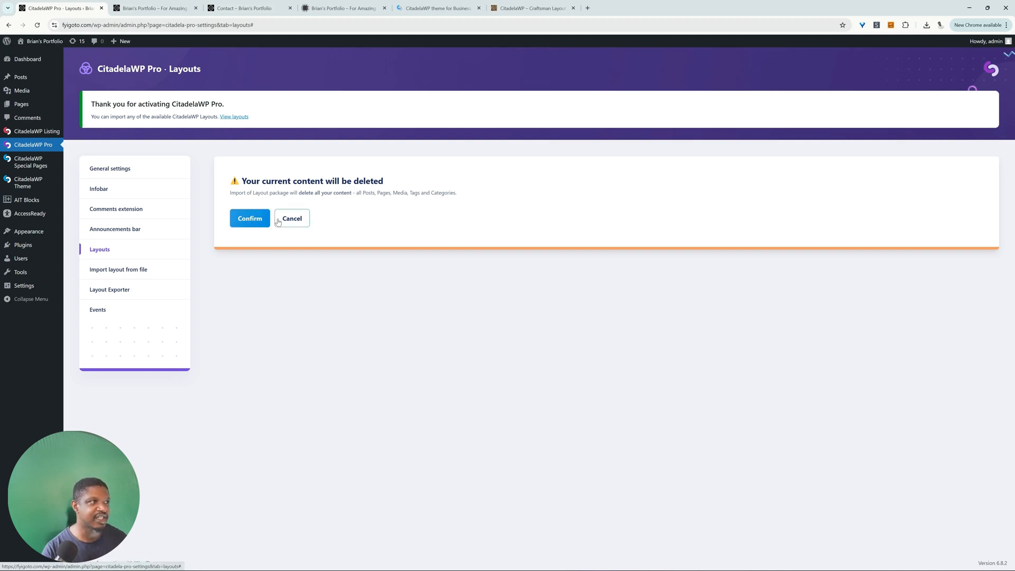
left_click_drag(359, 194, 412, 195)
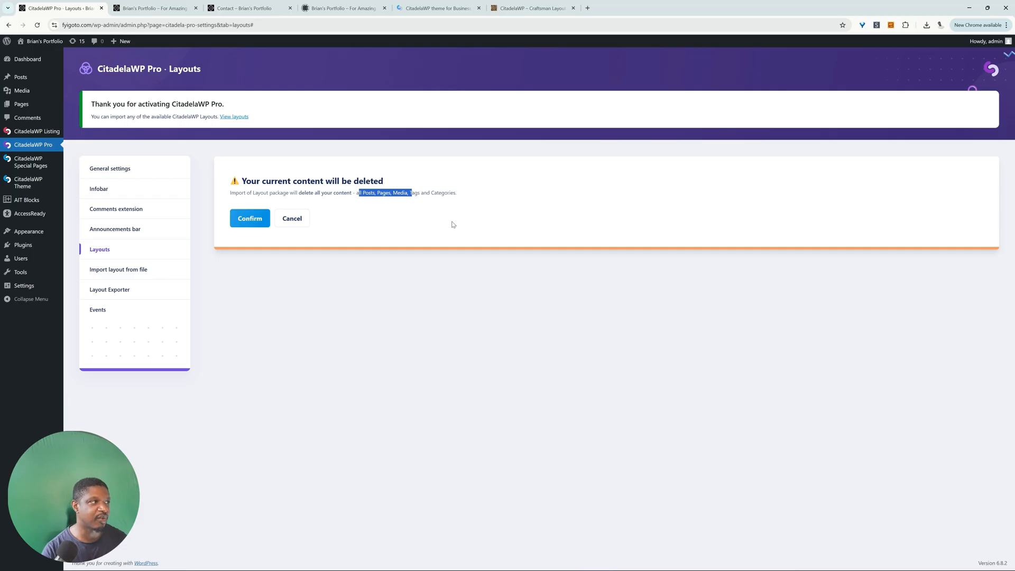
left_click(249, 217)
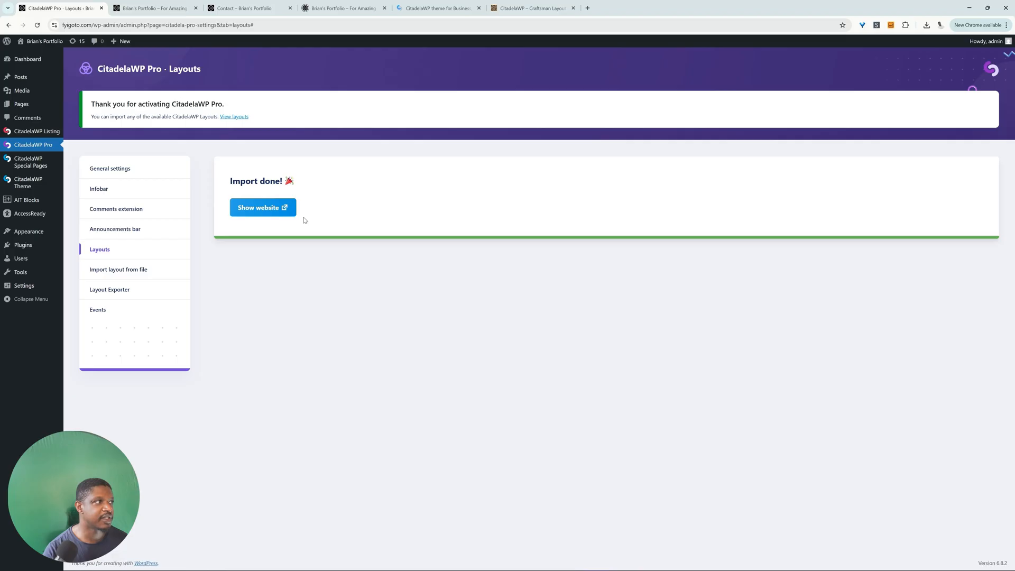
Step: Open the website with the imported Craftsman layout and look over its home page
left_click(274, 214)
left_click(159, 8)
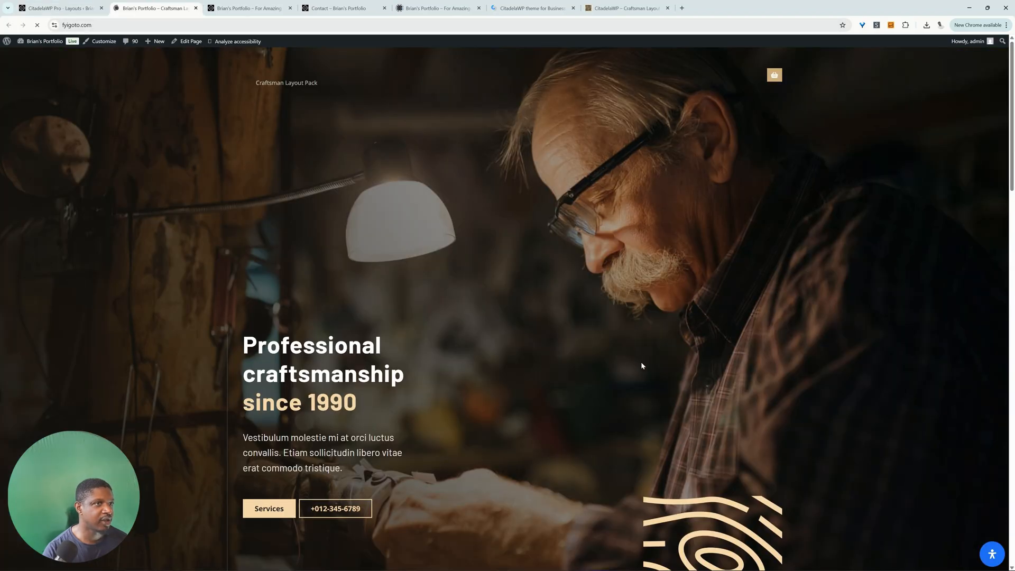
scroll(643, 366, "down", 20)
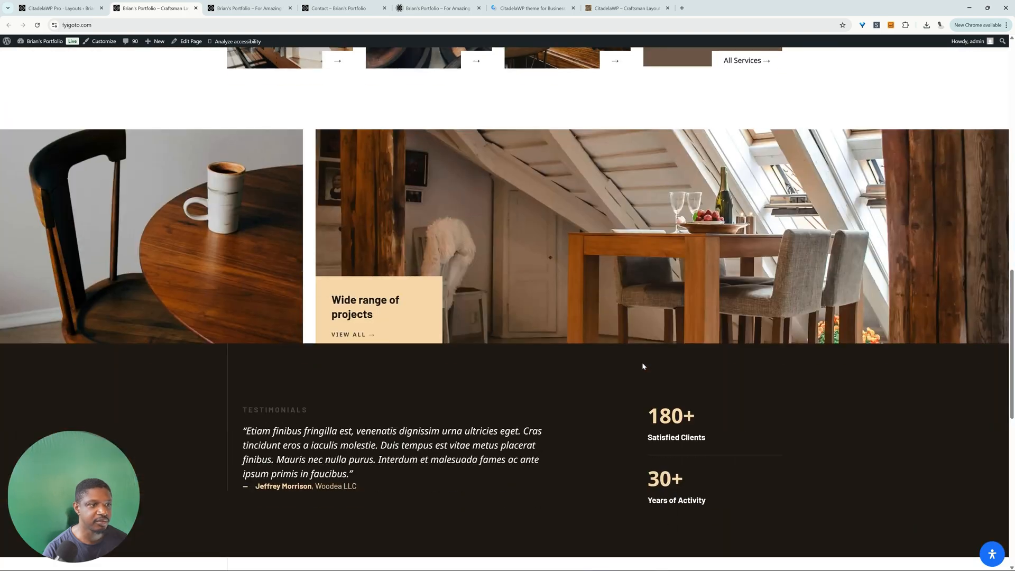
scroll(643, 366, "up", 20)
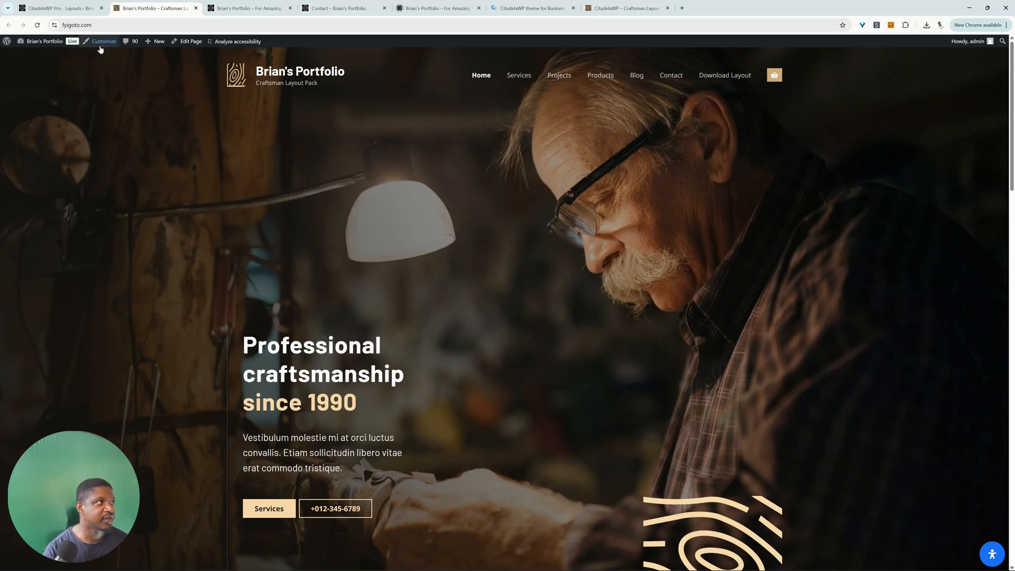
Step: Open the home page in the site customizer and set the header layout to Center
left_click(104, 41)
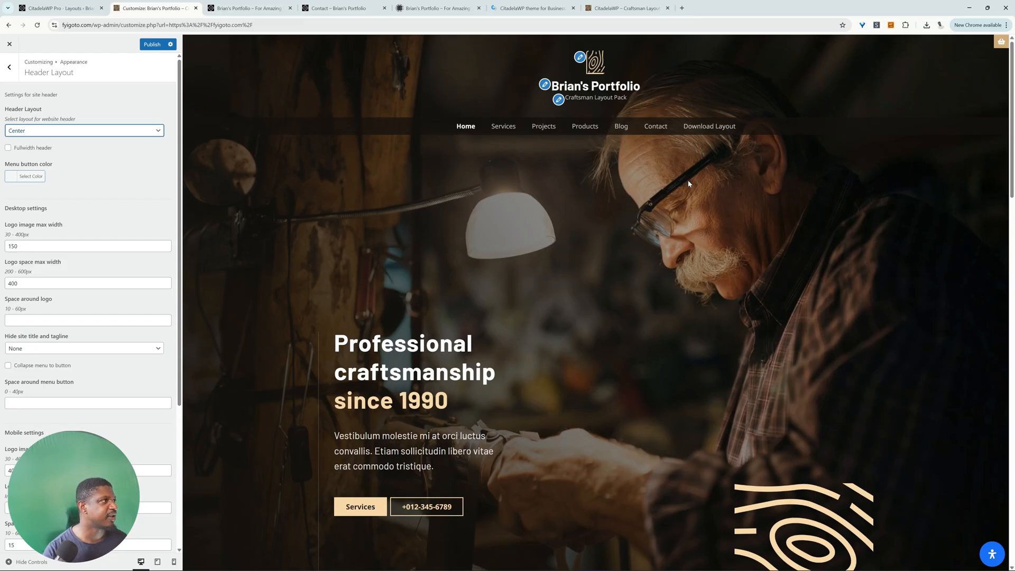
Step: Change the site title to the portfolio owner's full name and clear the tagline in the site identity settings
left_click(582, 61)
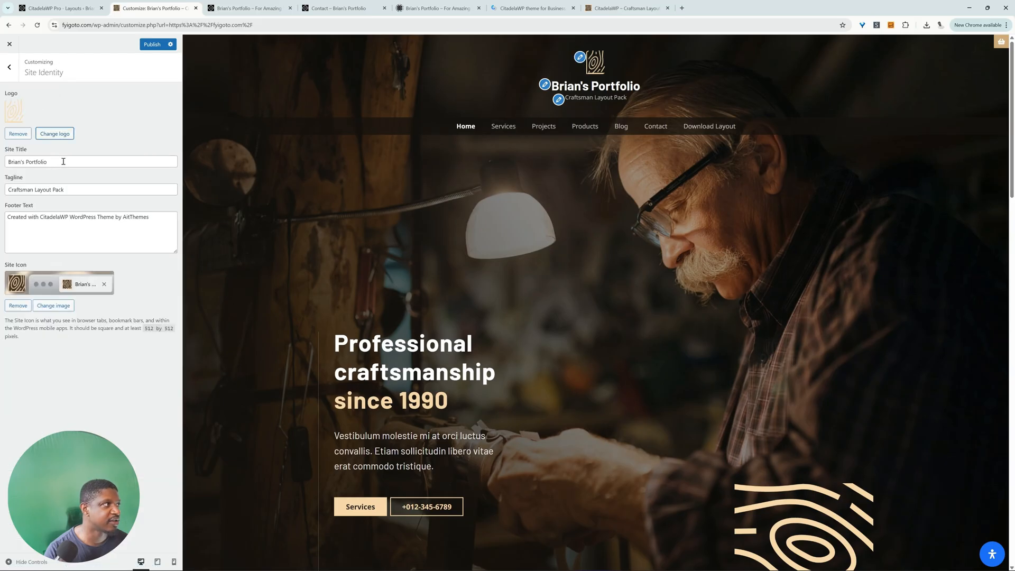
left_click_drag(22, 161, 90, 163)
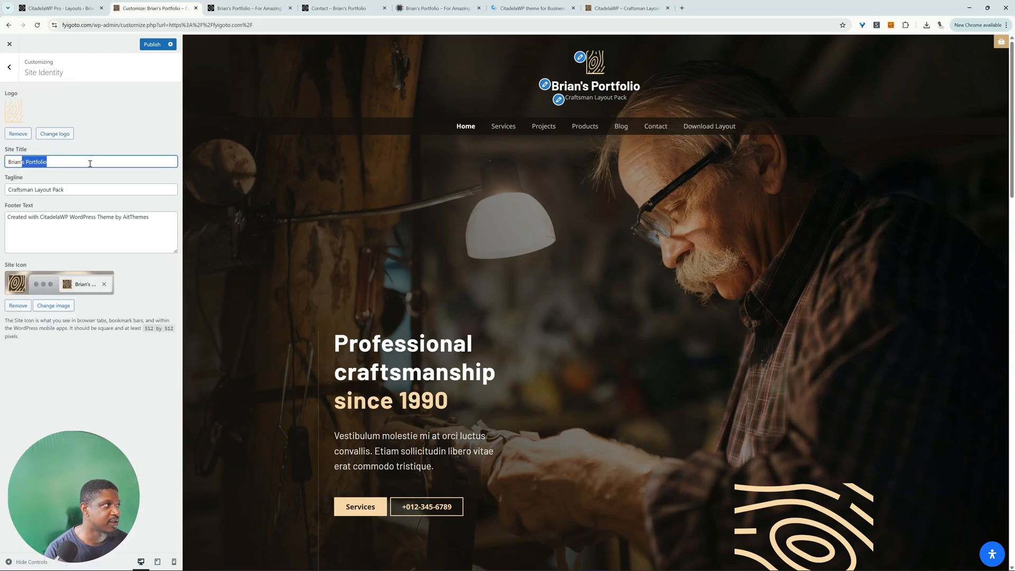
left_click(23, 162)
key("BackSpace")
key("BackSpace")
left_click_drag(74, 190, 7, 190)
key("BackSpace")
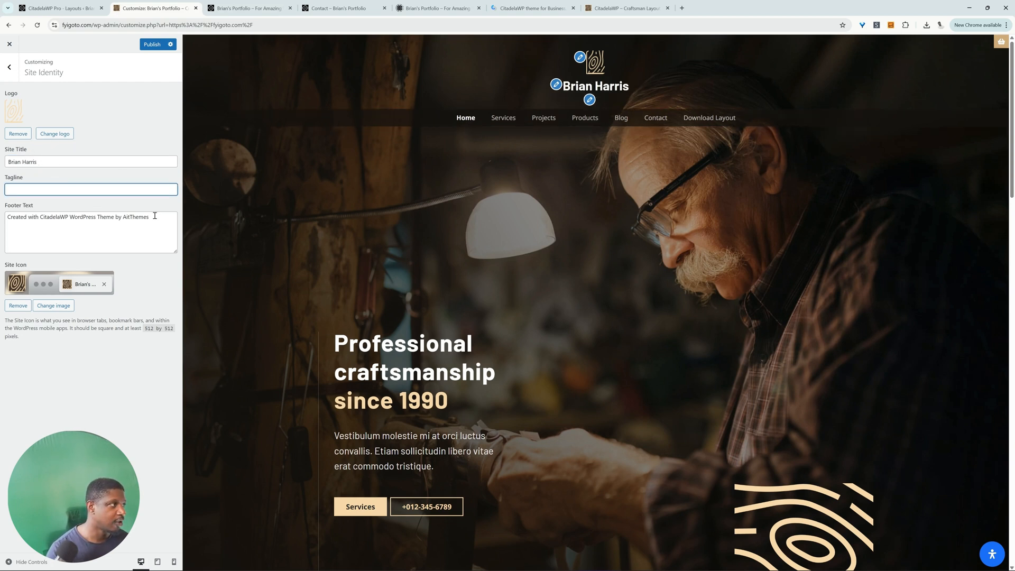
Step: Replace the footer text in the site identity settings with "2025", the portfolio owner's first name and "Website"
left_click(107, 224)
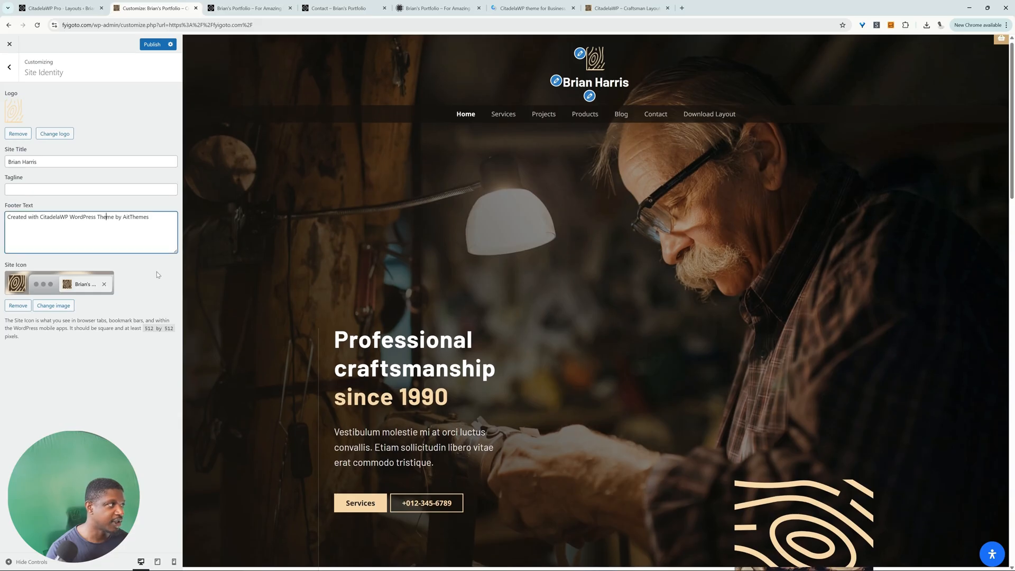
scroll(559, 342, "down", 15)
left_click_drag(520, 538, 718, 539)
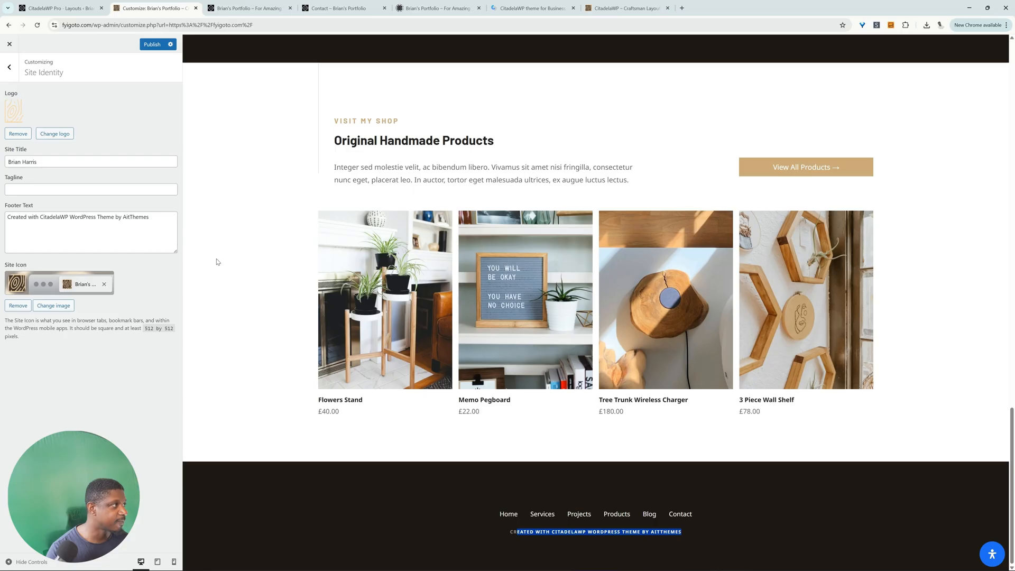
left_click_drag(156, 223, 9, 188)
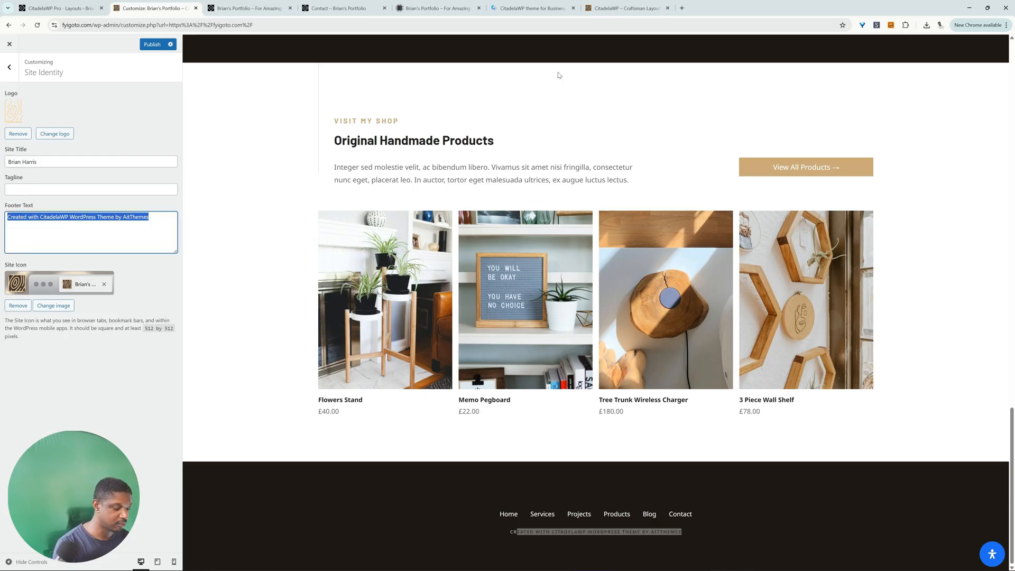
type("2025 Brian Website")
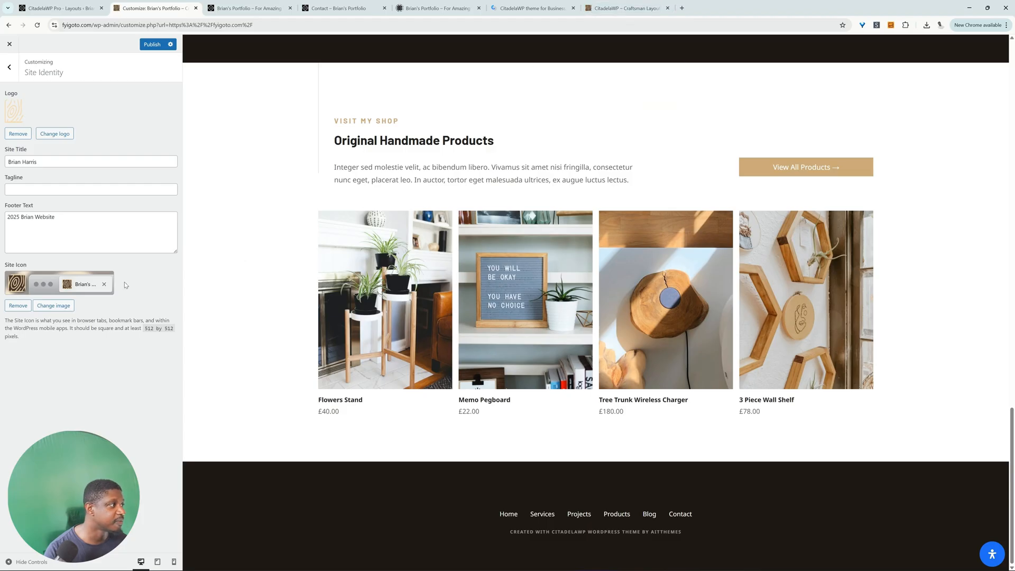
left_click(9, 67)
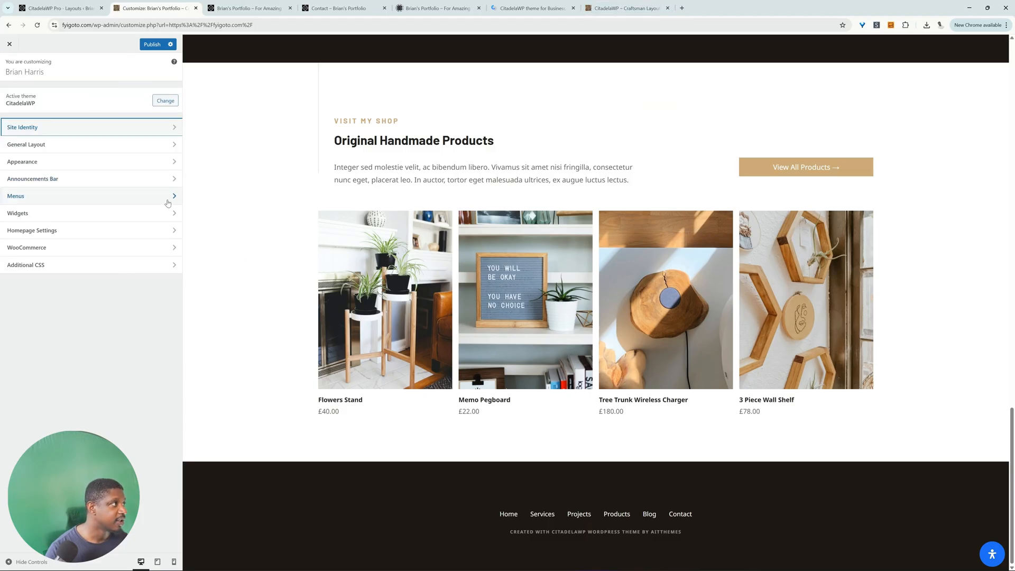
Step: Remove the Download Layout and Products items from the main menu
scroll(404, 307, "up", 20)
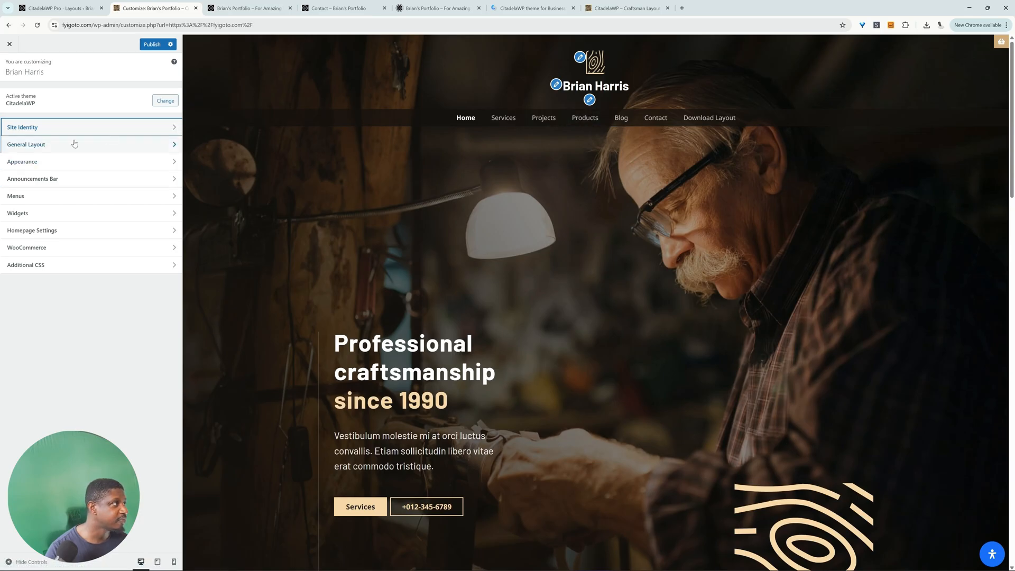
left_click(71, 200)
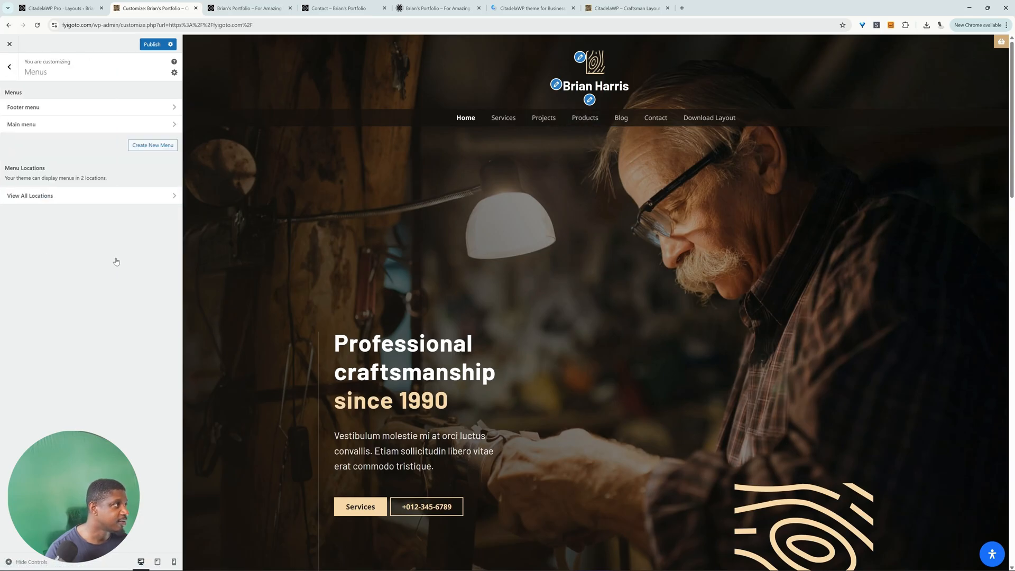
left_click(74, 126)
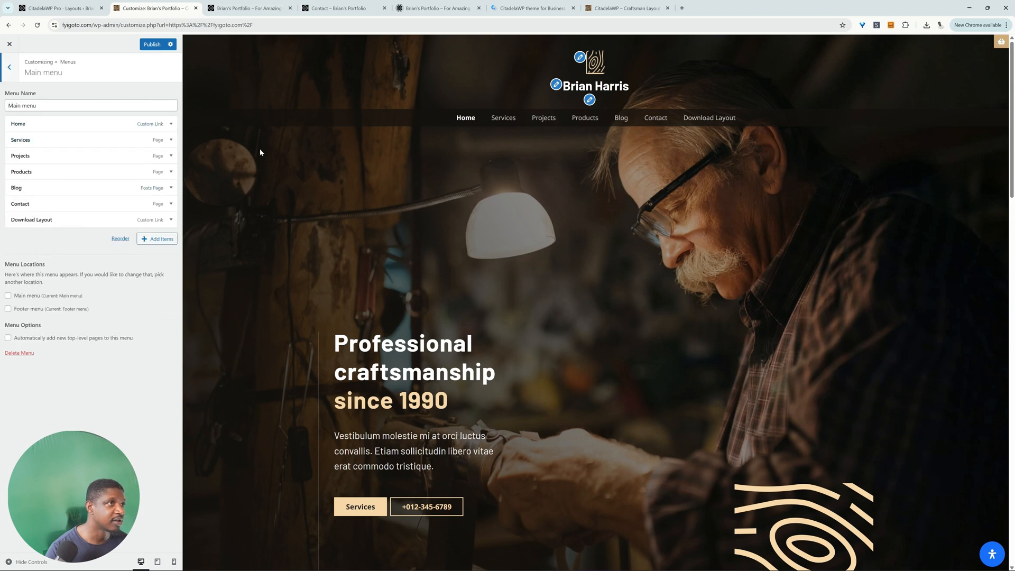
left_click(171, 220)
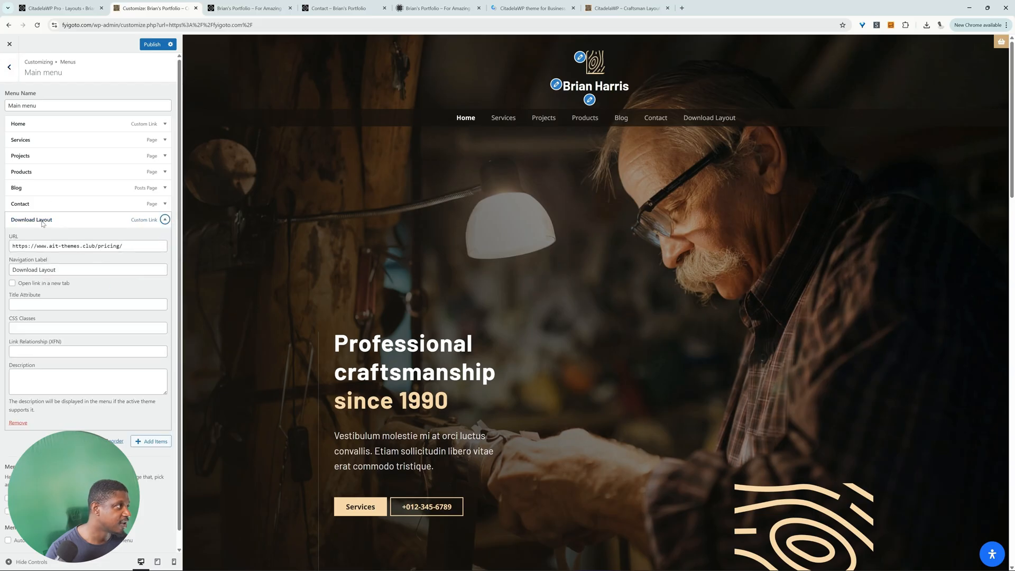
left_click(18, 423)
left_click(127, 207)
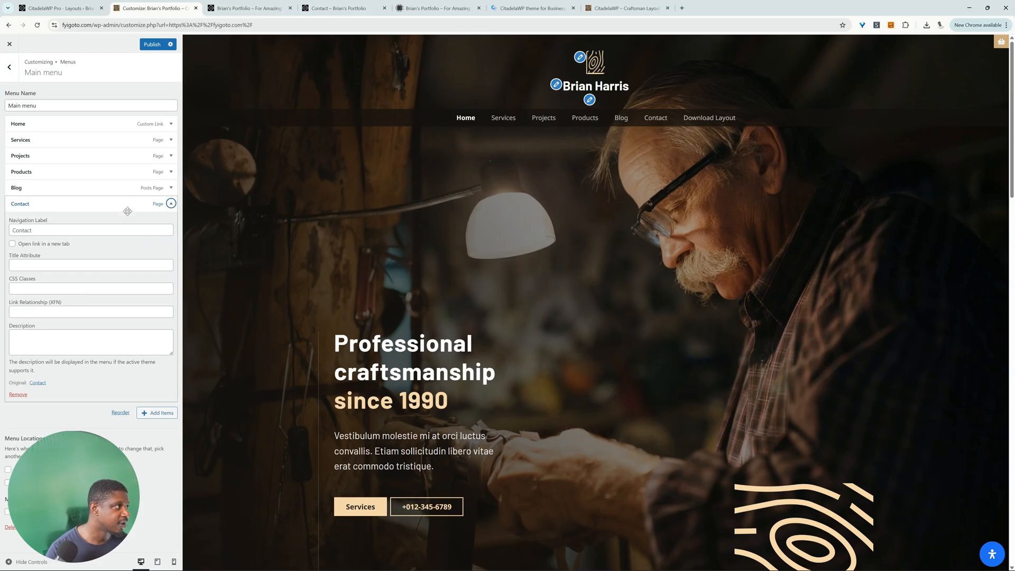
left_click(118, 204)
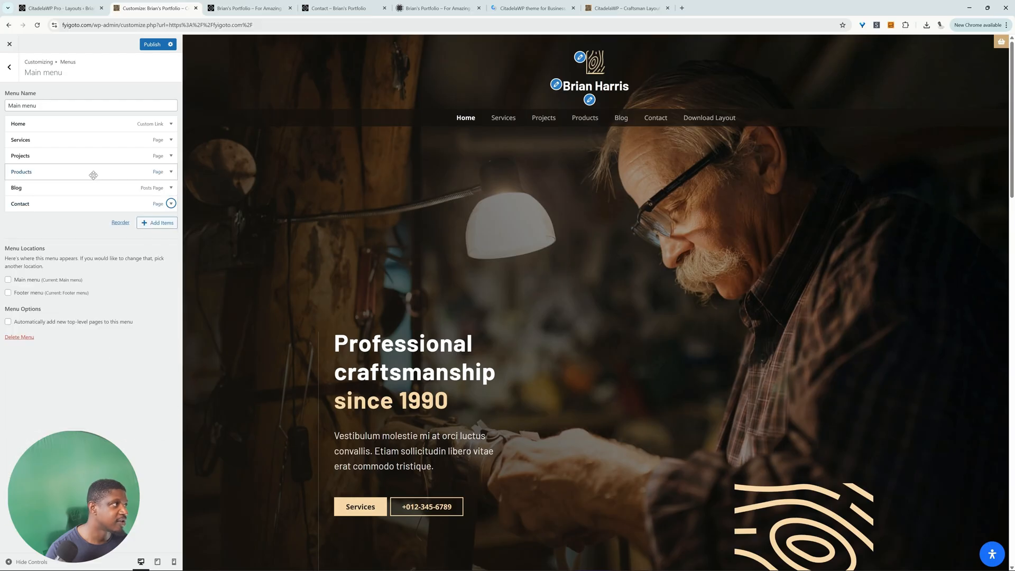
left_click(171, 172)
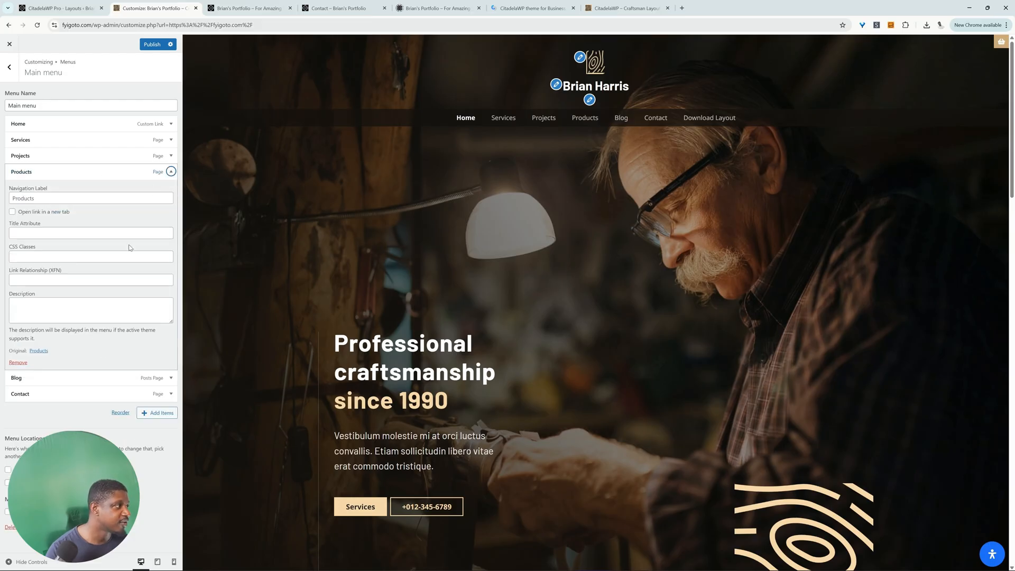
left_click(18, 363)
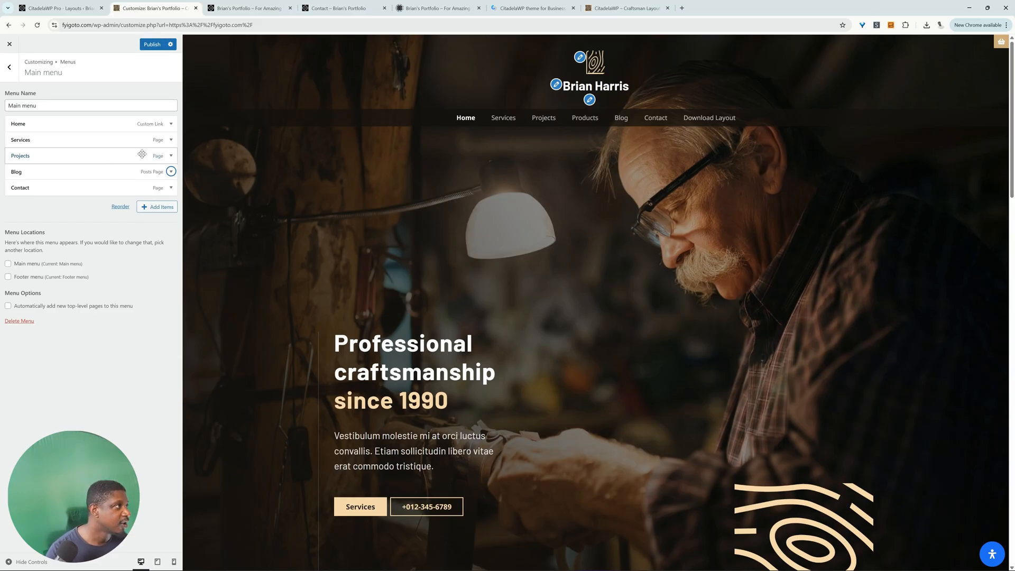
Step: Look over the options for adding items to the main menu, including the custom link fields
left_click(146, 211)
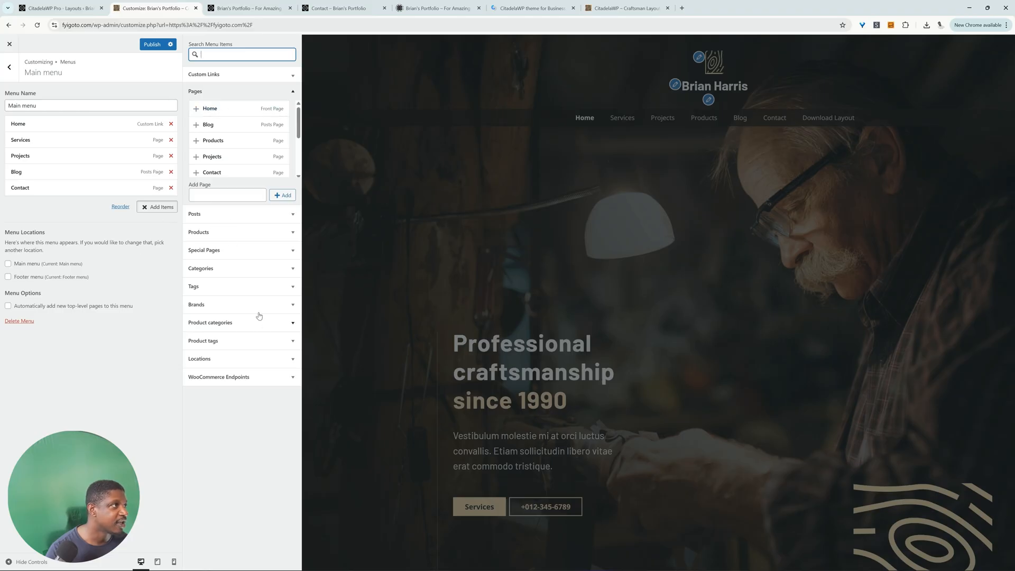
left_click(253, 75)
left_click(254, 88)
left_click(248, 106)
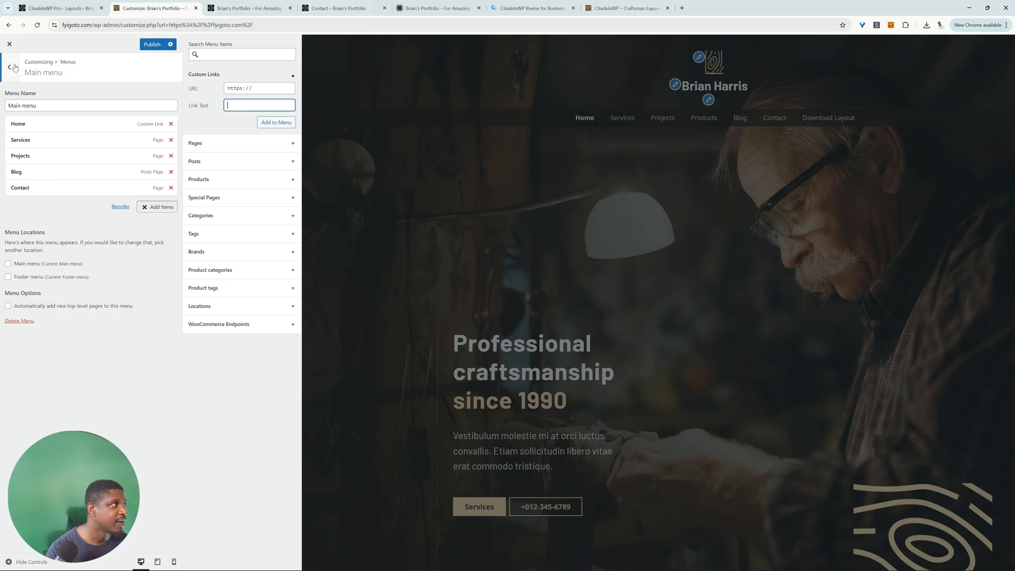
Step: Publish the customizer changes and open the live website at fyigoto.com to review its home page
left_click(158, 47)
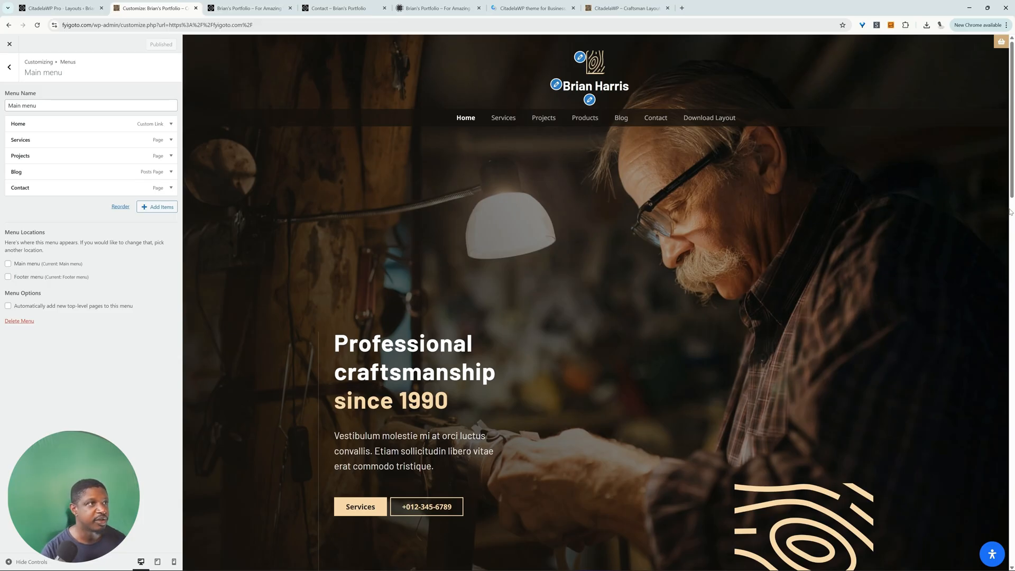
scroll(662, 255, "down", 20)
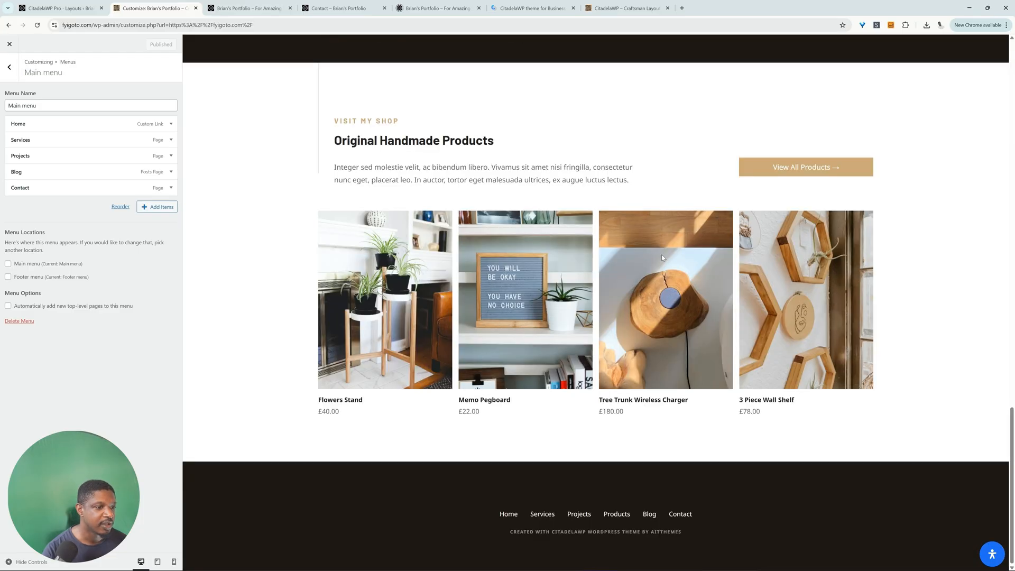
scroll(662, 255, "up", 20)
scroll(663, 258, "up", 3)
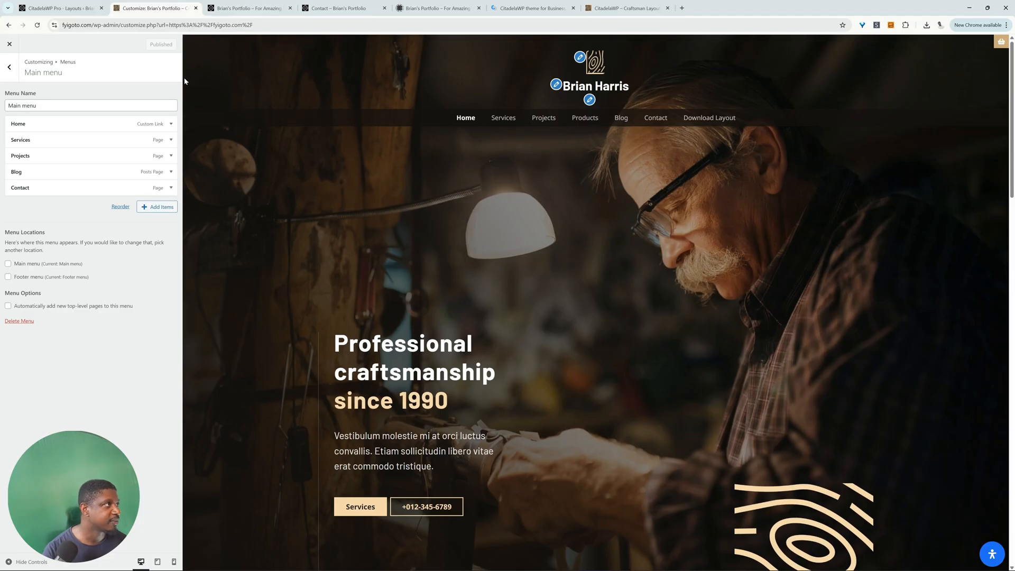
left_click_drag(93, 25, 376, 65)
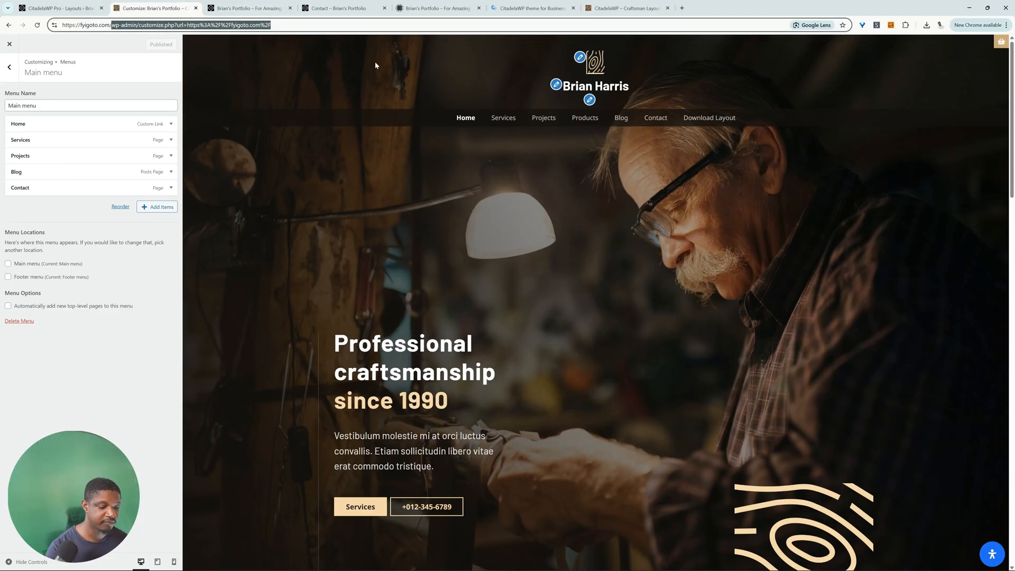
key("BackSpace")
key("Return")
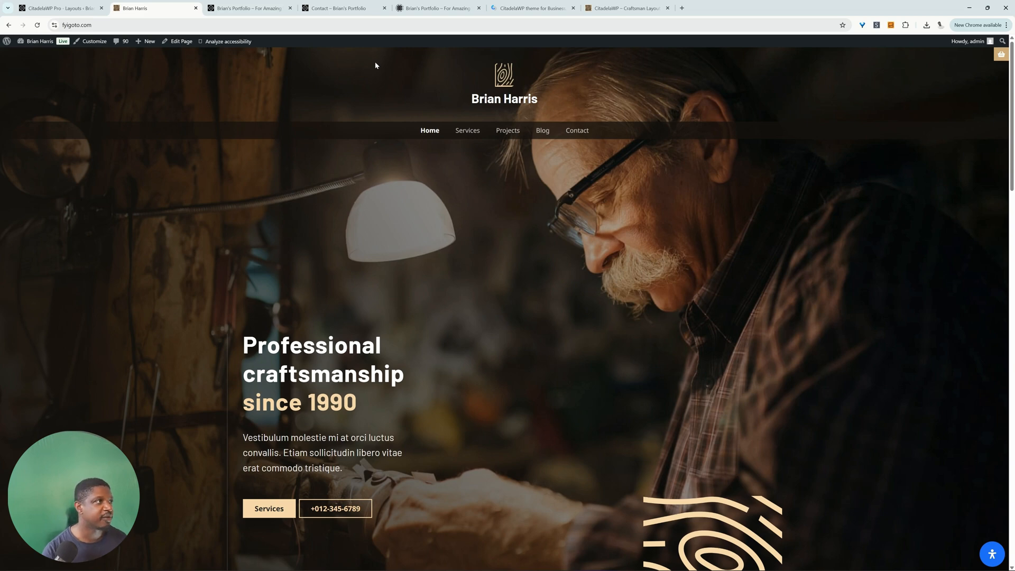
scroll(526, 280, "down", 2)
scroll(508, 245, "up", 3)
Step: Open the home page for editing, show its list of blocks and select the hero Cluster block
left_click(180, 46)
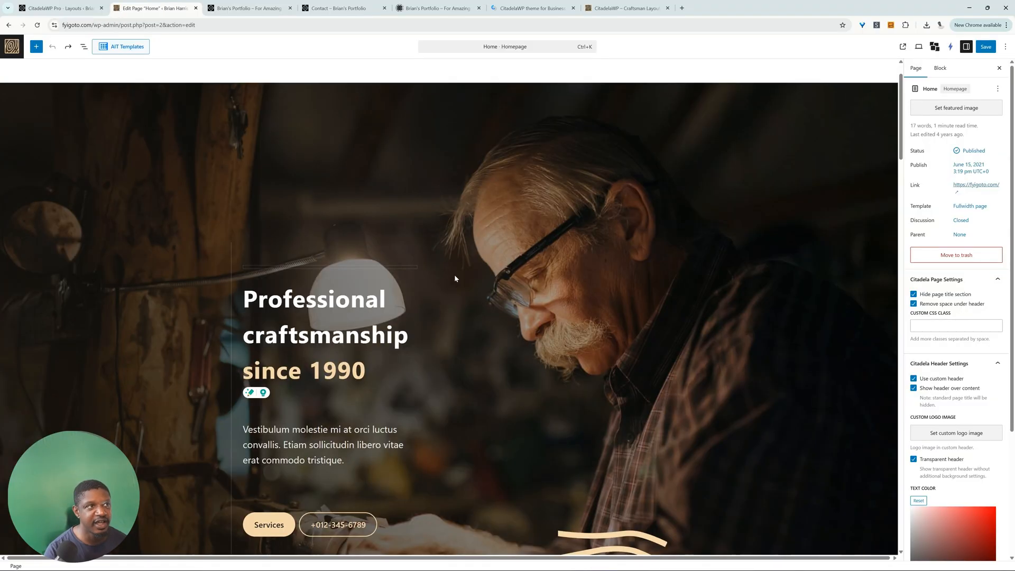
left_click(82, 47)
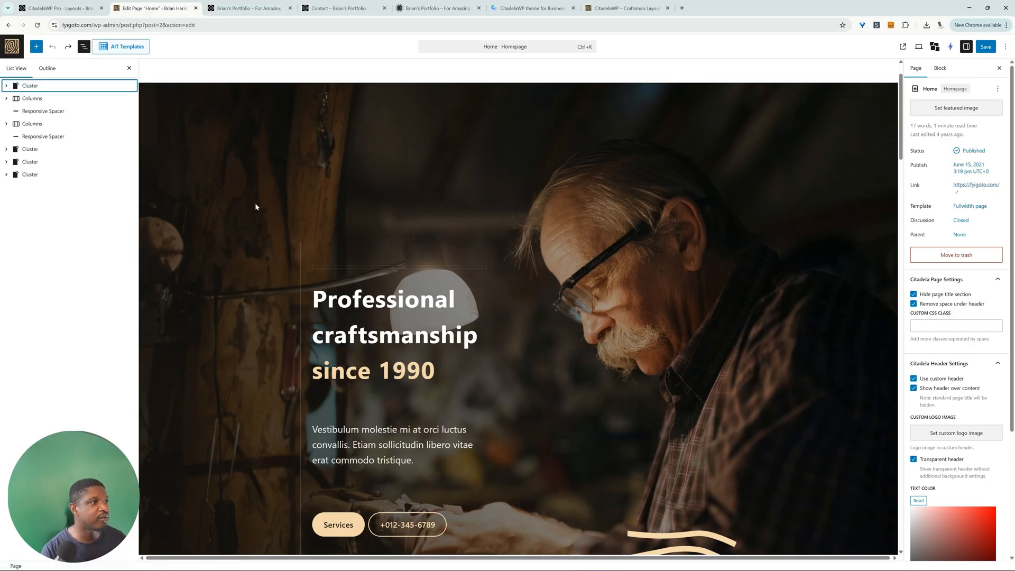
left_click(50, 87)
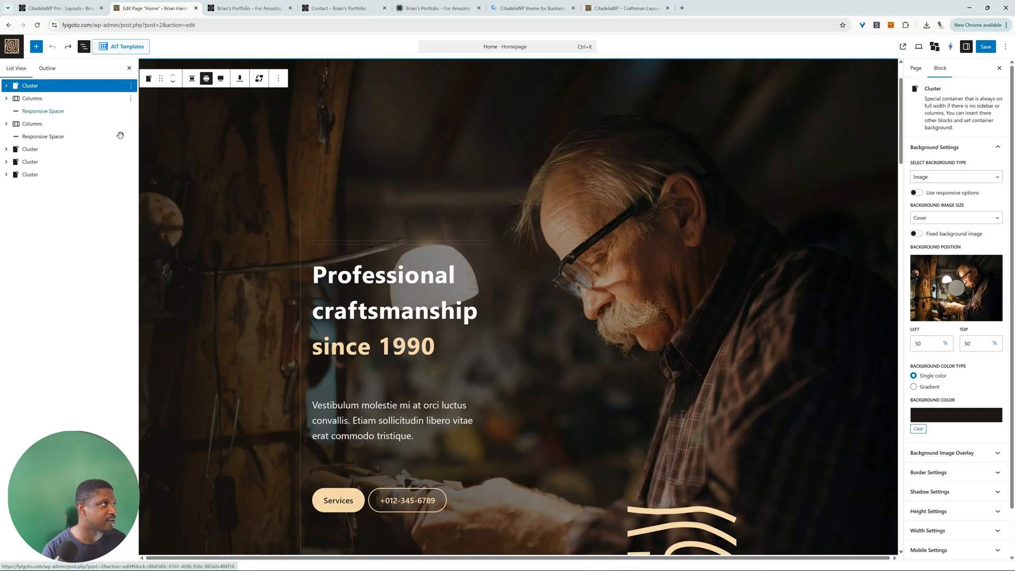
left_click(55, 100)
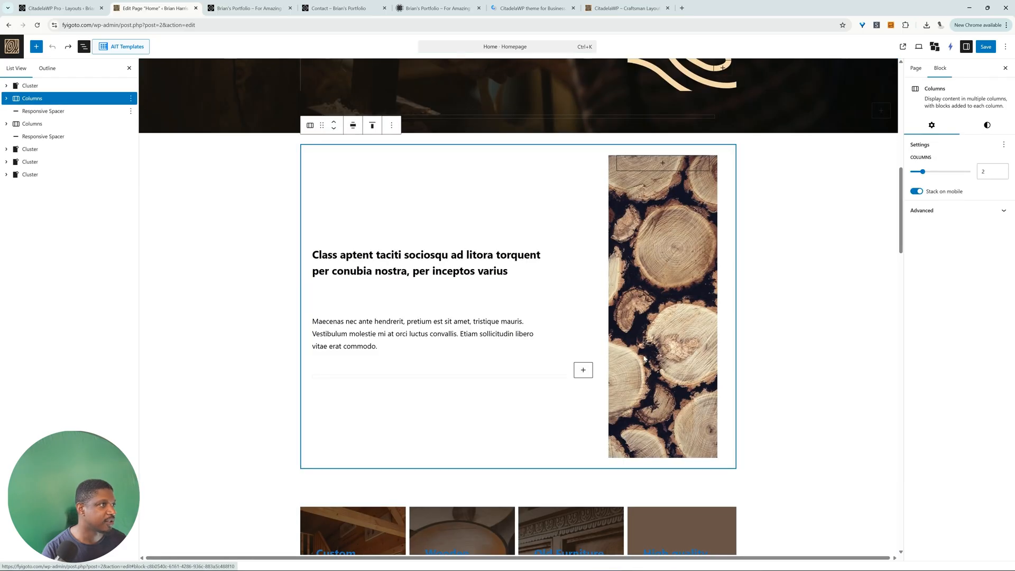
left_click(35, 85)
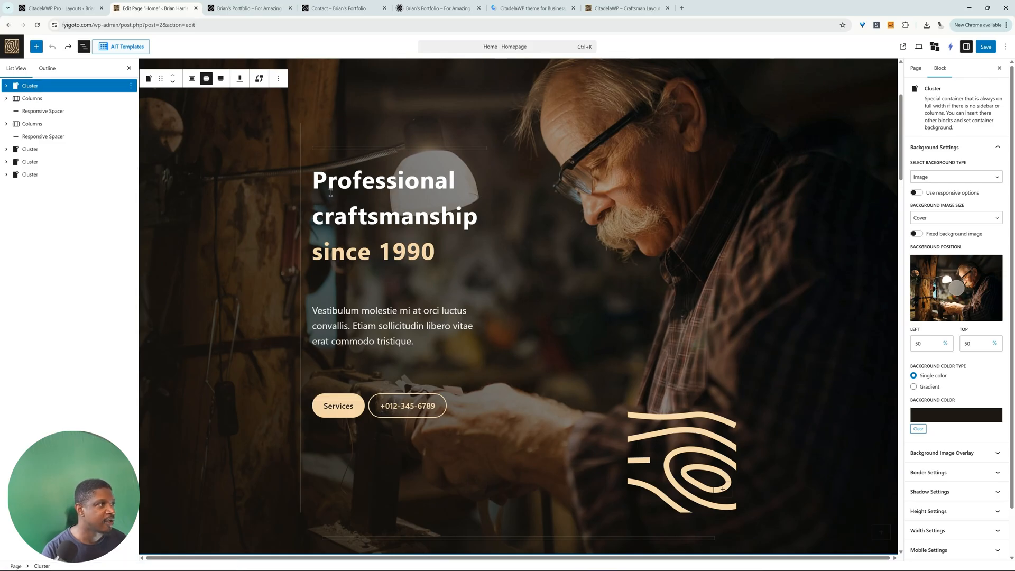
Step: Replace the hero heading with "Crafting sleek, modern websites that drive results.", keeping the last two words in the accent colour
left_click(358, 215)
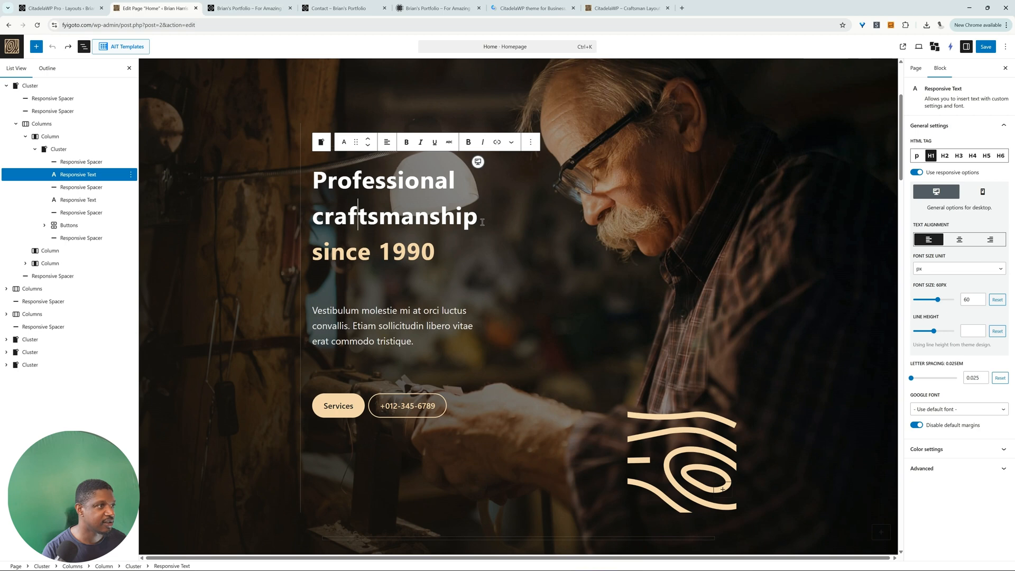
left_click_drag(483, 221, 313, 180)
type("Crafting sleek, modern websites that")
left_click_drag(435, 253, 315, 252)
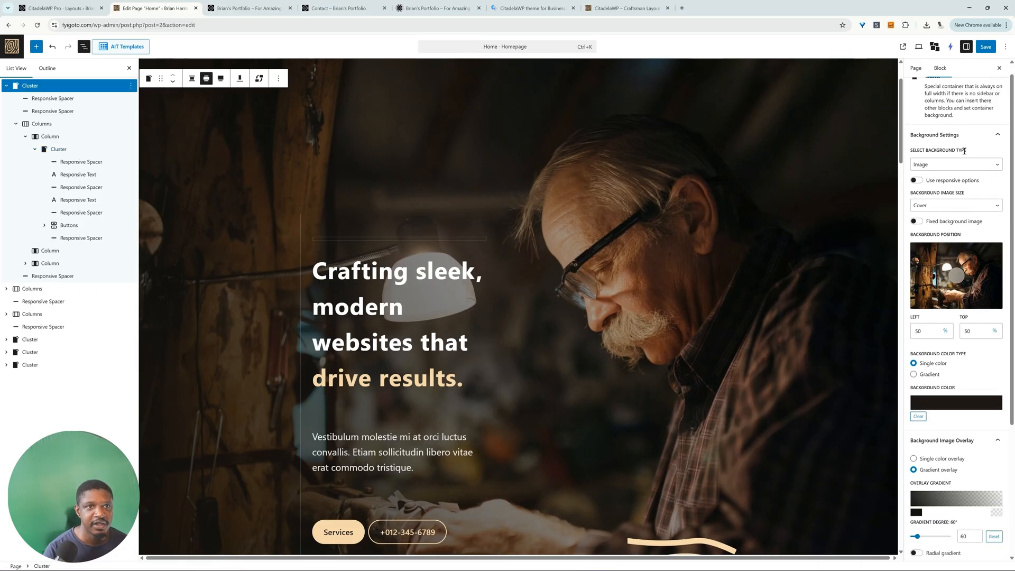
Step: Set the hero cluster's background type to Single color
left_click(942, 165)
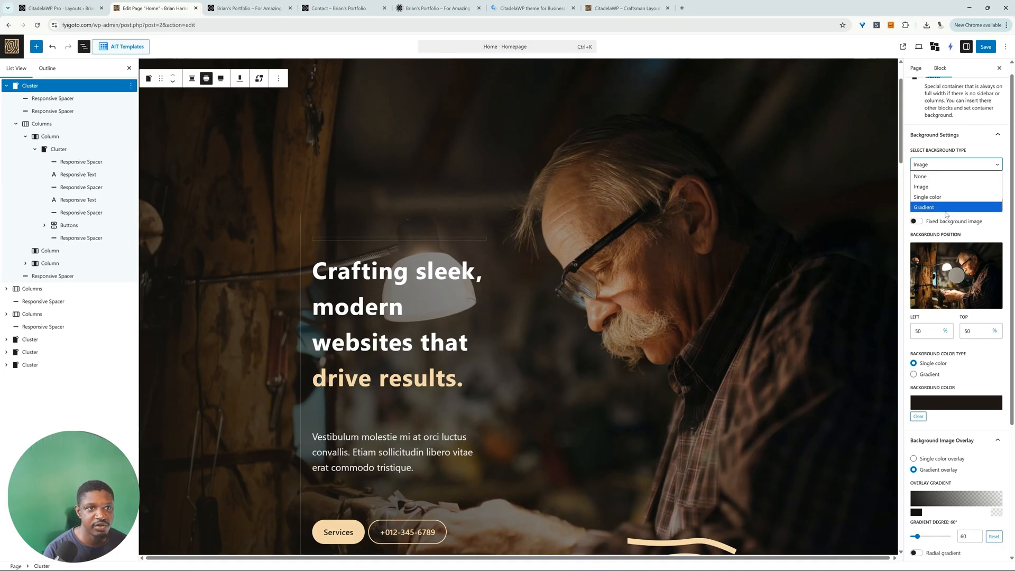
left_click(950, 201)
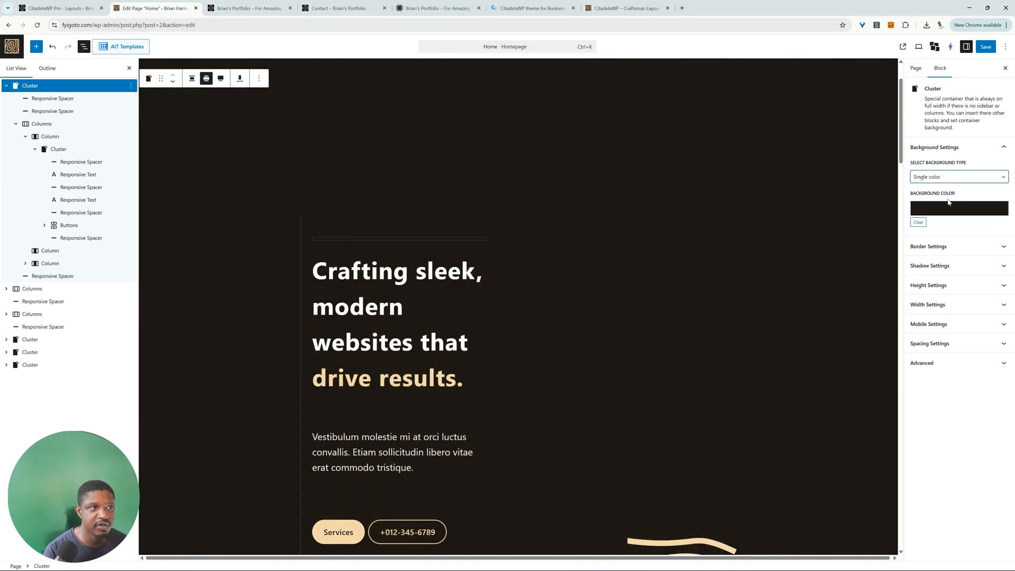
scroll(680, 284, "down", 5)
scroll(680, 284, "up", 3)
scroll(680, 285, "up", 2)
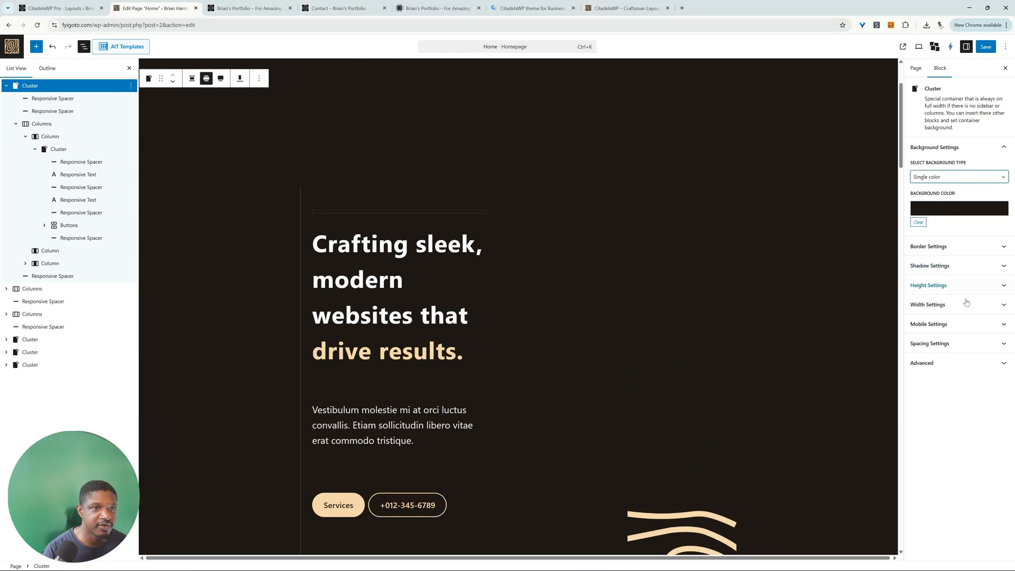
Step: Delete the wood-grain graphic's cluster and the 25% wide column that holds it from the hero section
scroll(739, 336, "down", 2)
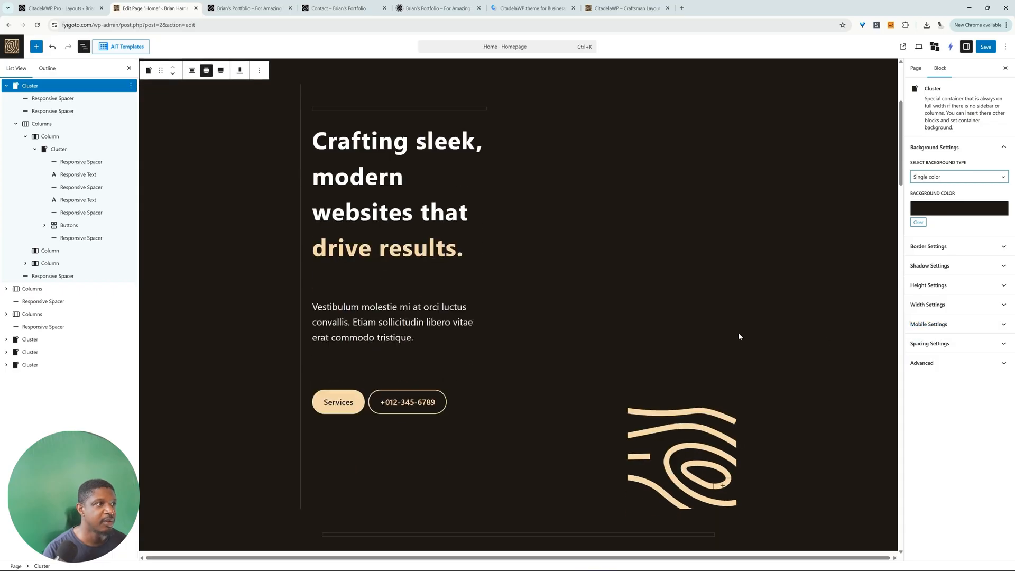
scroll(739, 336, "down", 1)
left_click(663, 431)
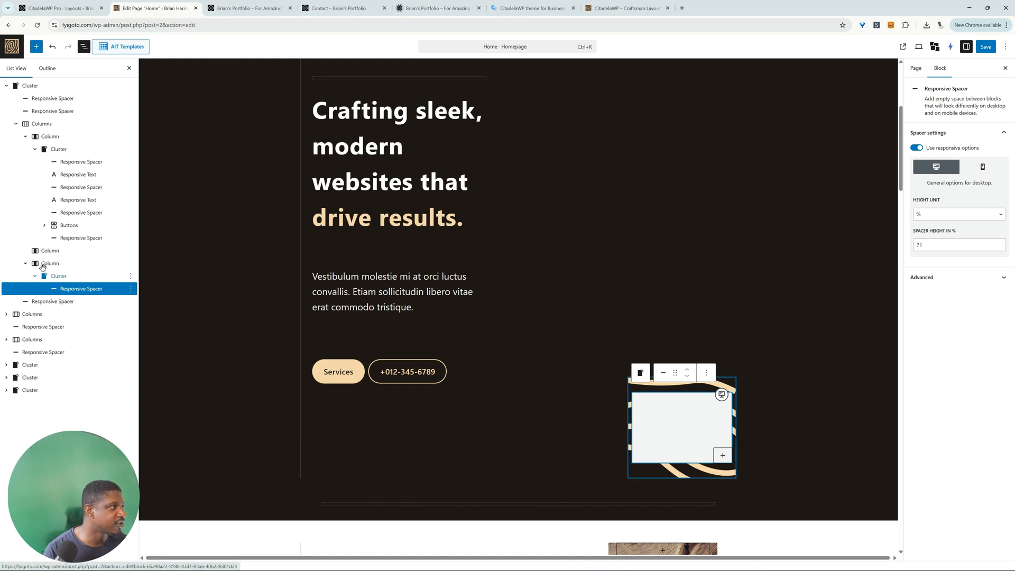
left_click(58, 275)
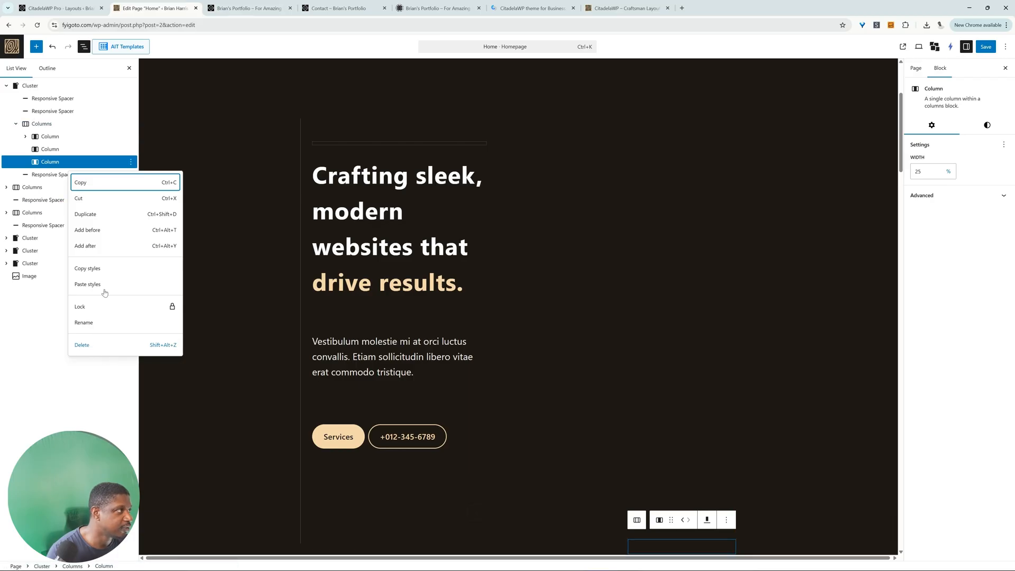
key("shift+alt+z")
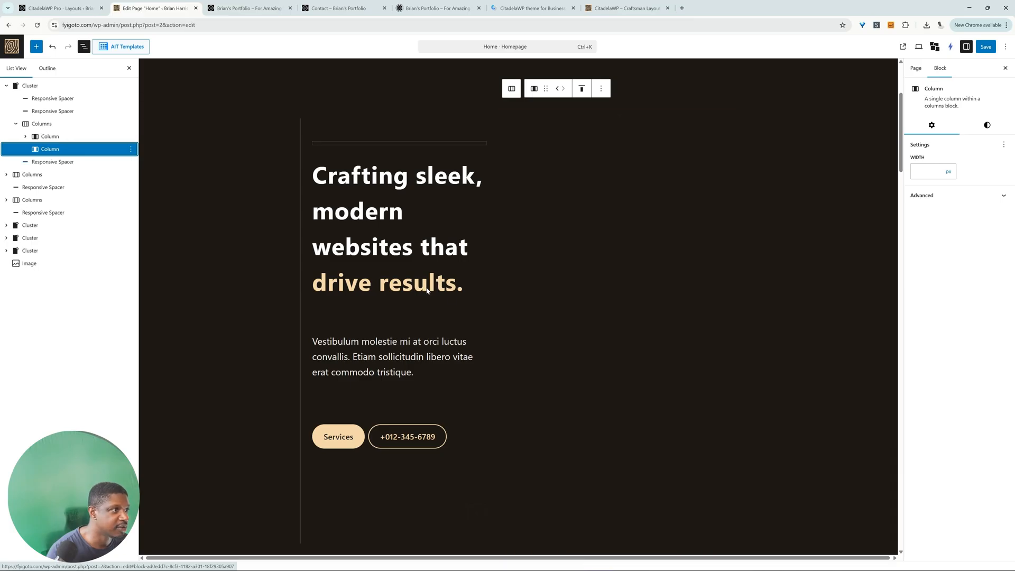
scroll(618, 233, "up", 3)
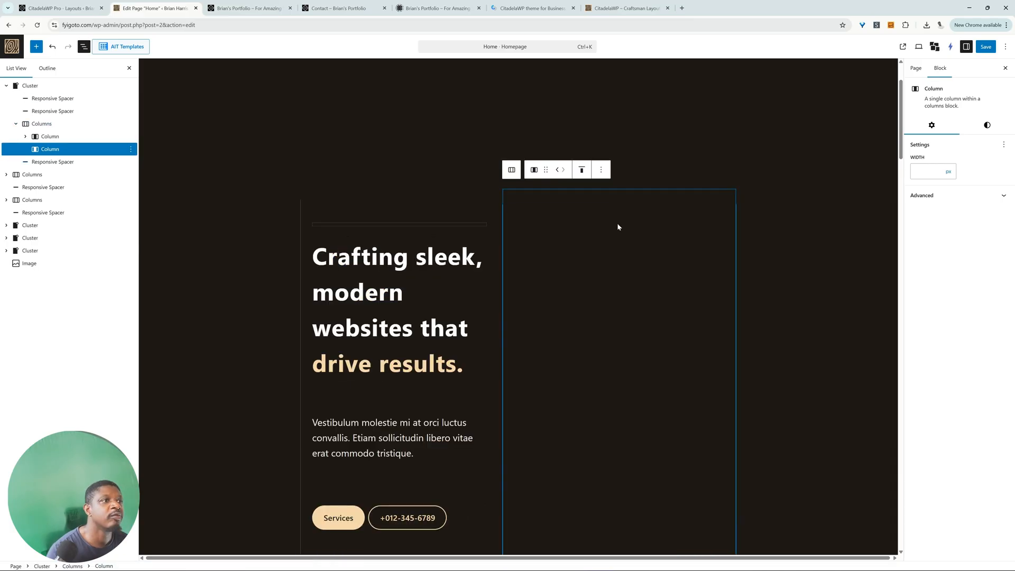
Step: Insert an Image block in the empty hero column and fill it with the orange-background portrait of a man in black from Instant Images
scroll(618, 250, "up", 1)
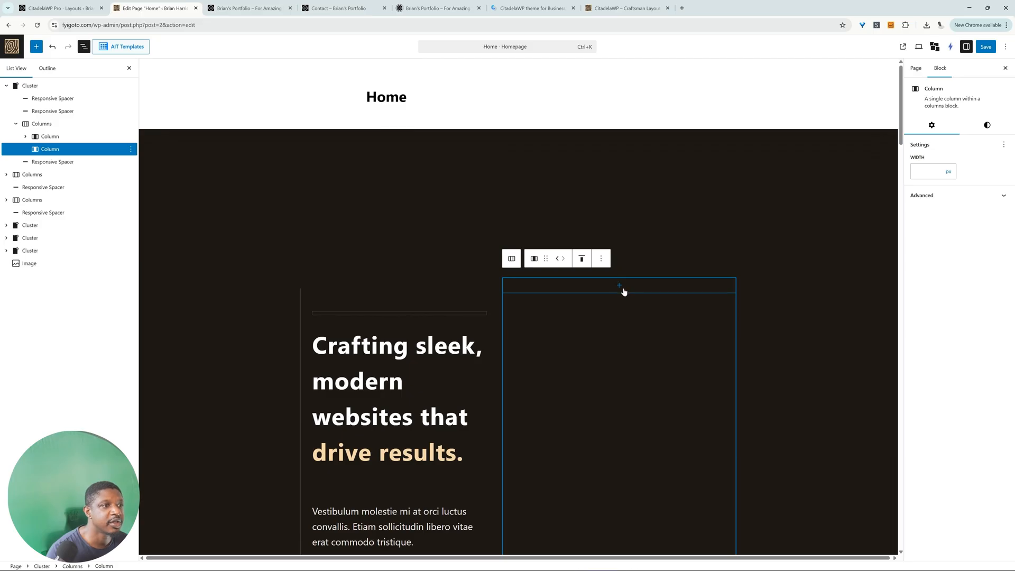
left_click(623, 290)
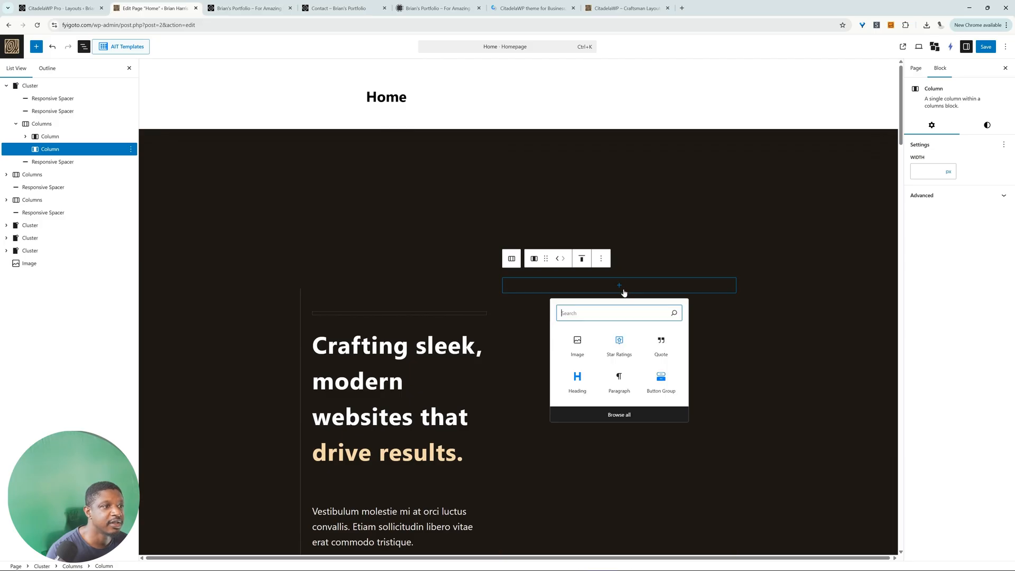
left_click(579, 347)
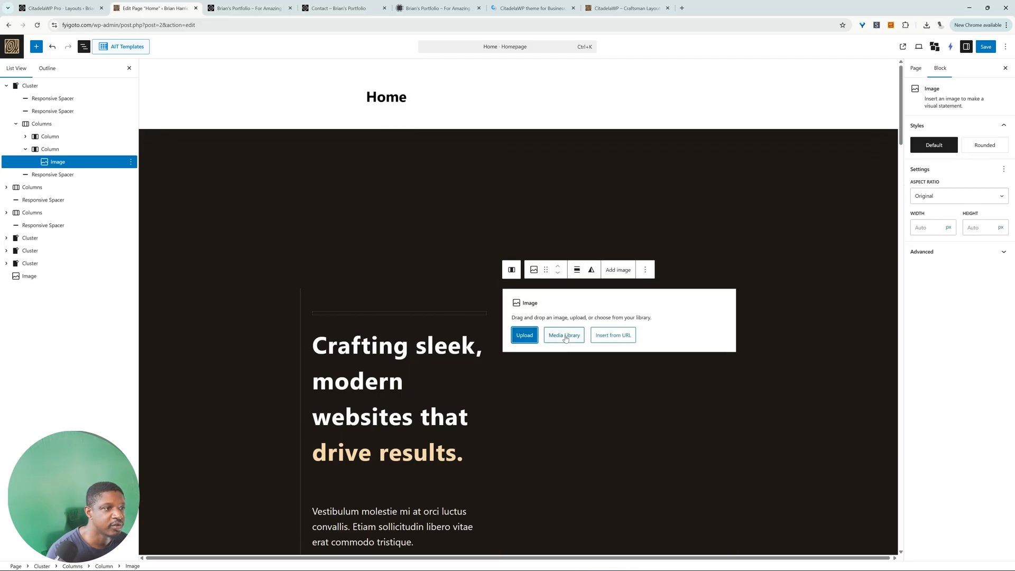
left_click(565, 337)
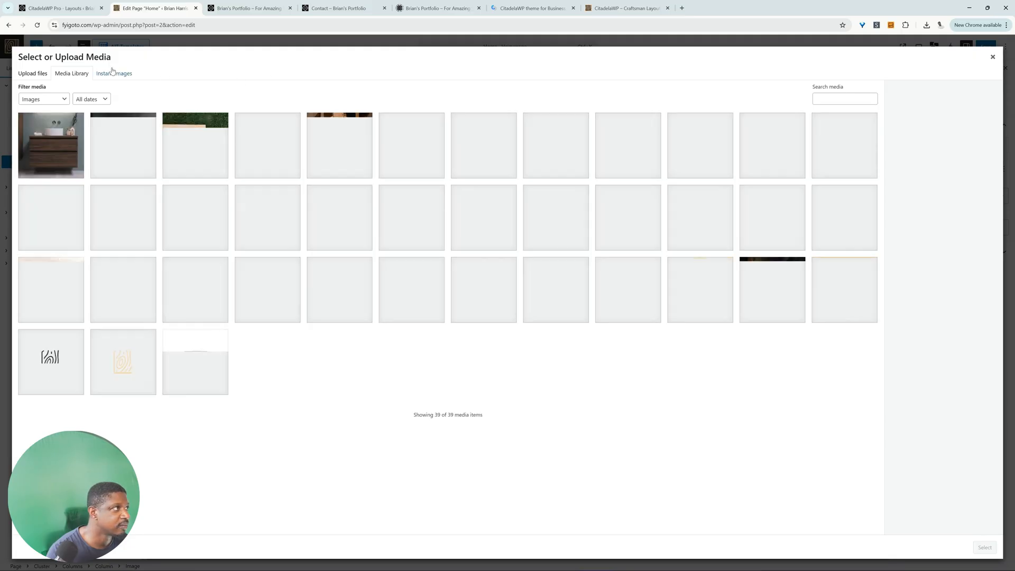
left_click(113, 72)
left_click(735, 386)
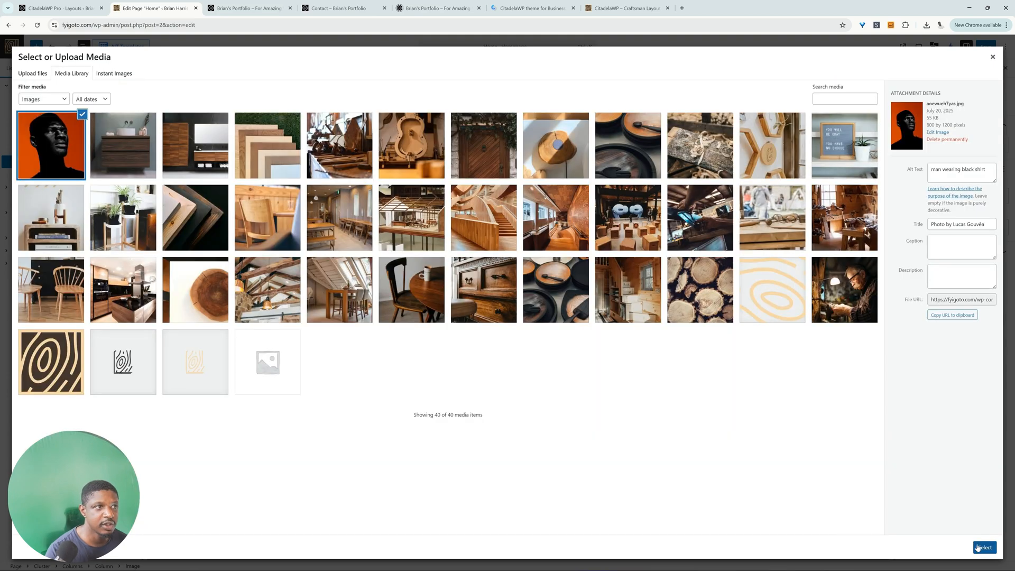
left_click(980, 549)
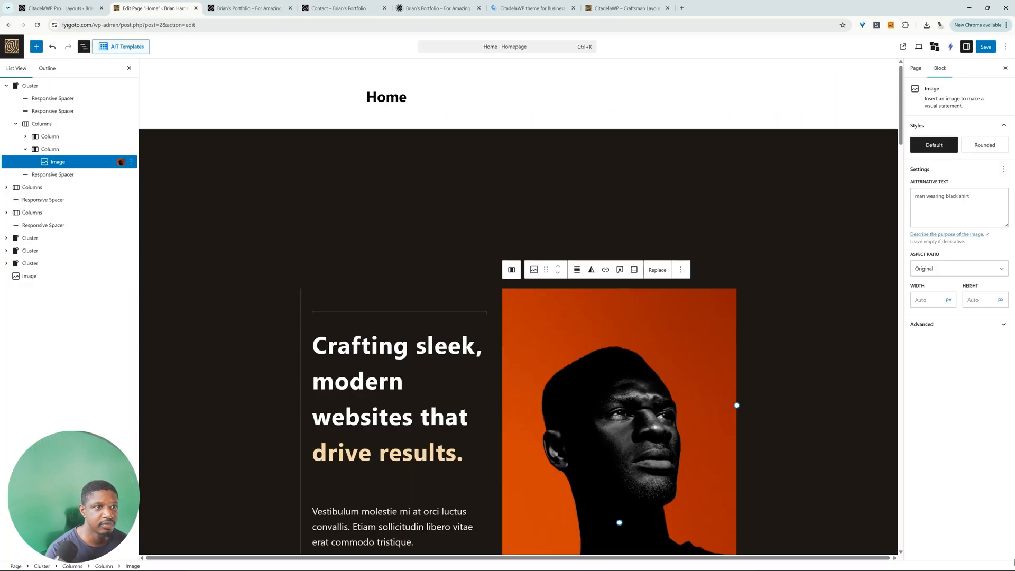
Step: Delete the two-column section with the stacked logs photo and the "Class aptent taciti" heading below the hero
scroll(746, 373, "down", 3)
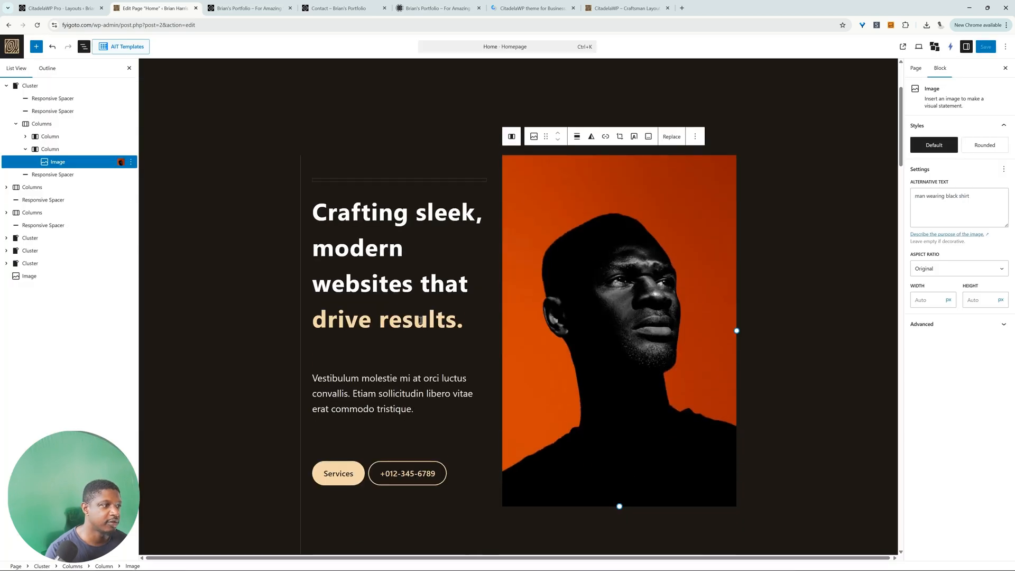
scroll(420, 319, "down", 10)
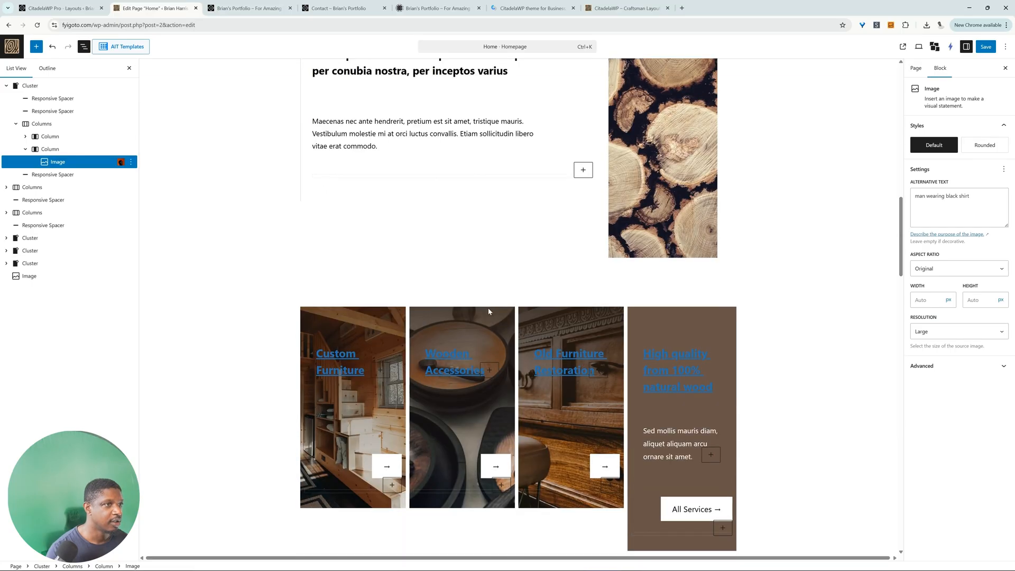
scroll(489, 312, "up", 4)
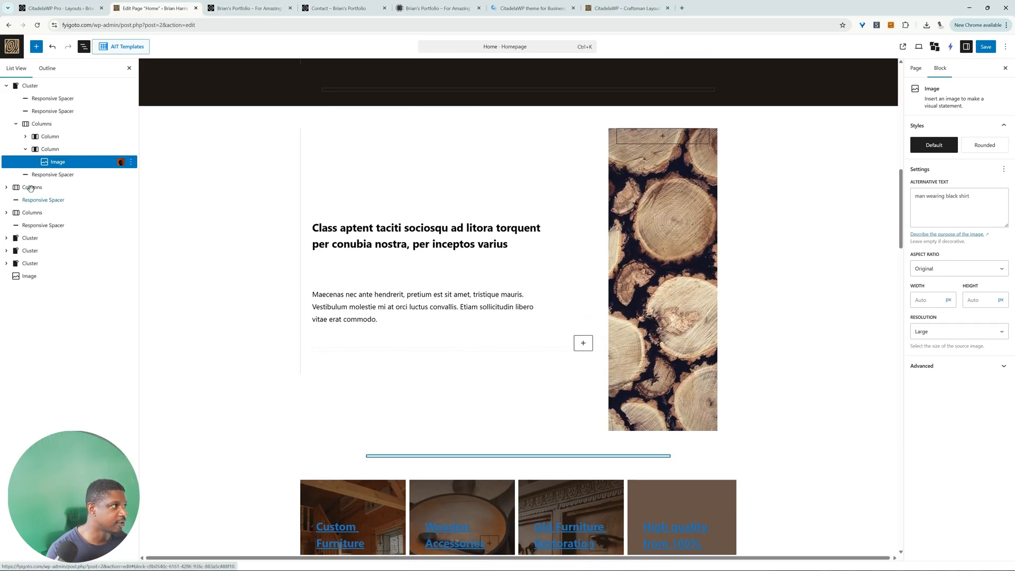
left_click(31, 187)
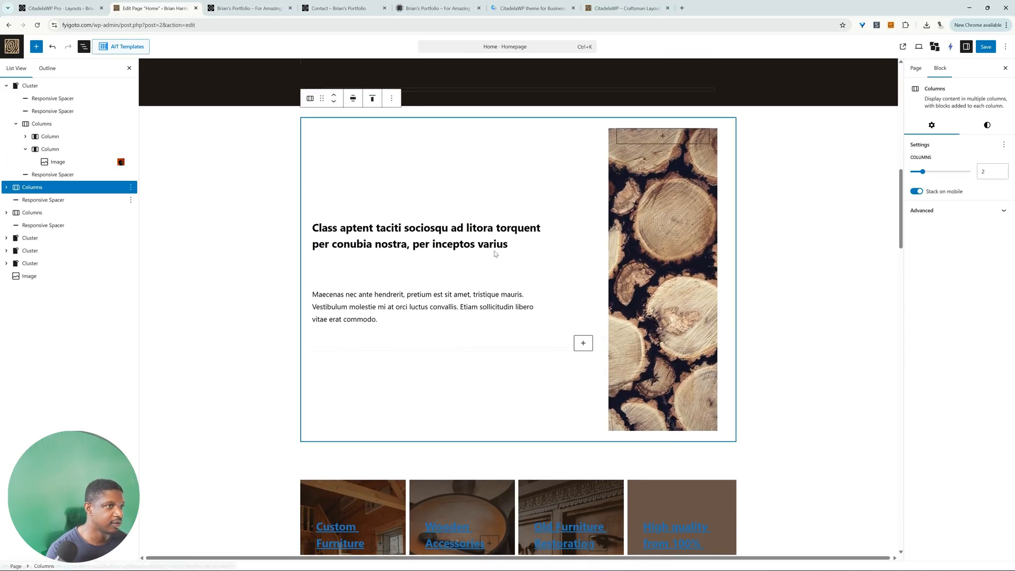
scroll(481, 315, "down", 10)
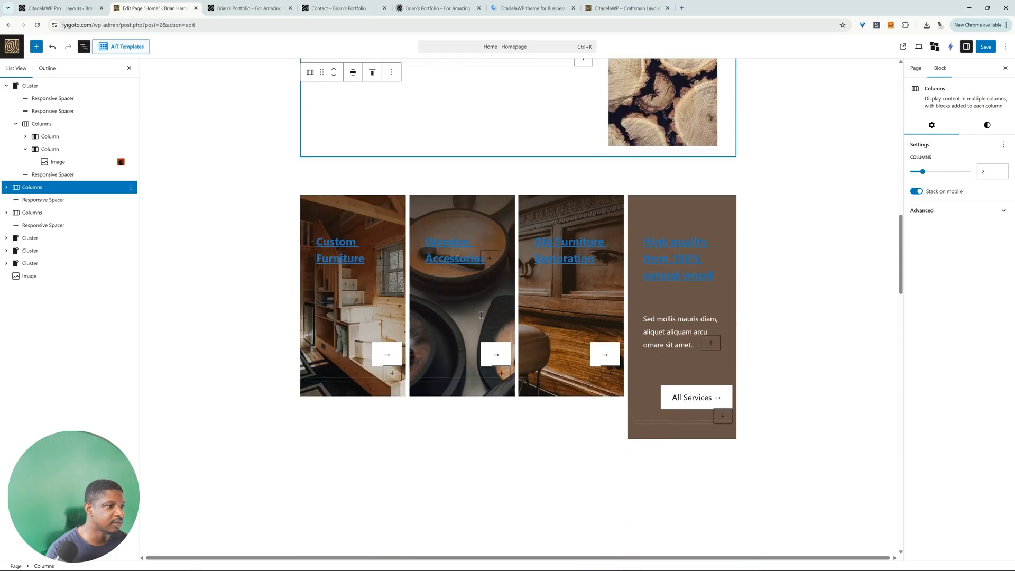
scroll(482, 315, "up", 10)
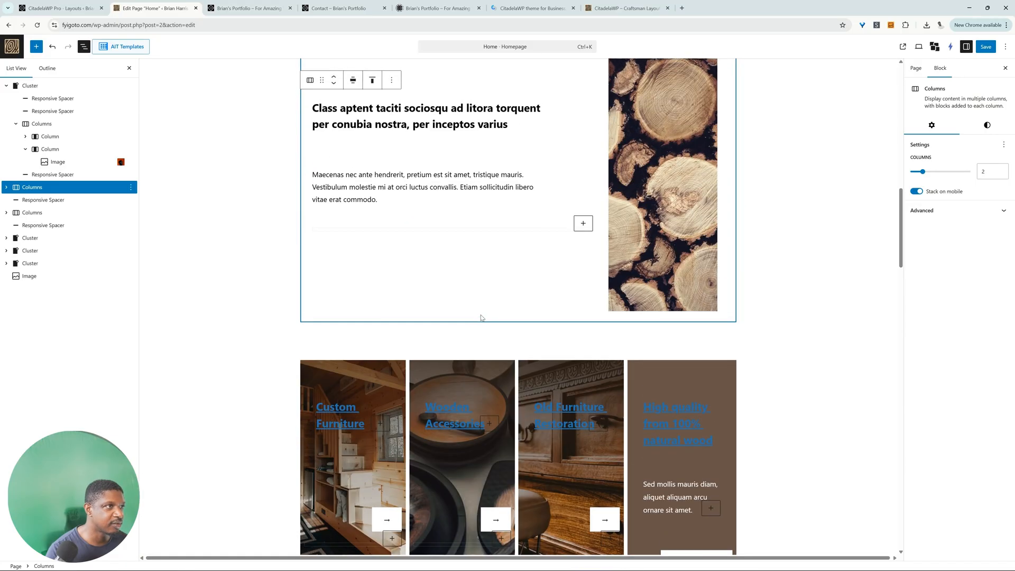
scroll(481, 316, "up", 3)
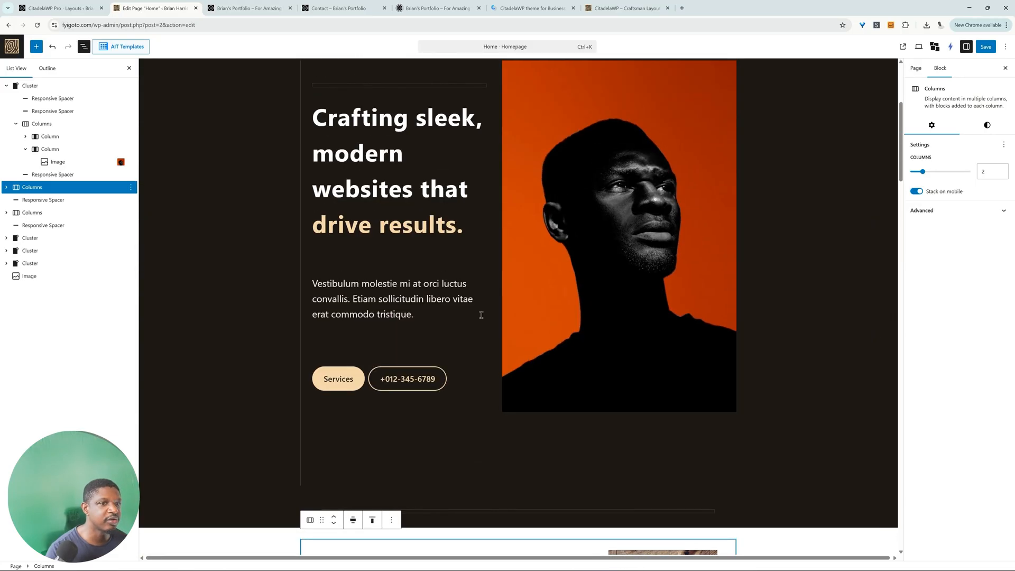
scroll(482, 316, "down", 2)
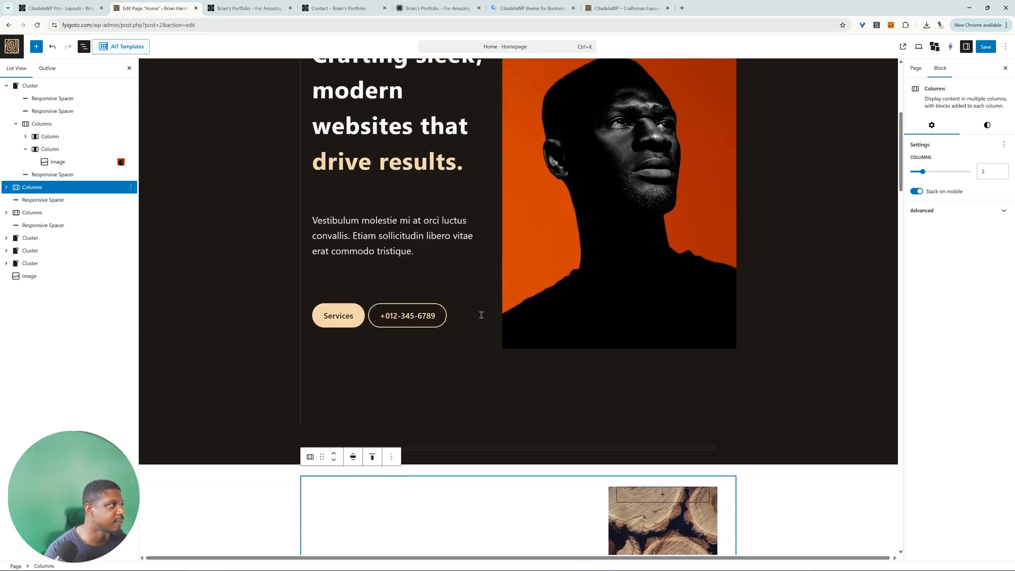
right_click(70, 192)
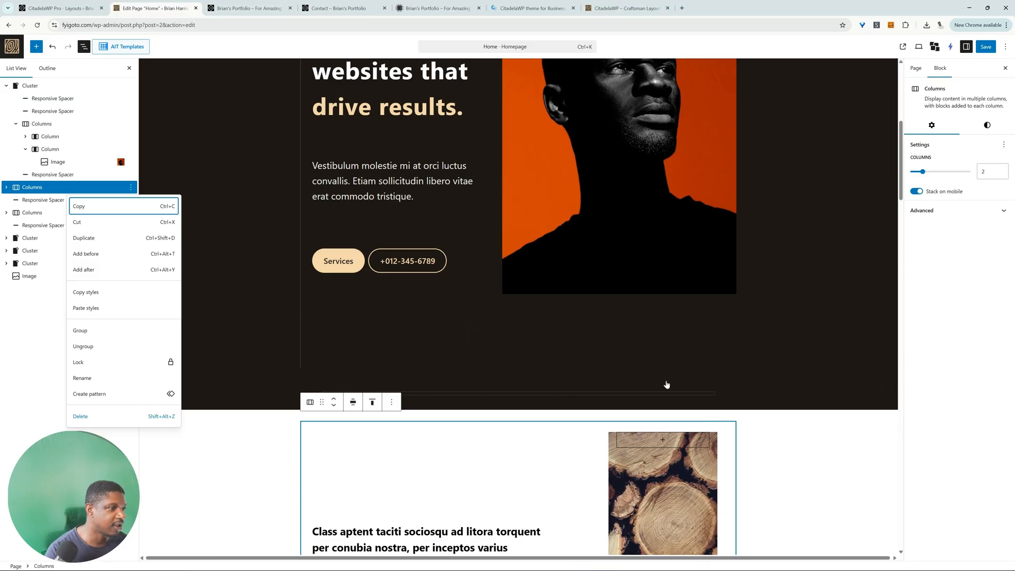
key("shift+alt+z")
Step: Using the services list from the ChatGPT outline, retitle the four service cards Web Design, UI/UX Design, Branding and eCommerce Integration
scroll(532, 435, "down", 3)
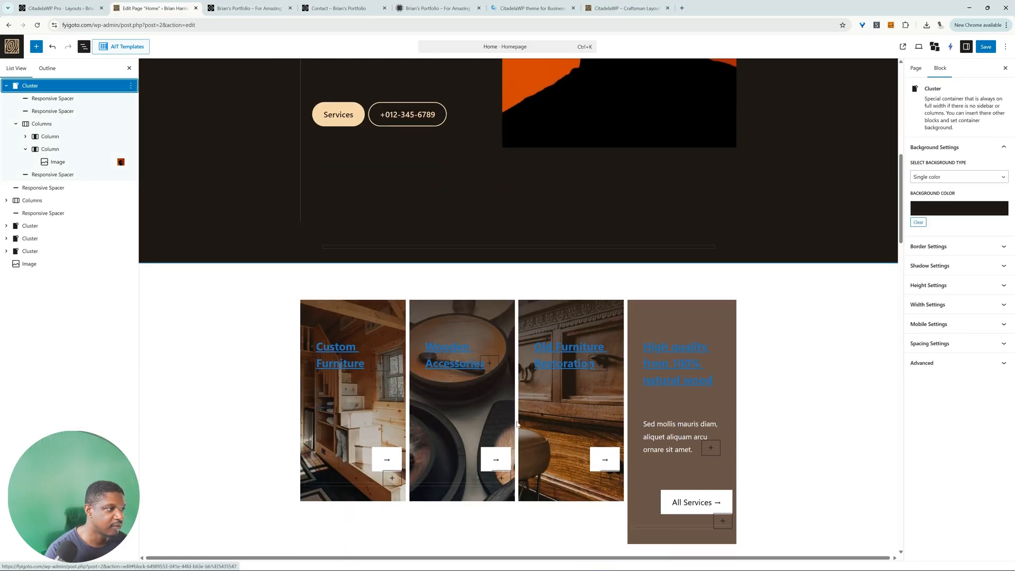
scroll(371, 433, "down", 5)
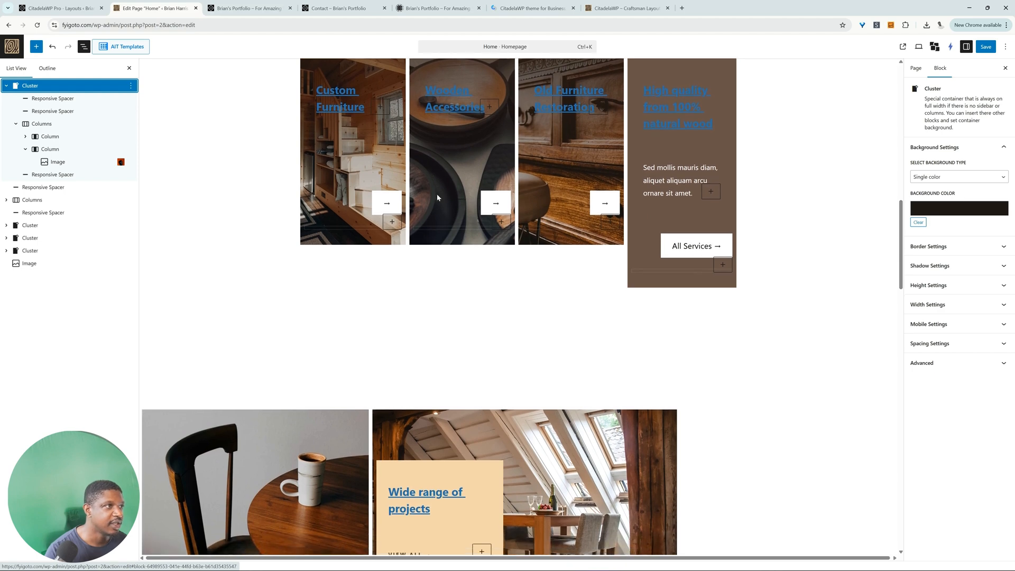
scroll(437, 193, "up", 3)
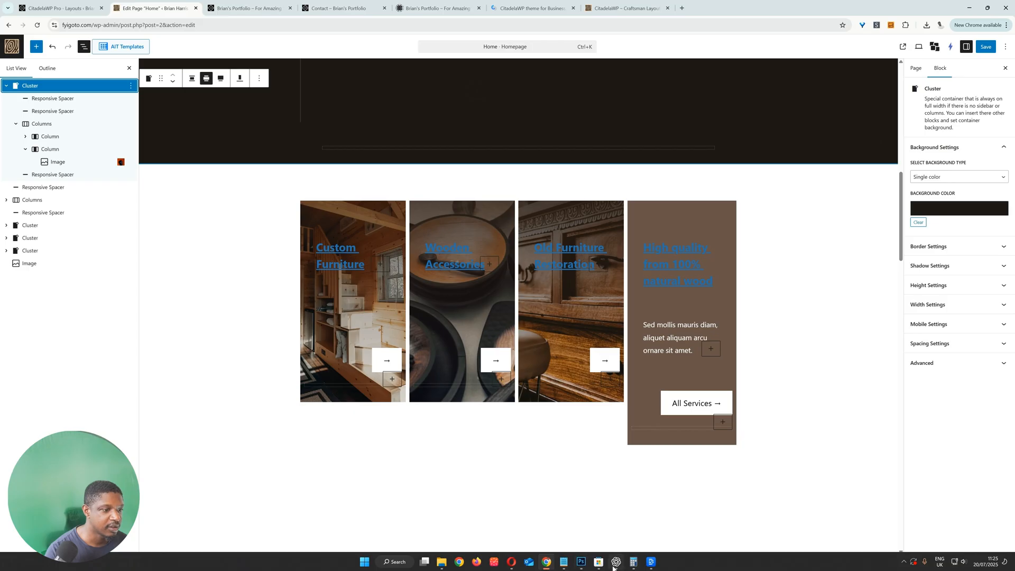
left_click(615, 565)
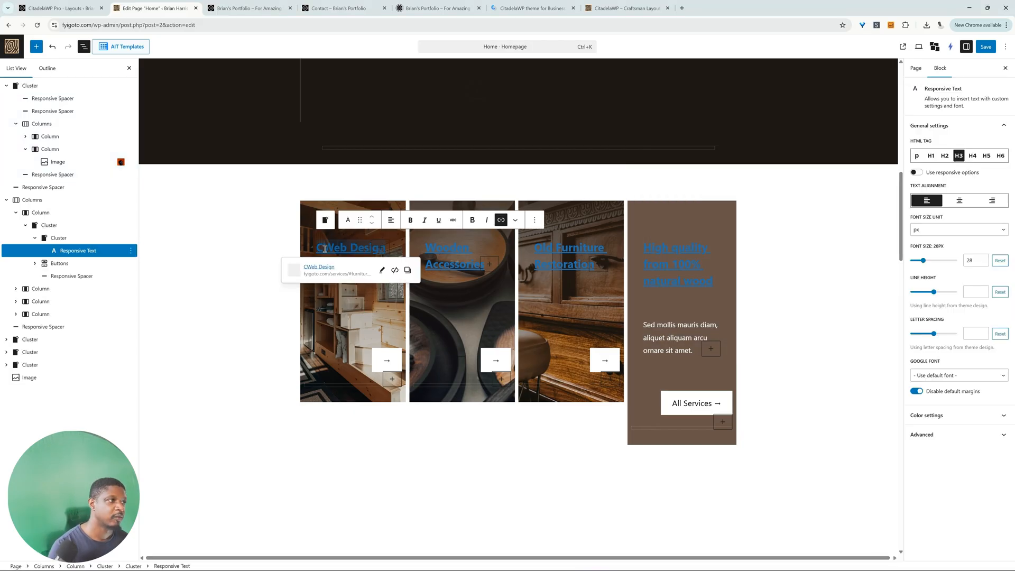
key("BackSpace")
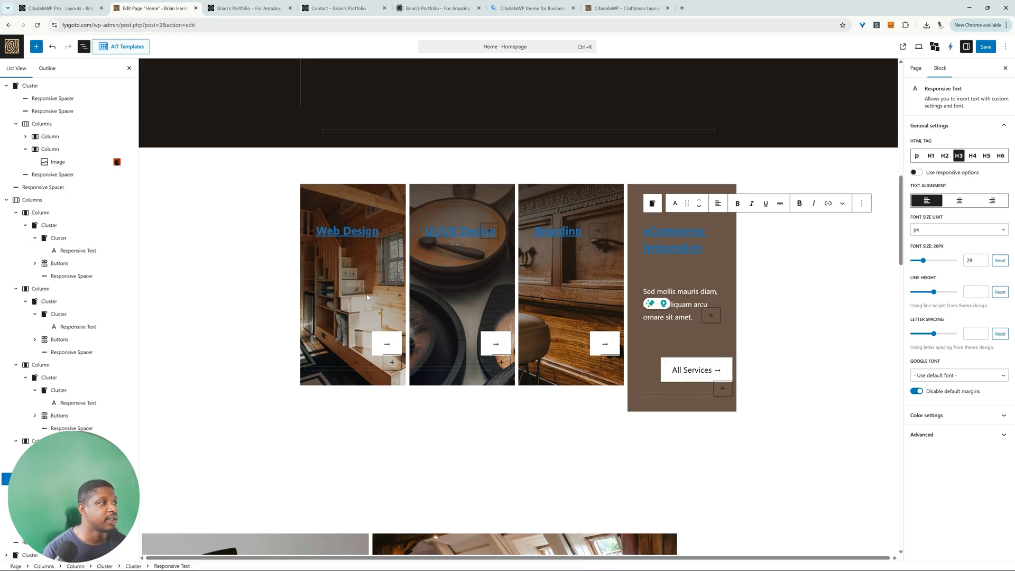
Step: Replace the background images of the Web Design, UI/UX Design and Branding cards with stock photos from Instant Images
left_click(351, 331)
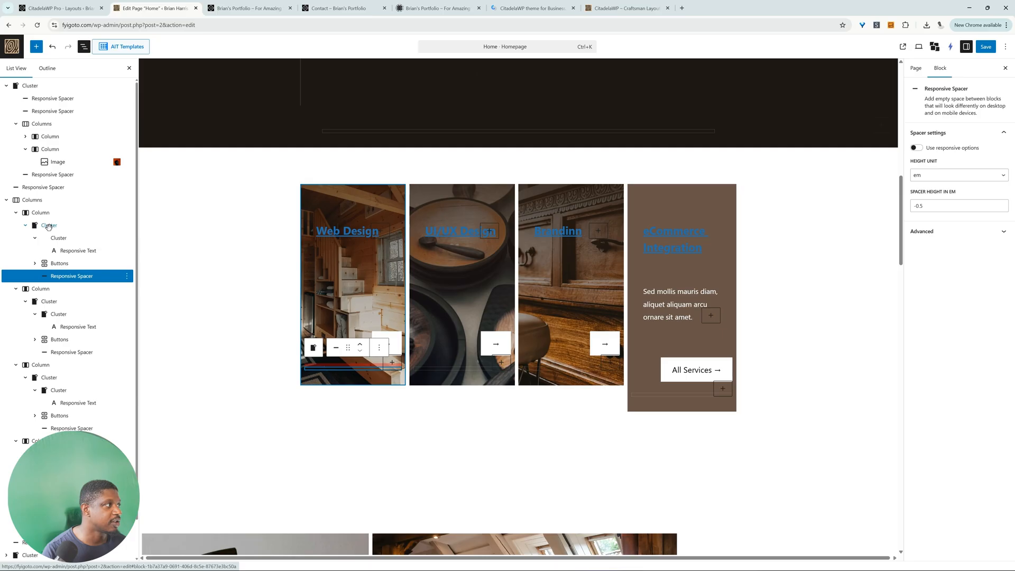
left_click(49, 225)
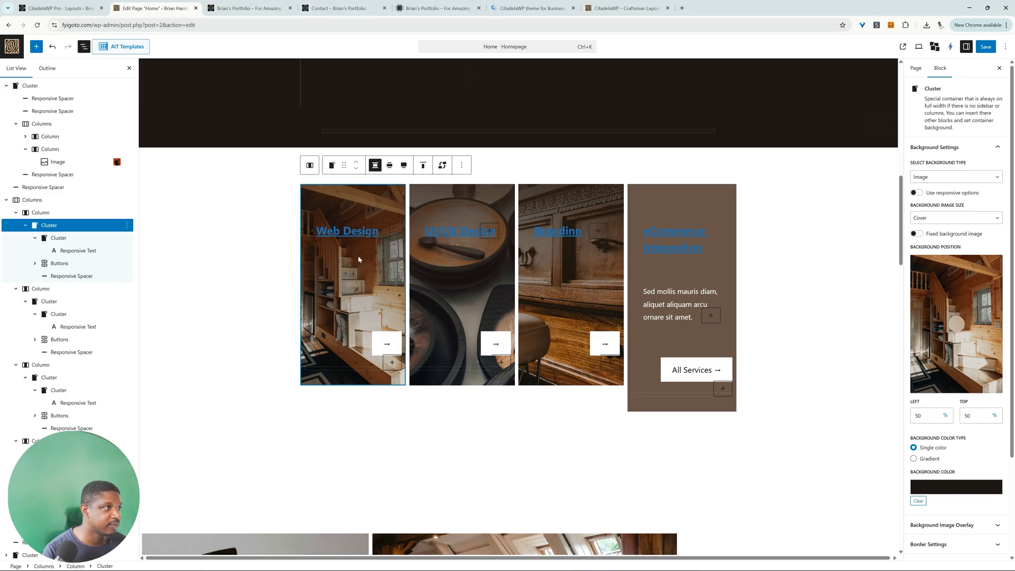
left_click(443, 262)
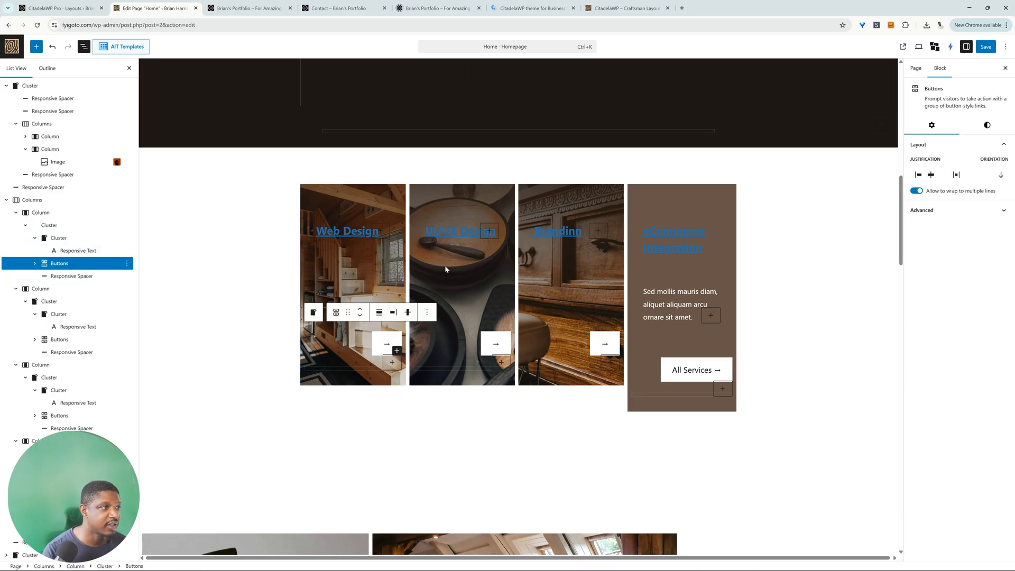
left_click(447, 268)
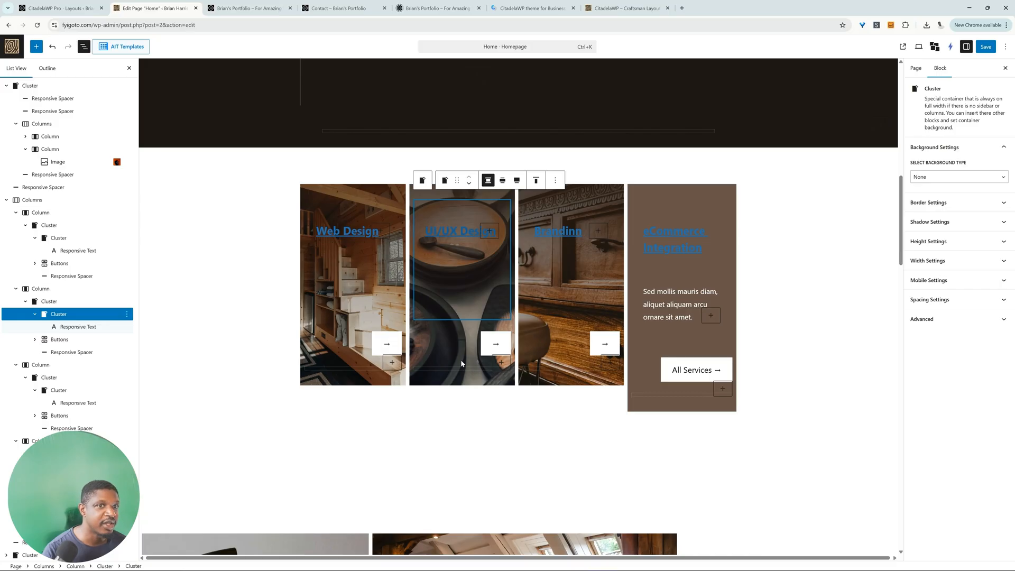
left_click(48, 303)
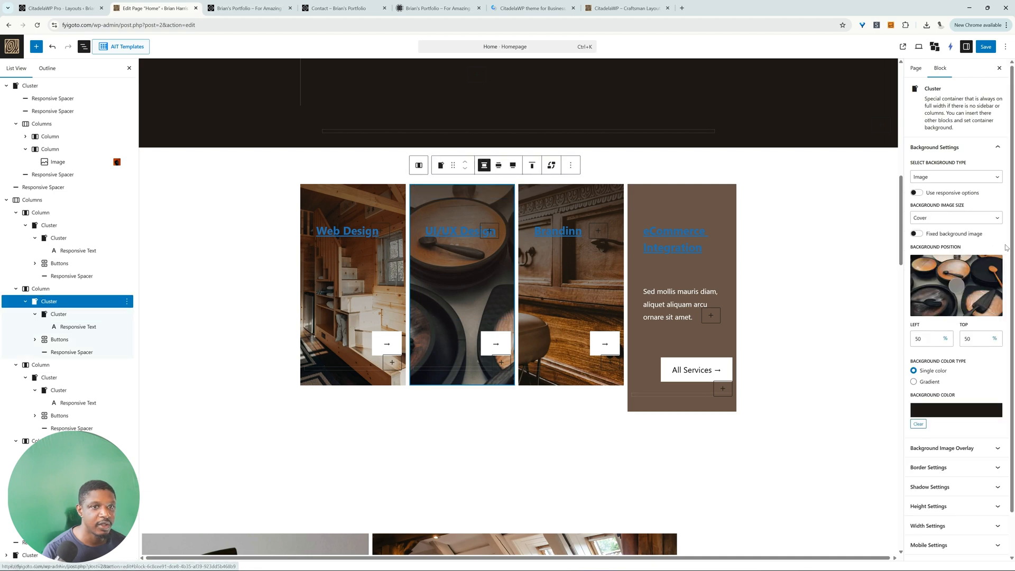
left_click(969, 288)
left_click(550, 167)
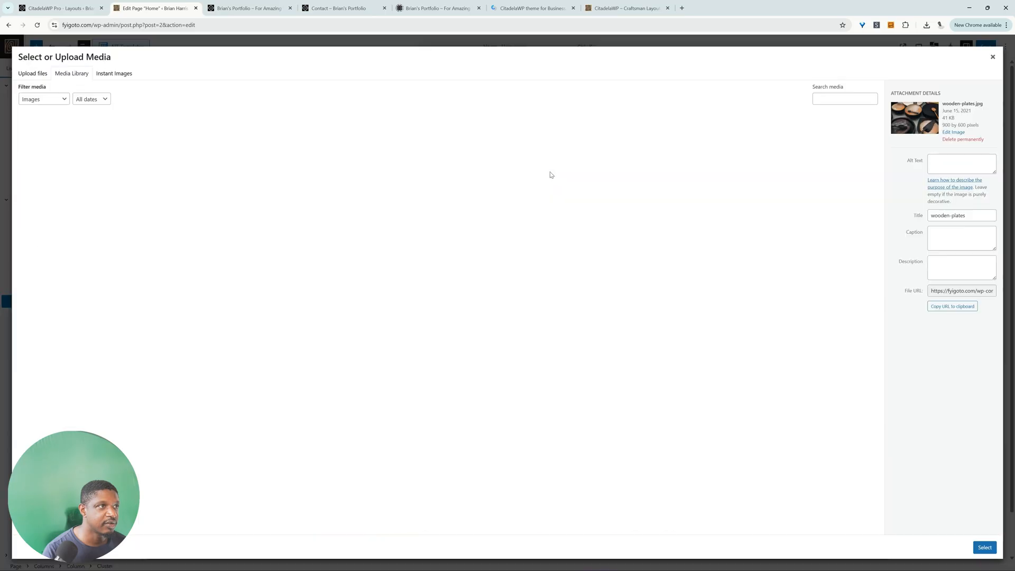
left_click(123, 75)
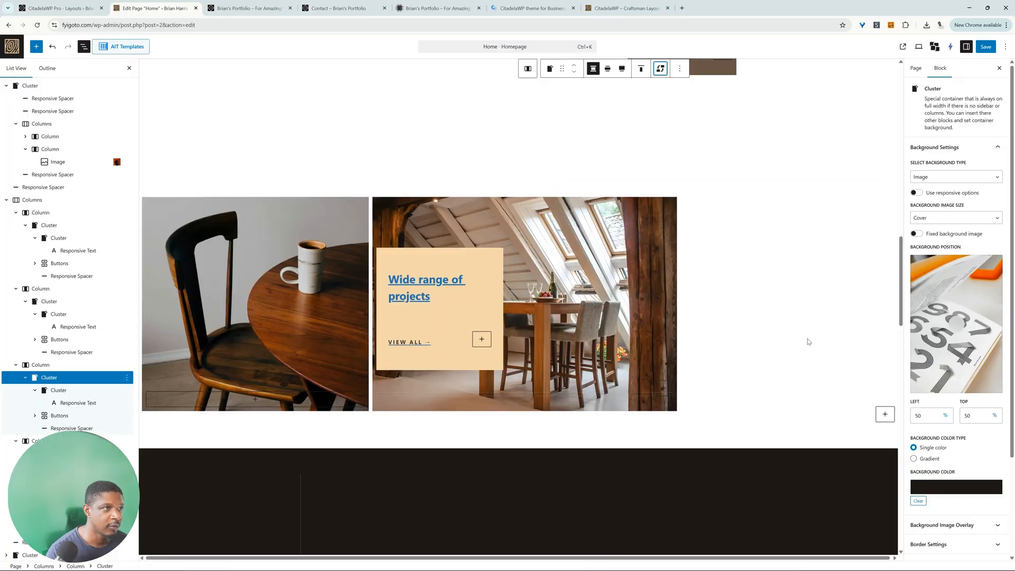
Step: Delete the "Wide range of projects" gallery section below the service cards
scroll(809, 343, "up", 1)
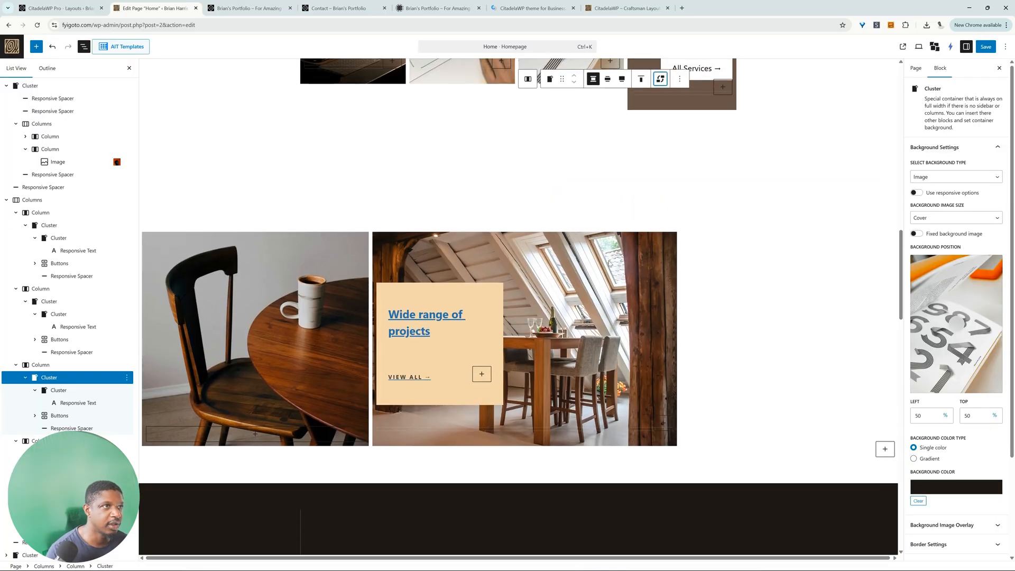
left_click(506, 320)
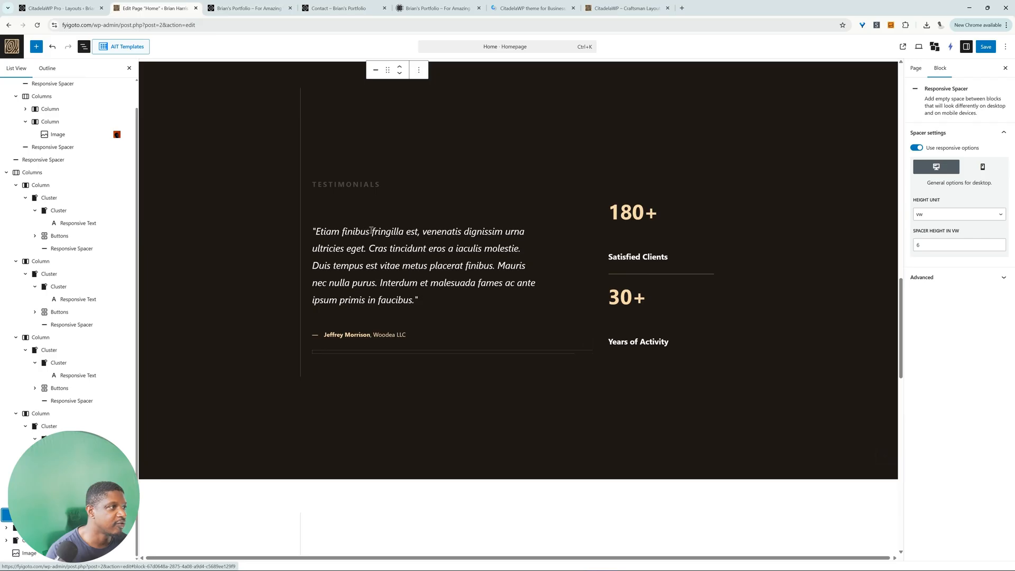
Step: Insert a Star Ratings block in the testimonial, set its rating to 5 and reposition it within the section
scroll(371, 232, "down", 2)
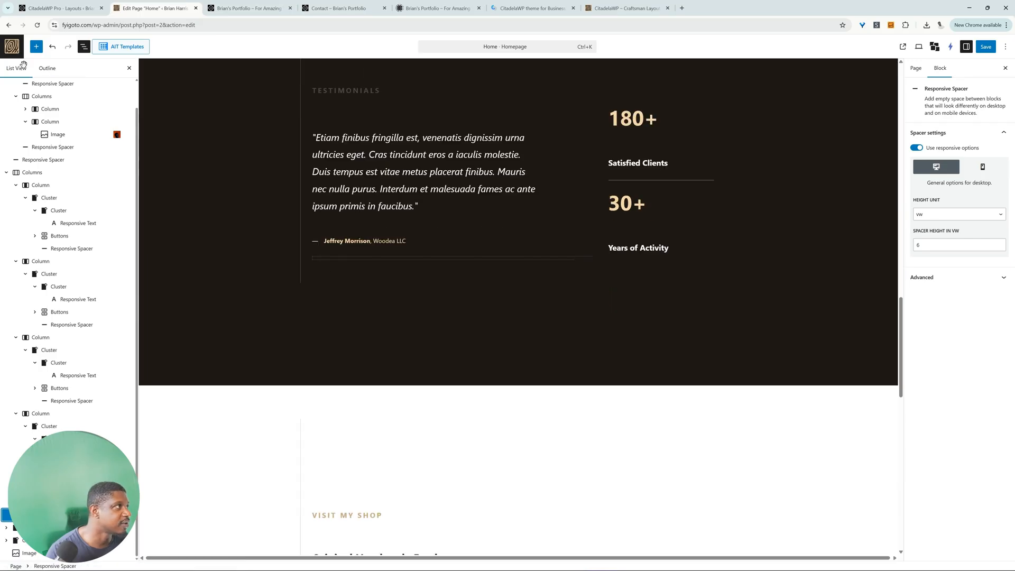
left_click(52, 47)
left_click(38, 49)
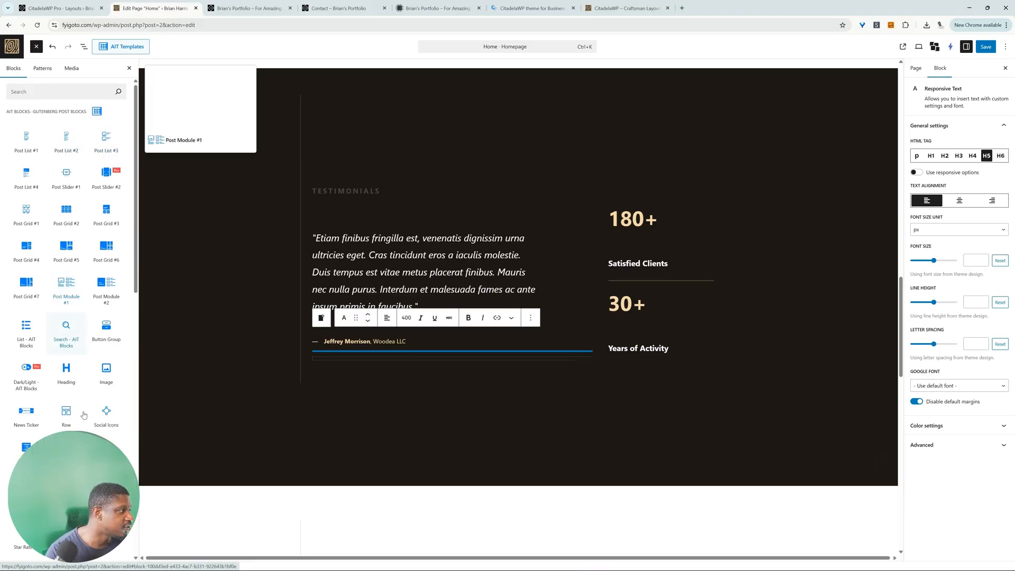
left_click(30, 535)
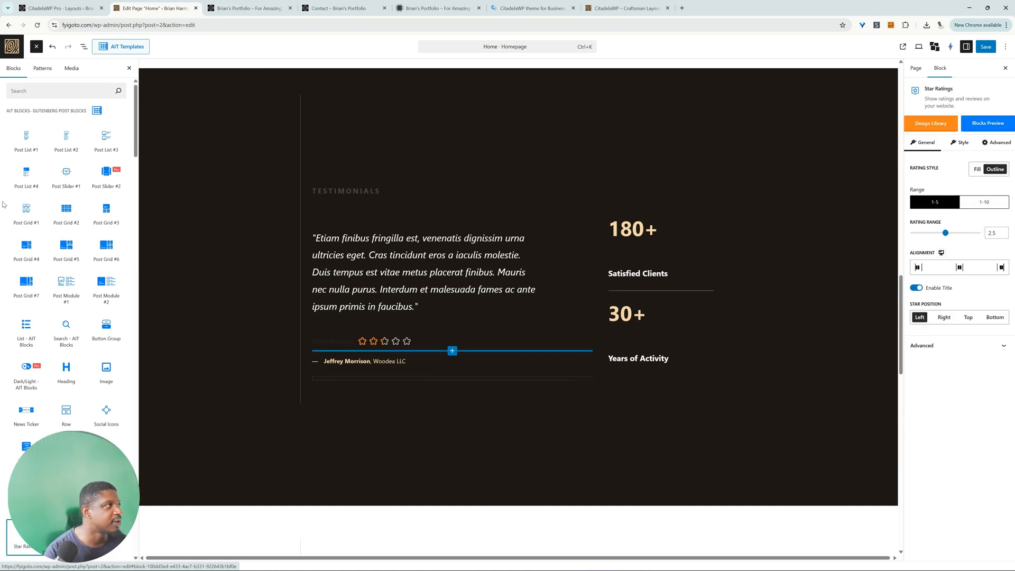
left_click(407, 342)
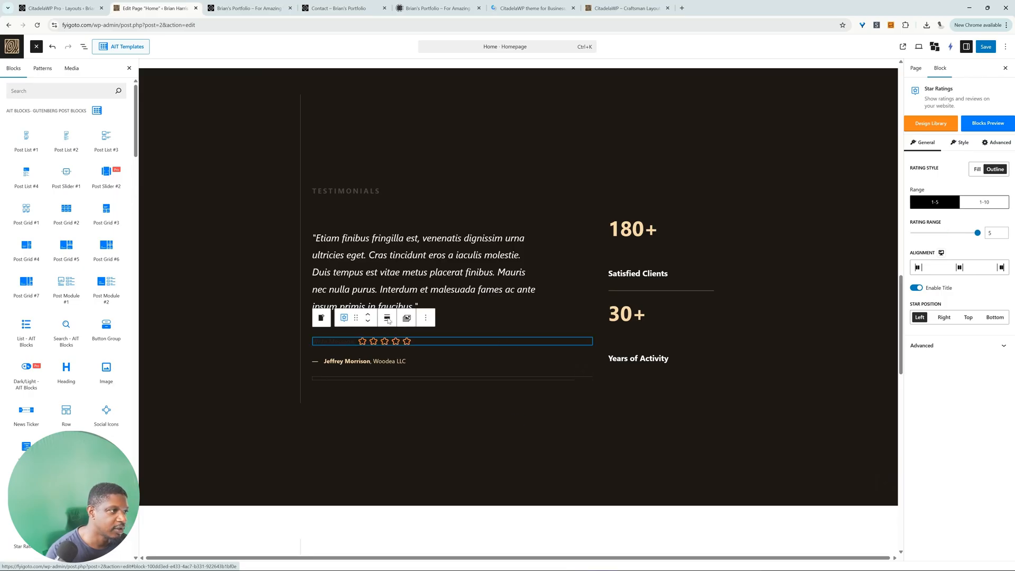
left_click_drag(356, 318, 356, 388)
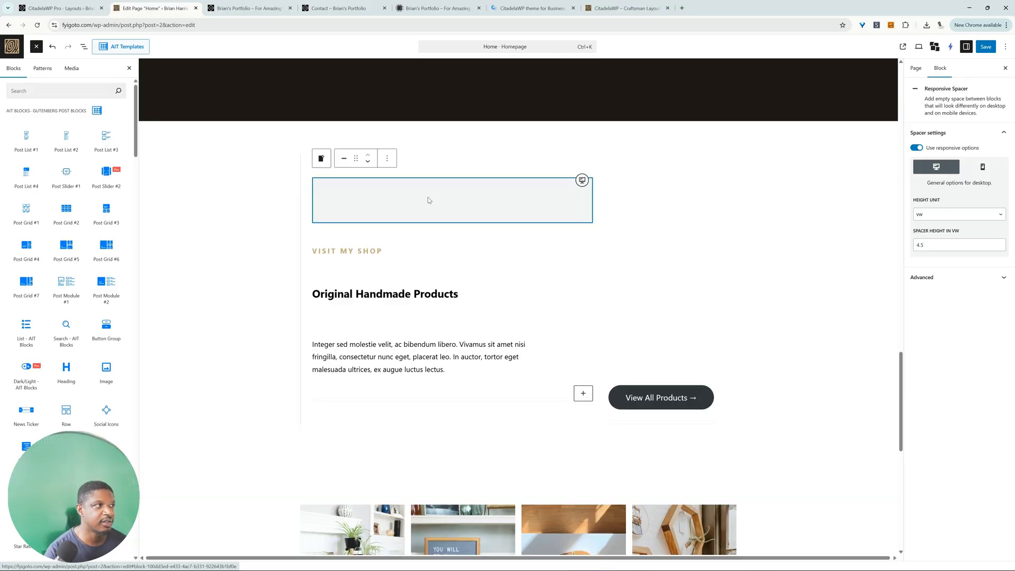
Step: Show the list of blocks and delete the "Visit my shop" cluster with its newest products
left_click(84, 48)
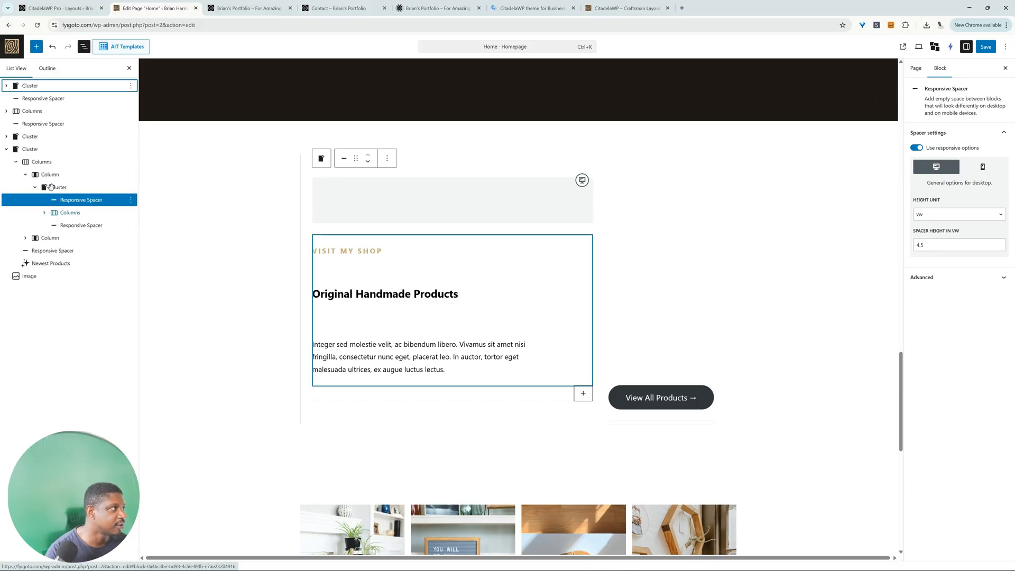
left_click(53, 149)
key("Delete")
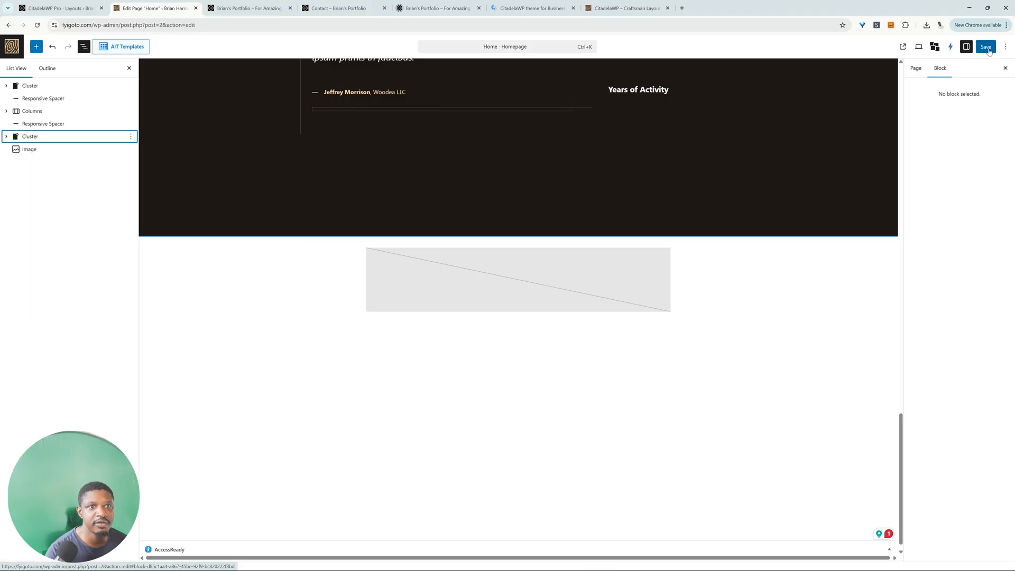
Step: Save the home page and check its hero, service cards and testimonial section on the live site
left_click(987, 46)
scroll(605, 347, "up", 15)
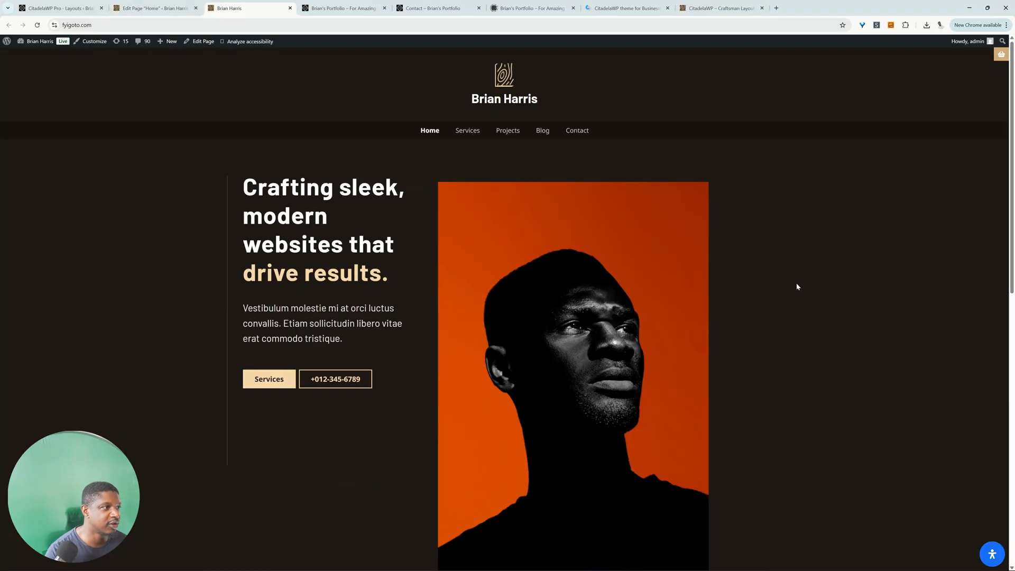
scroll(782, 295, "down", 5)
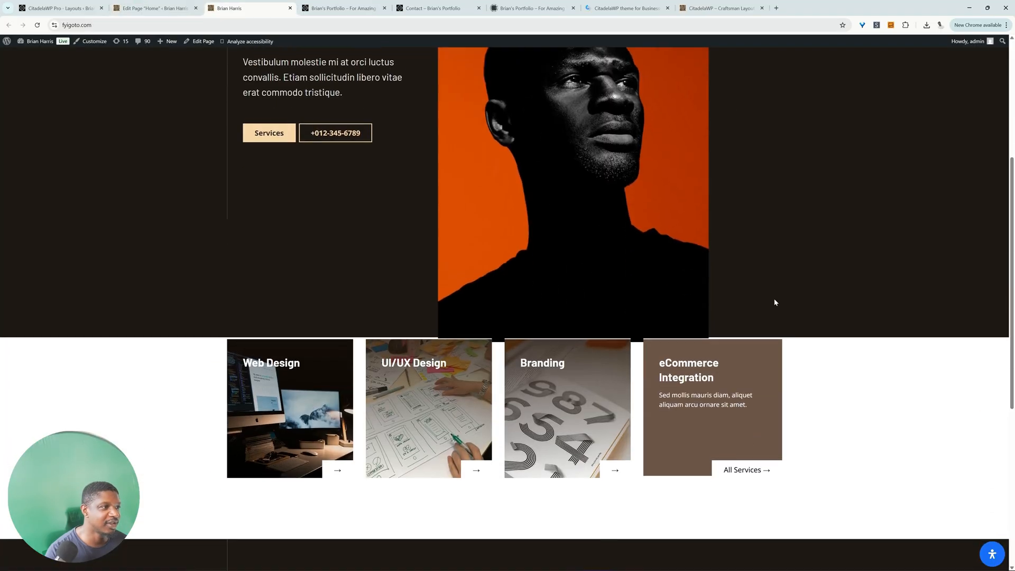
scroll(774, 302, "down", 6)
key("ctrl+l")
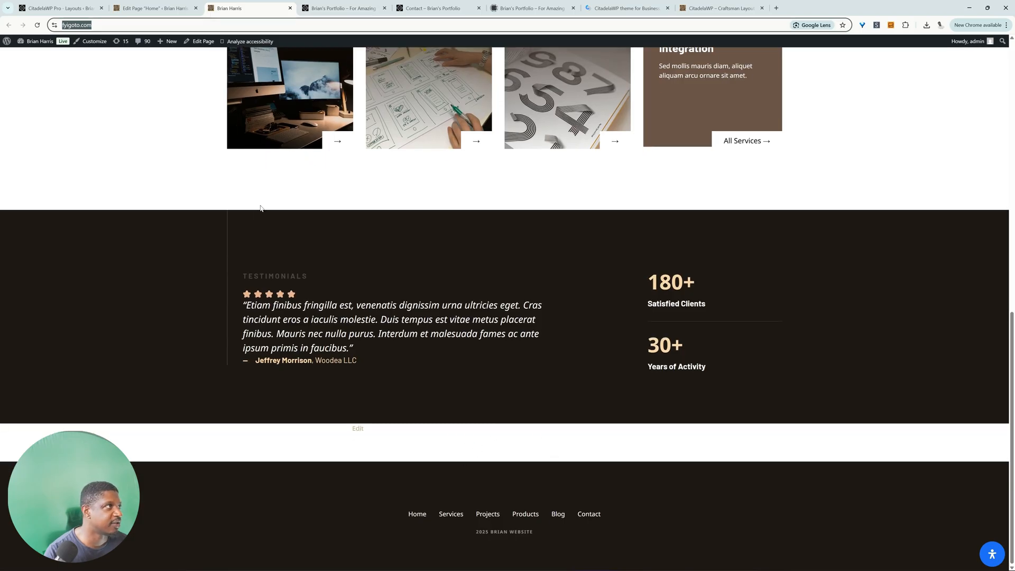
Step: Delete the empty Image block below the testimonial cluster in the home page editor
left_click(168, 9)
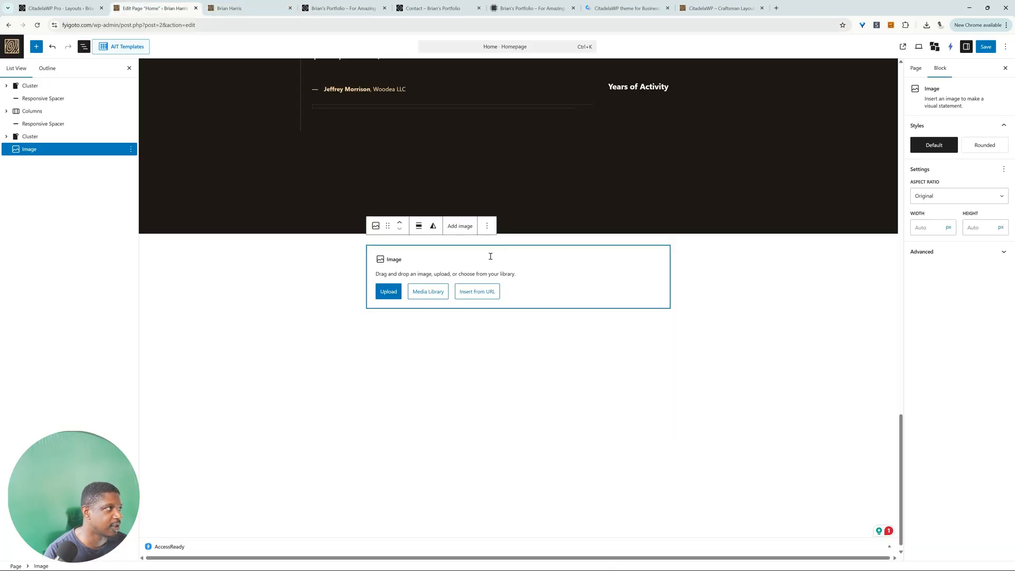
left_click(487, 226)
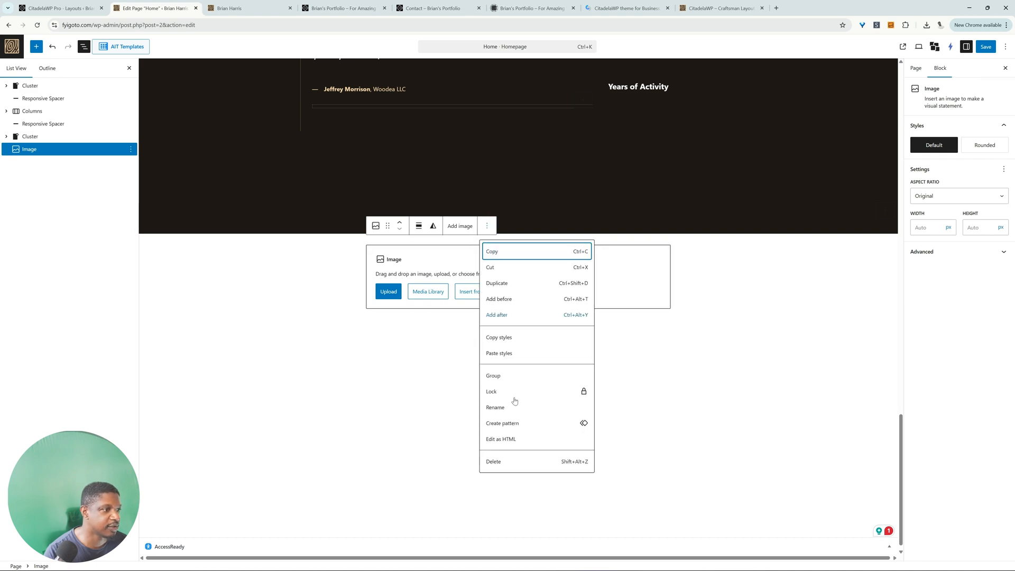
left_click(494, 463)
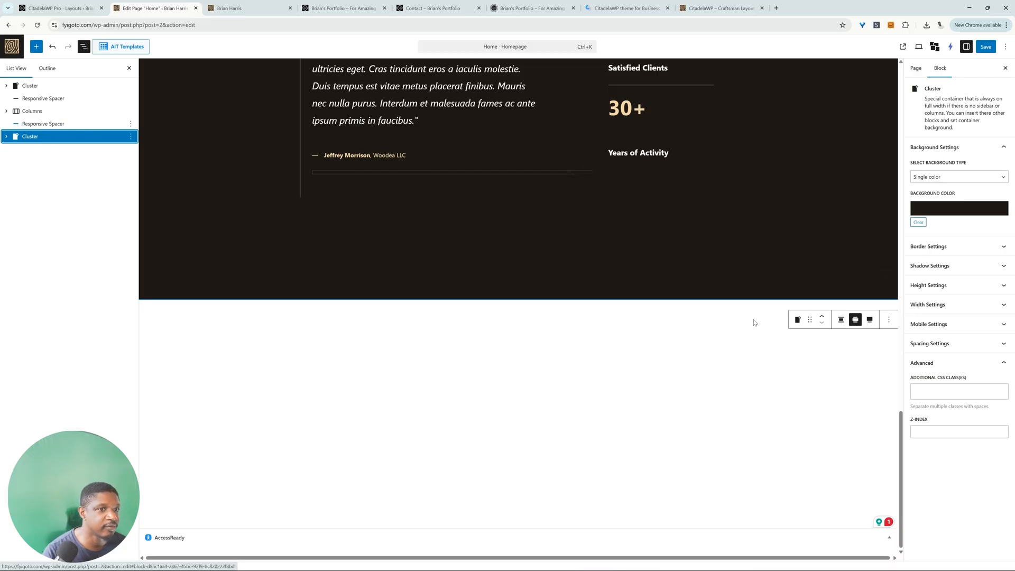
Step: Duplicate the Responsive Spacer above the testimonial cluster and place the copy below that cluster
right_click(63, 133)
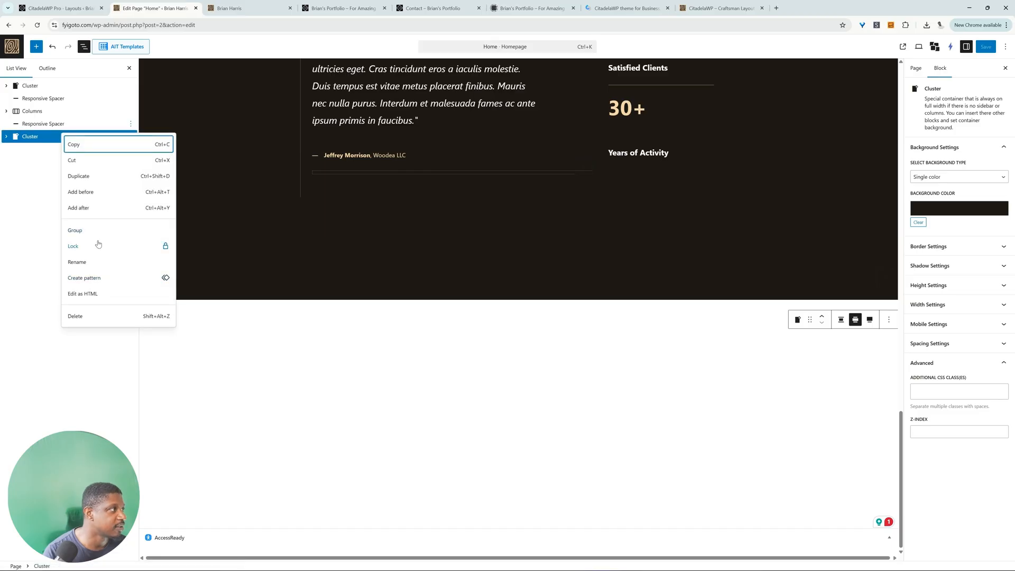
left_click(106, 176)
left_click_drag(43, 137, 47, 162)
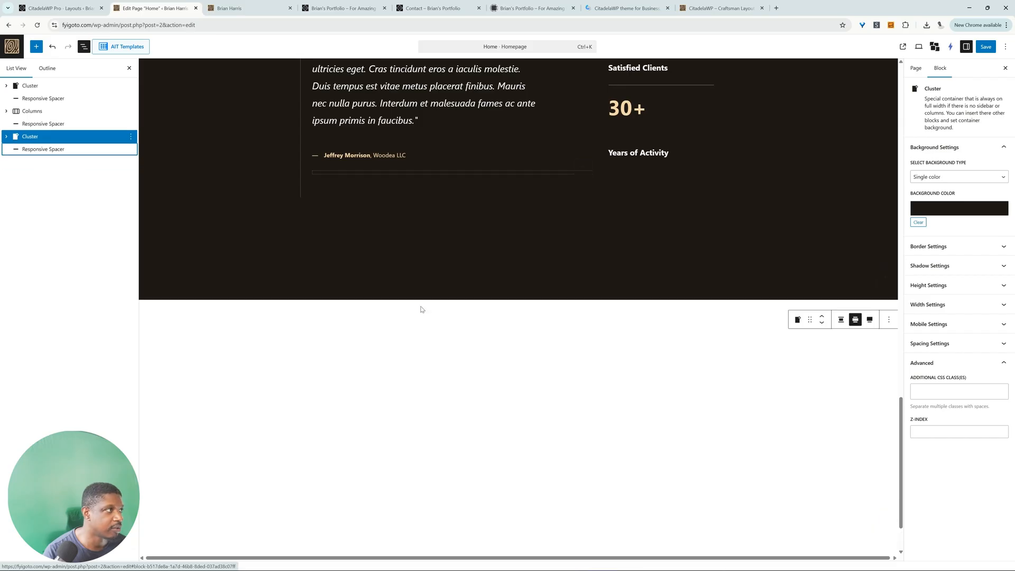
left_click(47, 149)
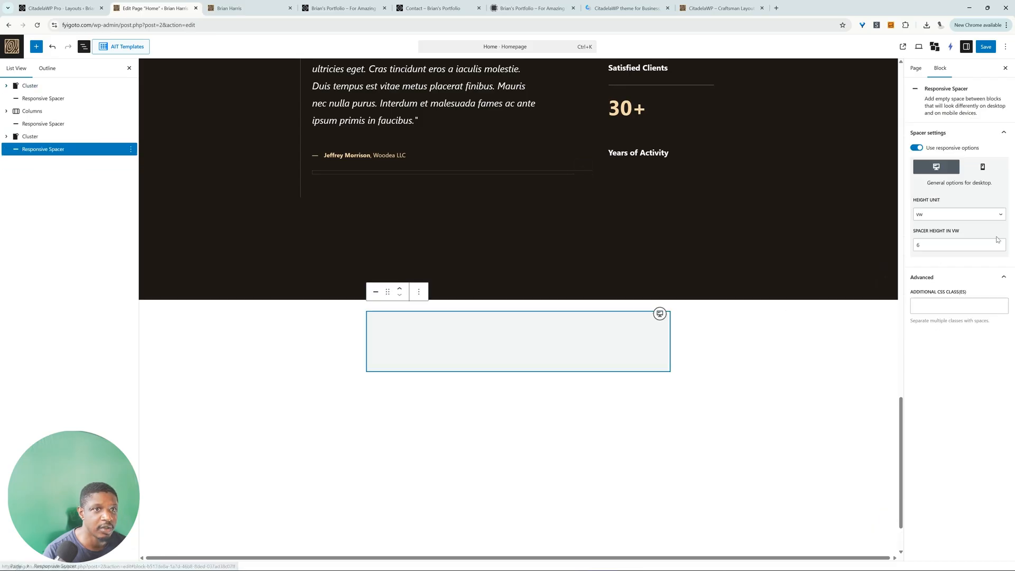
double_click(932, 245)
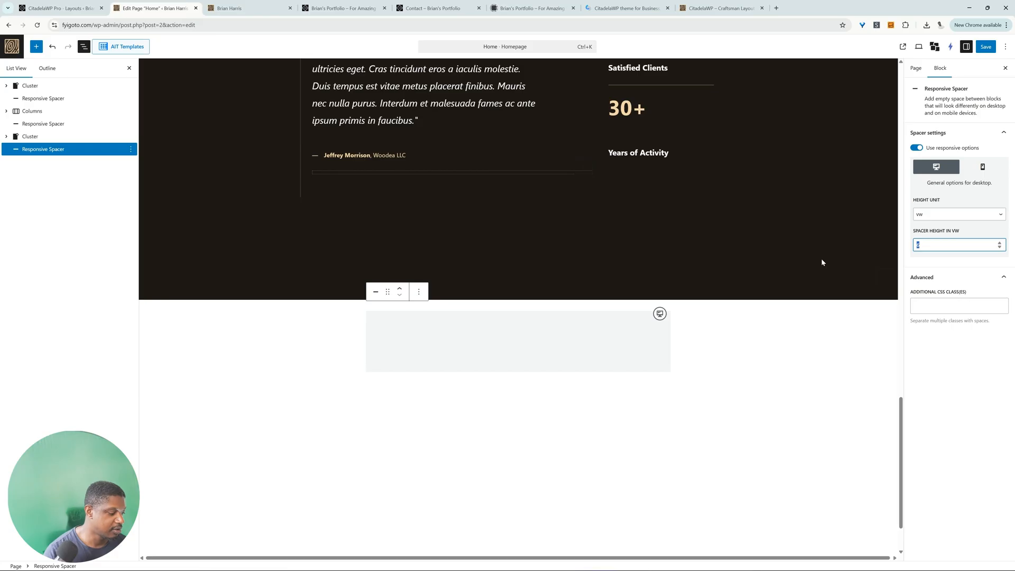
type("4")
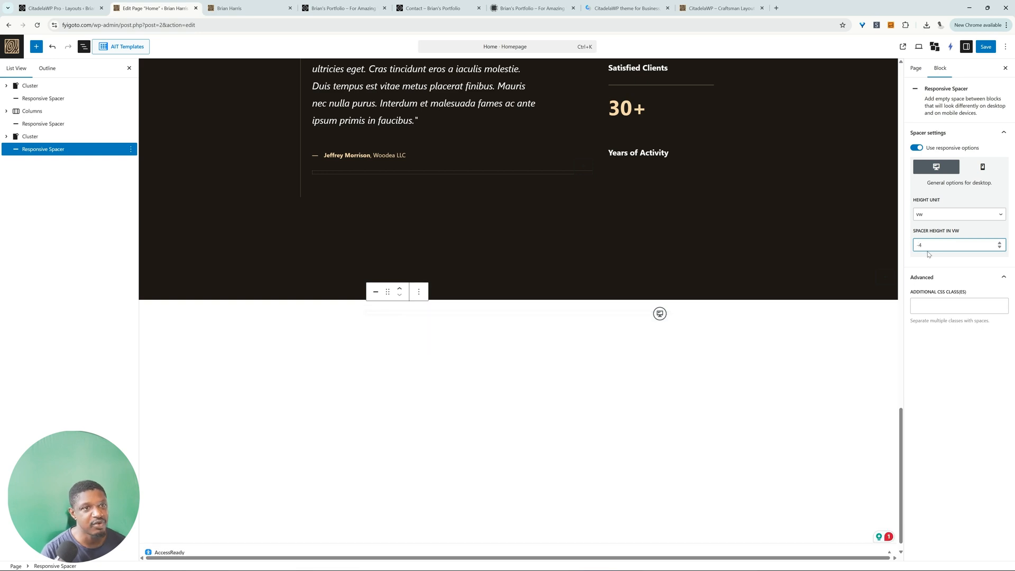
left_click(987, 47)
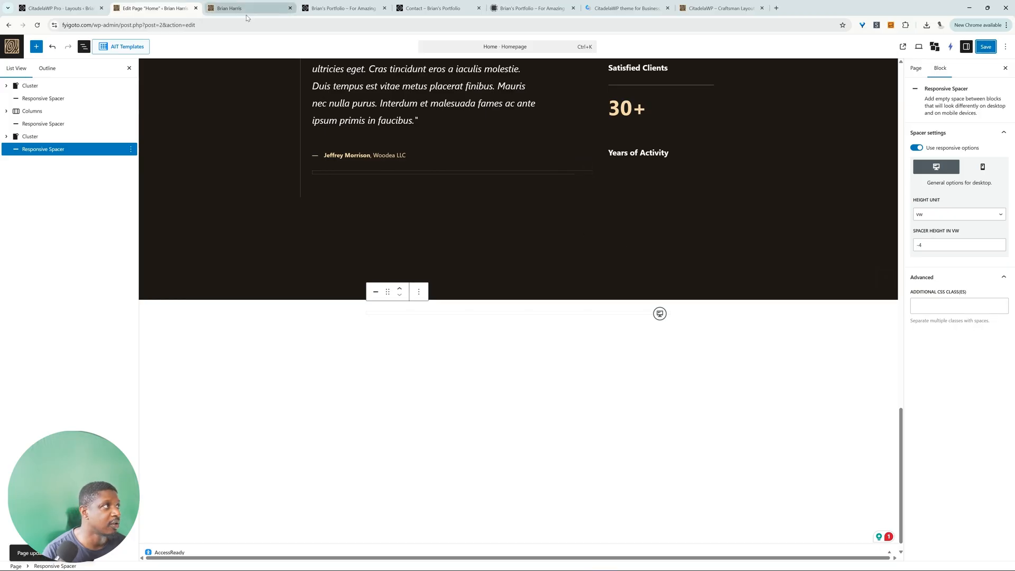
Step: Reload the live home page and check the spacing between the testimonial section and the footer
left_click(262, 12)
scroll(230, 208, "up", 15)
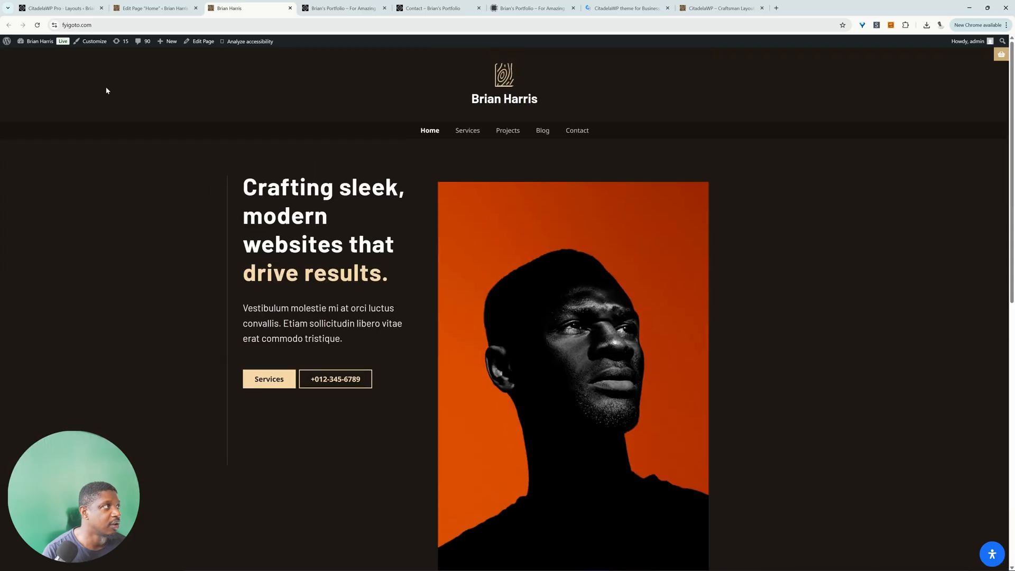
left_click(38, 25)
scroll(487, 264, "down", 10)
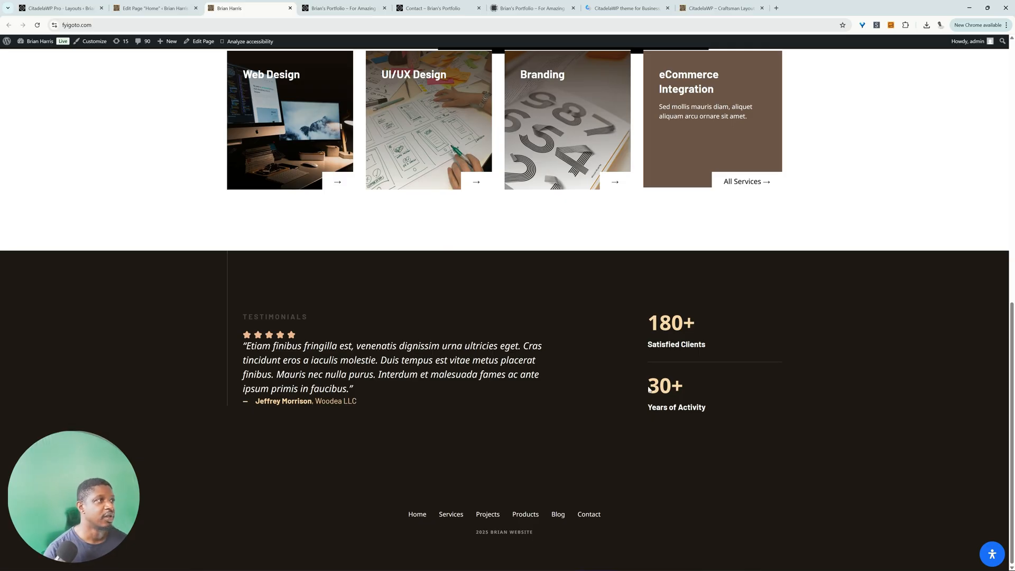
scroll(882, 283, "up", 10)
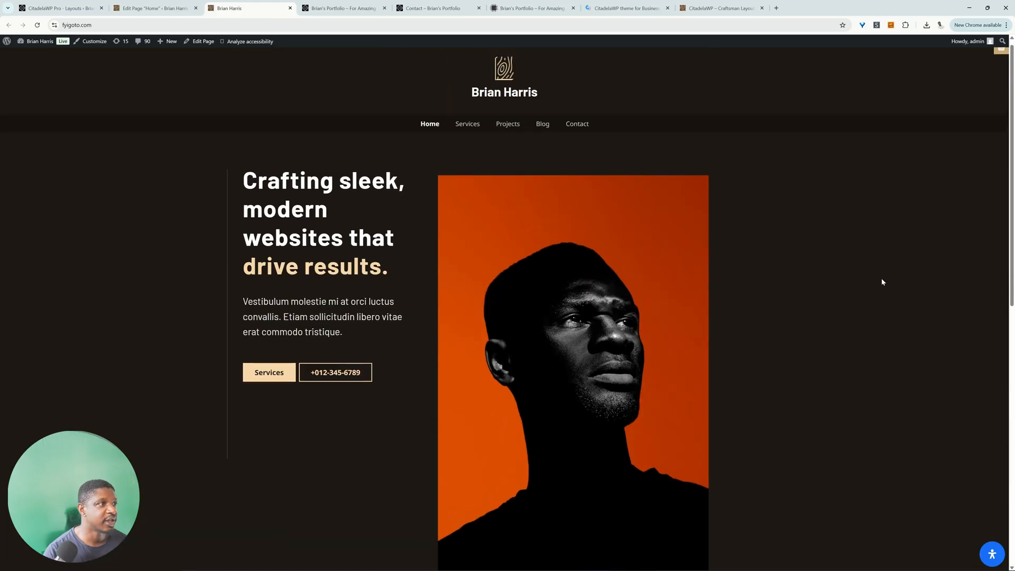
scroll(883, 282, "down", 8)
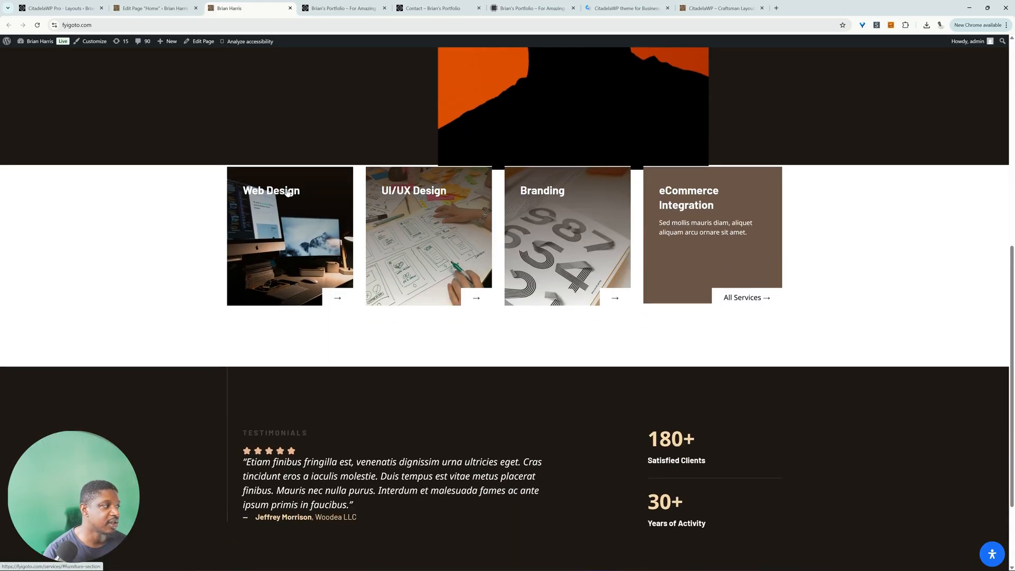
Step: Look through the service sections on the live Services page and view the Projects page
scroll(839, 318, "down", 9)
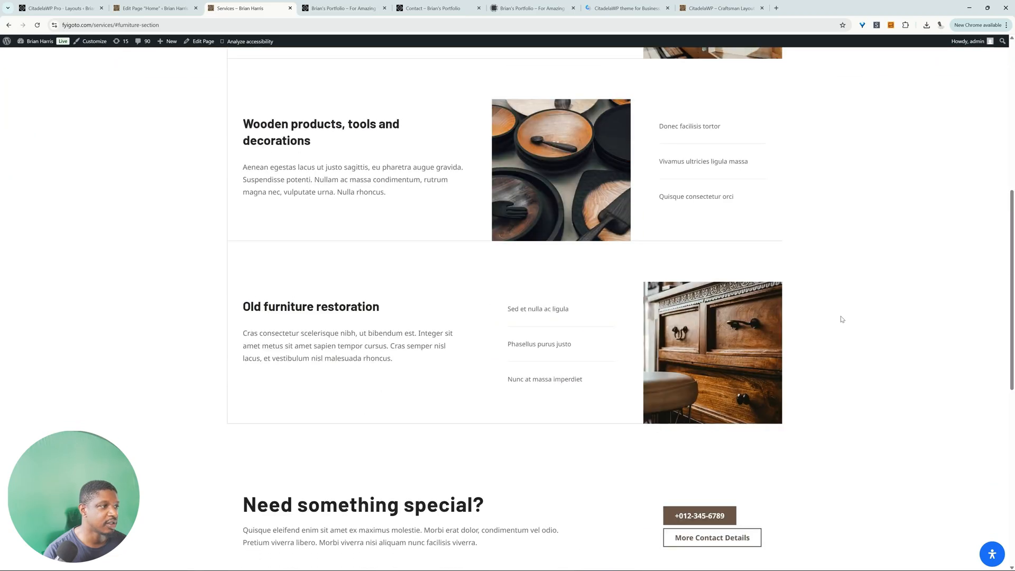
scroll(531, 373, "up", 8)
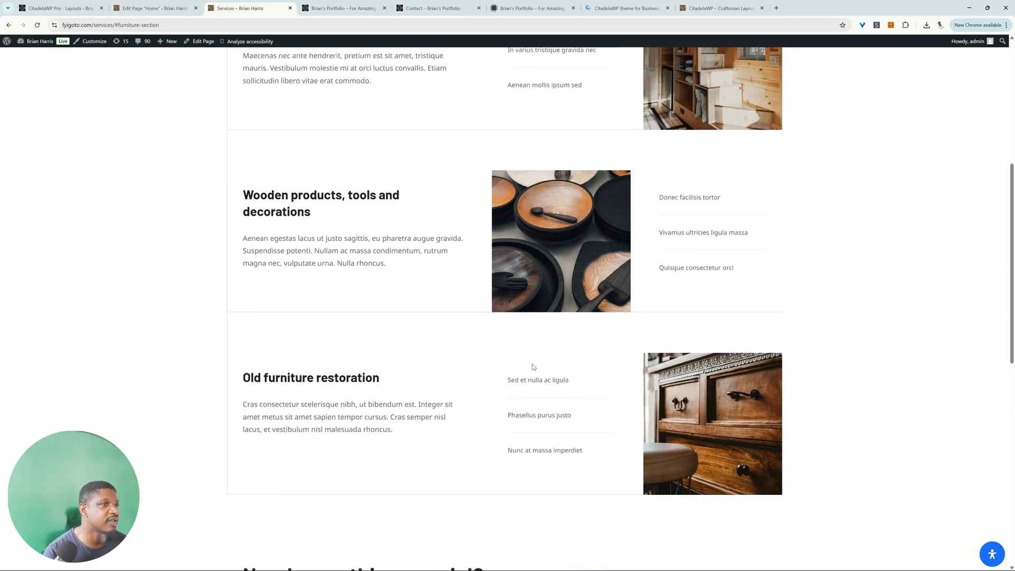
scroll(498, 345, "up", 3)
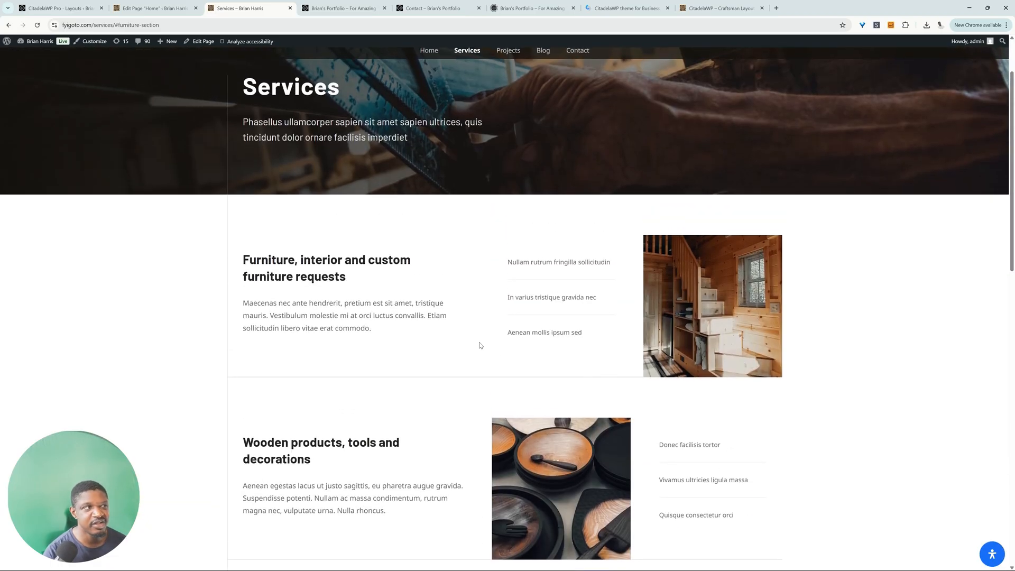
scroll(288, 267, "up", 2)
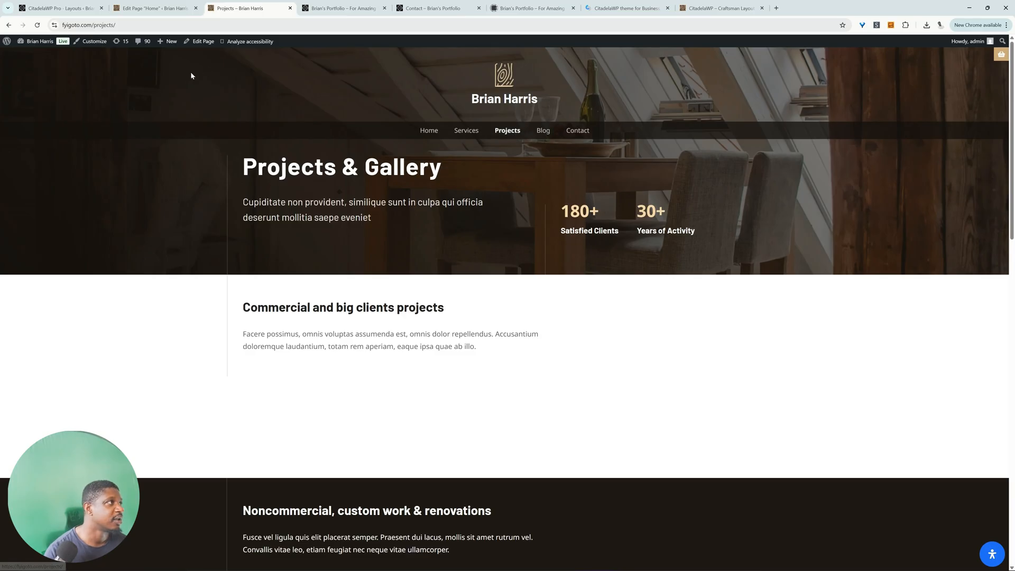
Step: Open the Item Extension settings of CitadelaWP Listing and highlight the Project Details group name
mouse_move(44, 46)
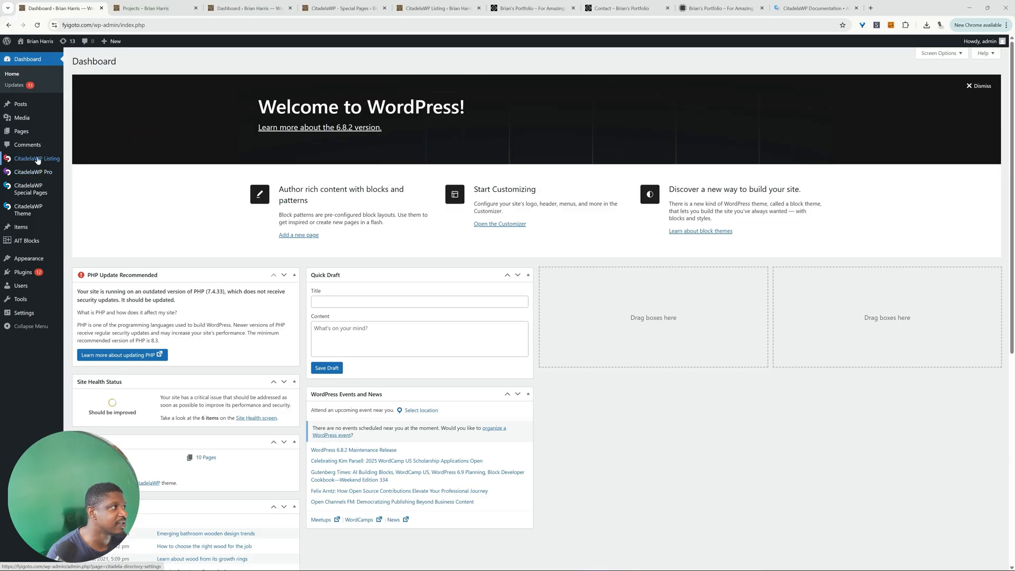
left_click(37, 160)
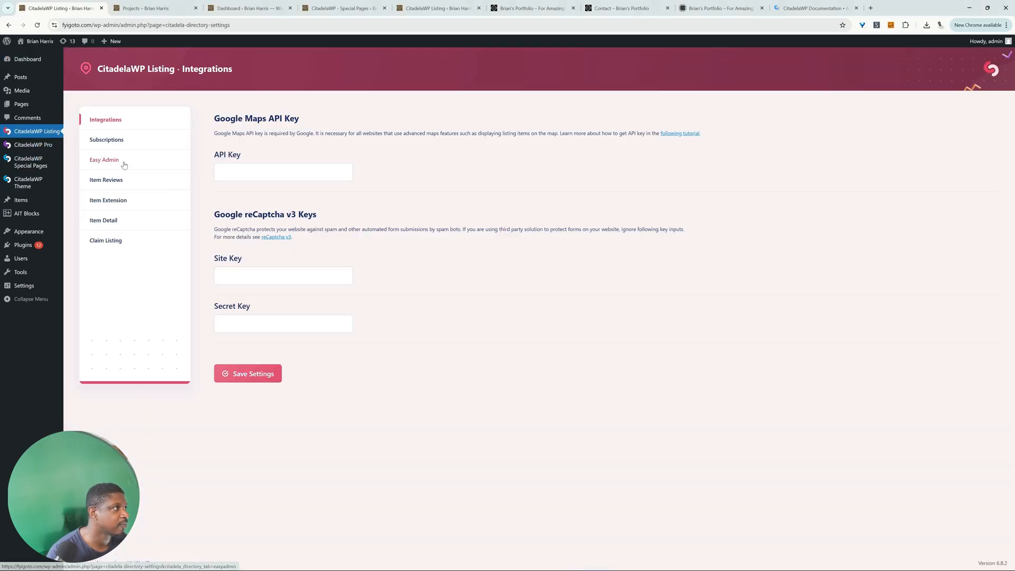
left_click(105, 206)
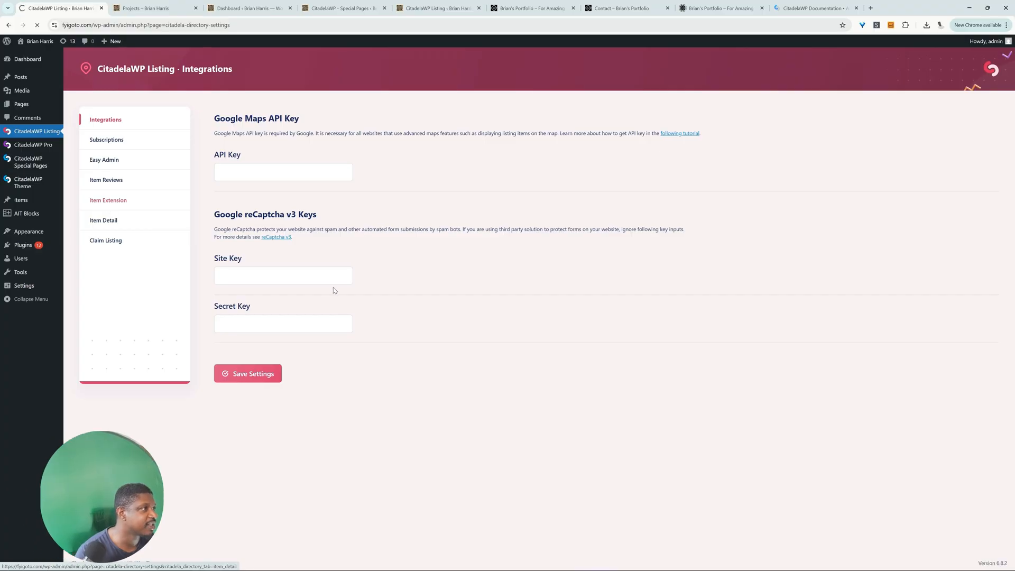
left_click(258, 229)
left_click_drag(258, 229, 228, 230)
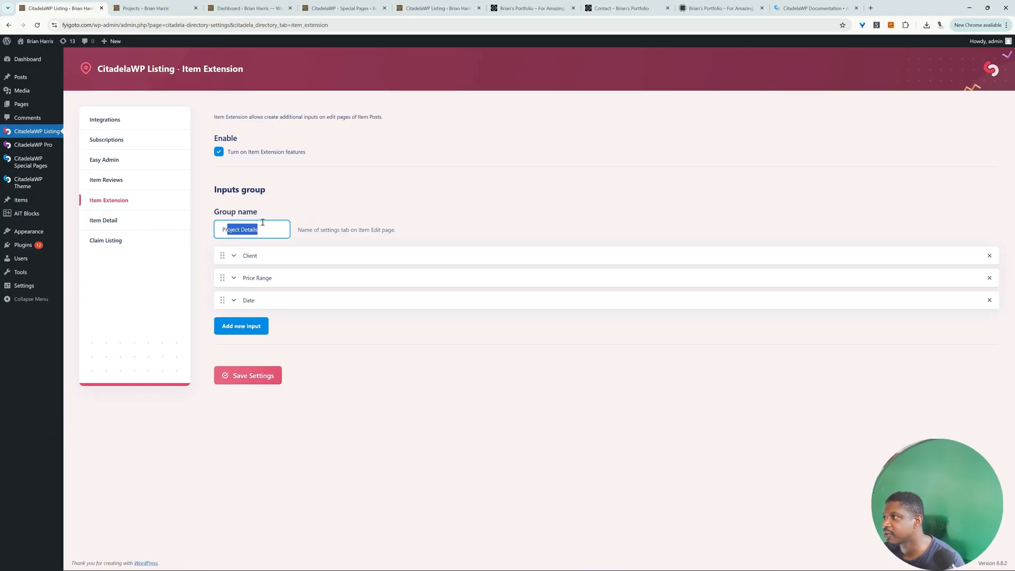
Step: Expand the Client, Price Range and Date inputs to examine their types, labels and identifiers
left_click(283, 259)
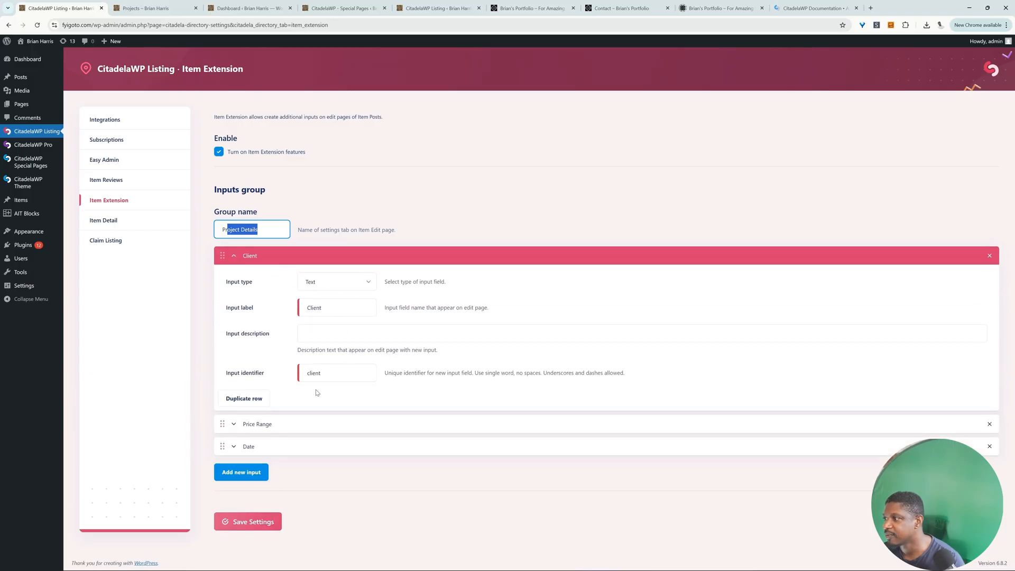
left_click(255, 424)
scroll(312, 456, "down", 2)
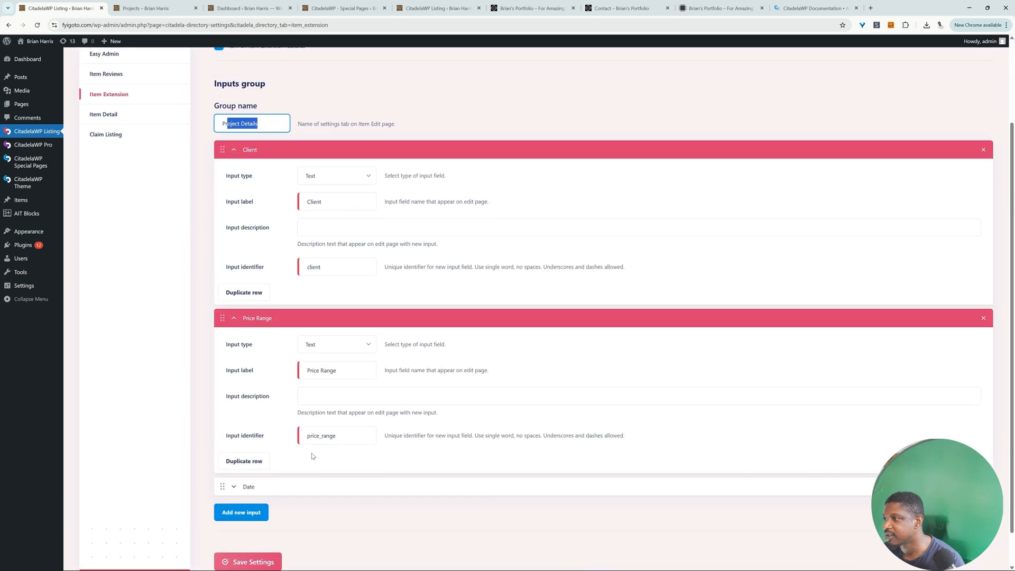
scroll(312, 456, "down", 1)
left_click(261, 446)
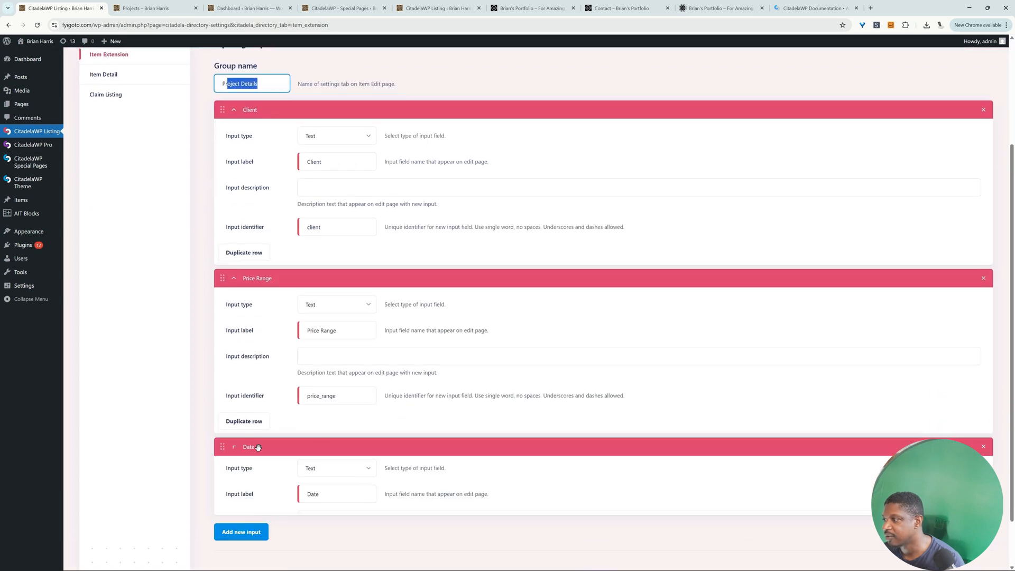
scroll(329, 444, "down", 3)
Step: Add a new input of type Url labelled "Client URL" with the identifier client_url
left_click(240, 472)
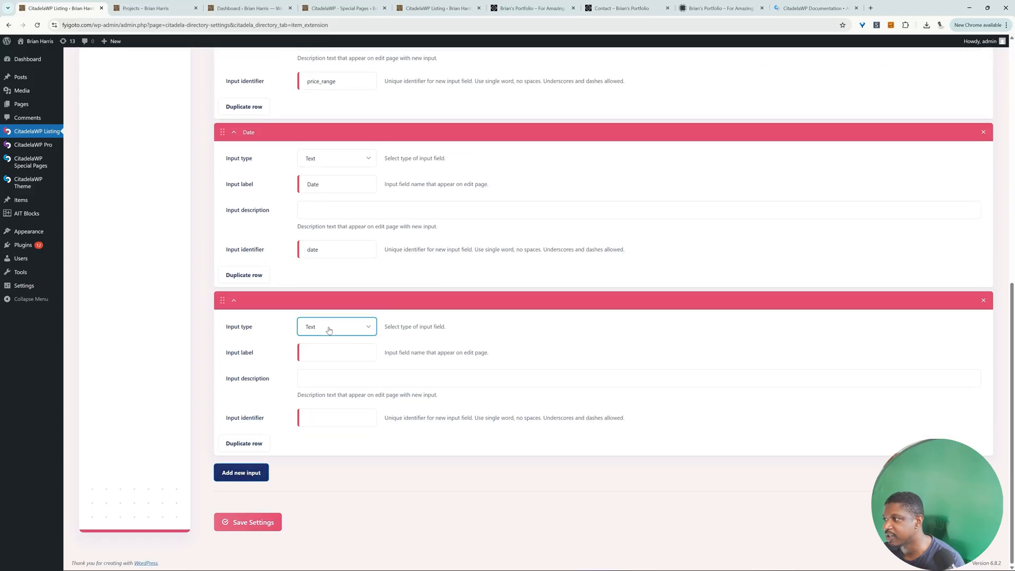
left_click(336, 326)
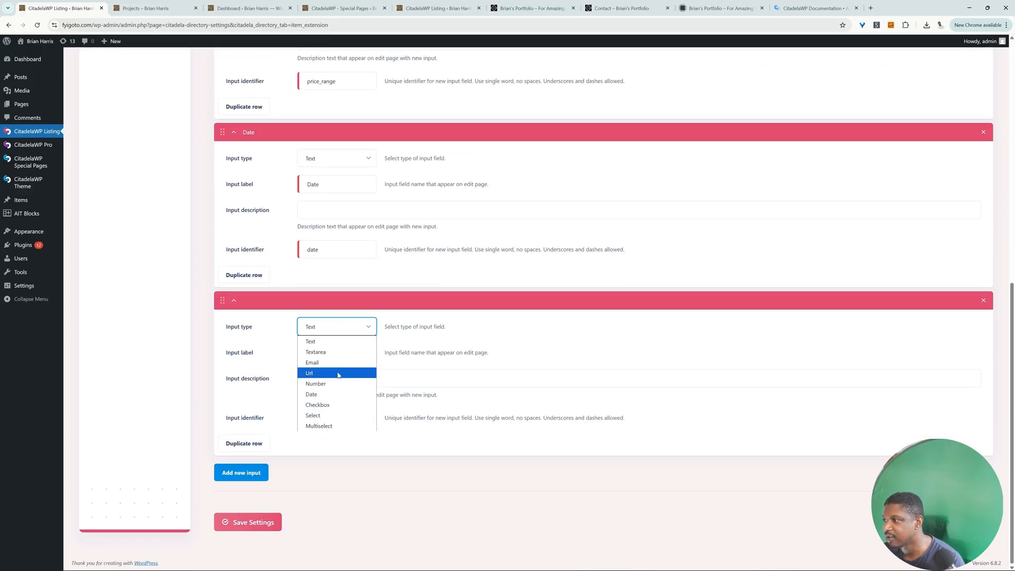
left_click(339, 373)
left_click(335, 328)
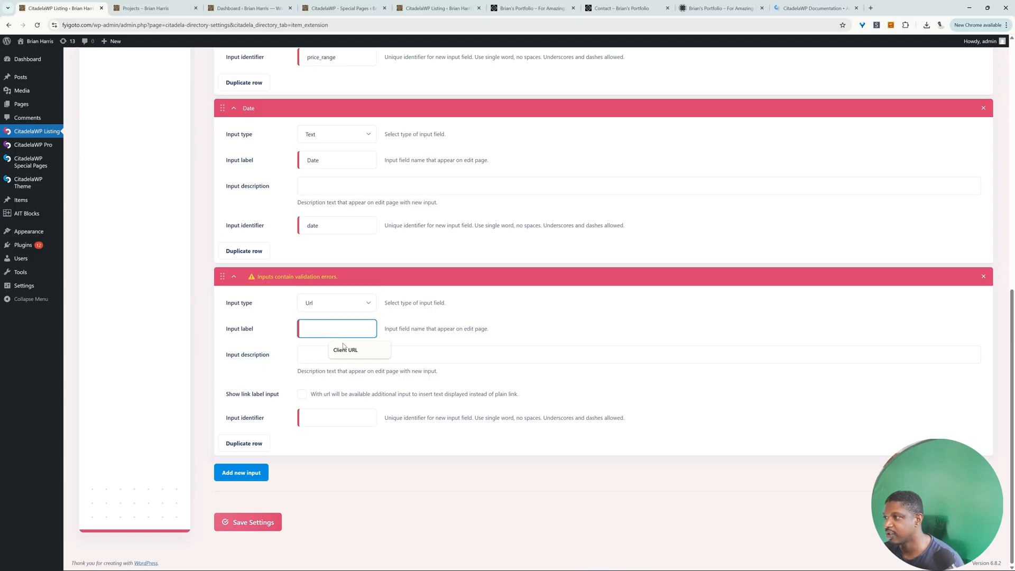
left_click(345, 350)
left_click(514, 350)
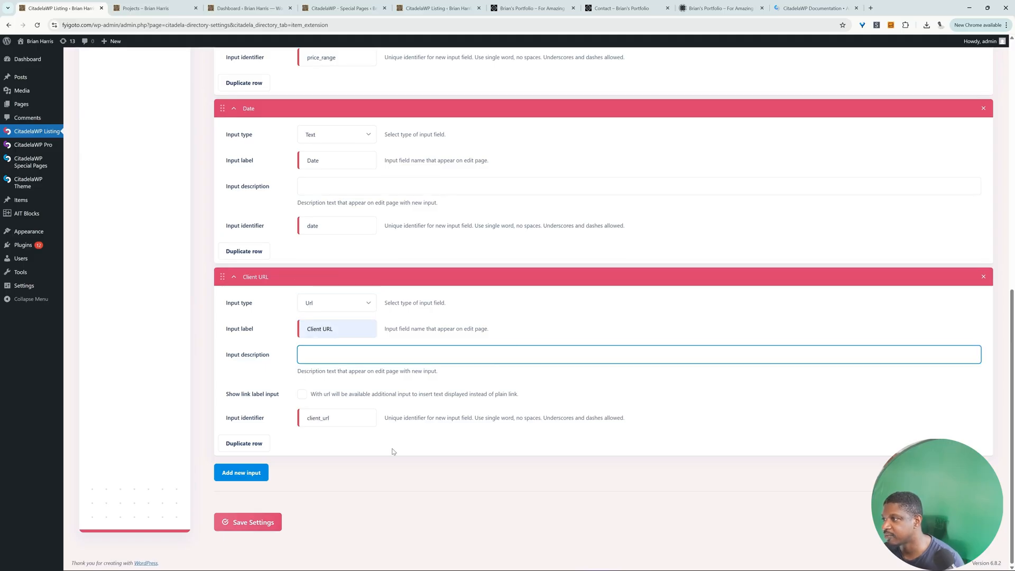
Step: Move the Client URL input between Client and Price Range and save the Item Extension settings
left_click_drag(225, 280, 237, 426)
scroll(269, 435, "down", 6)
left_click(260, 531)
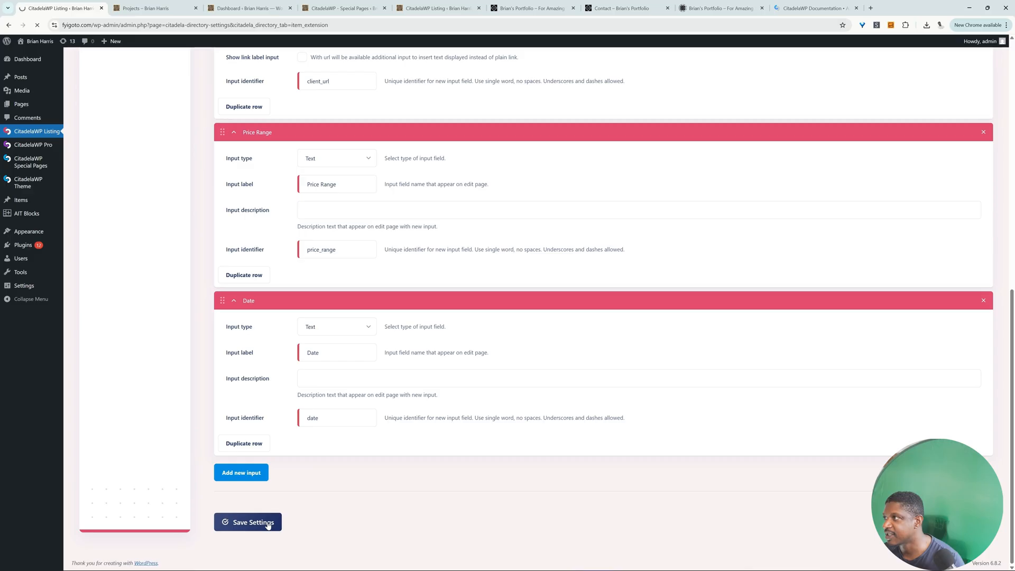
Step: In the Mall - Wood Supplier item's project details, set Client to "ABC ltd", Client URL to abc.com and Date to March 2025
left_click(28, 206)
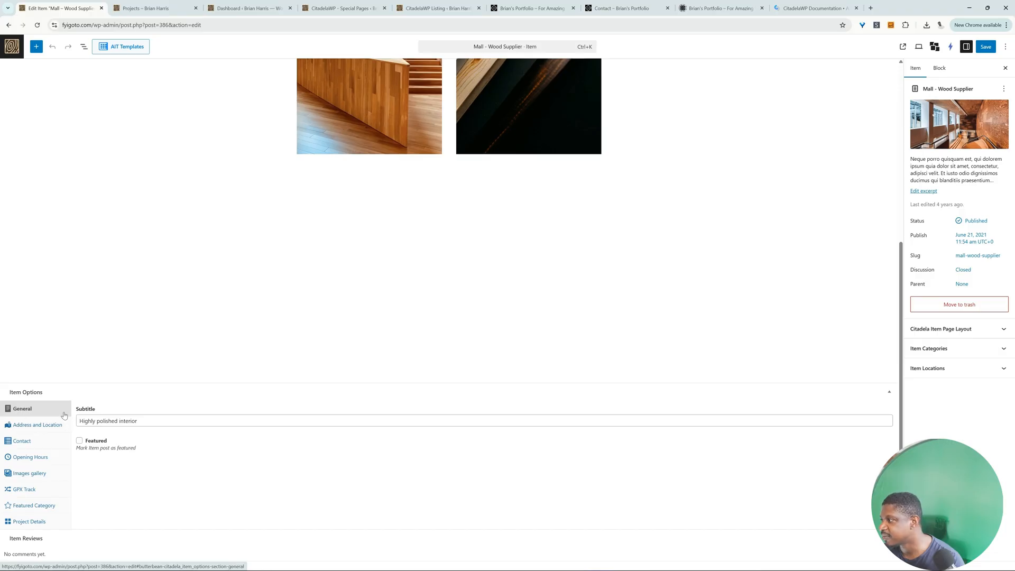
left_click(22, 523)
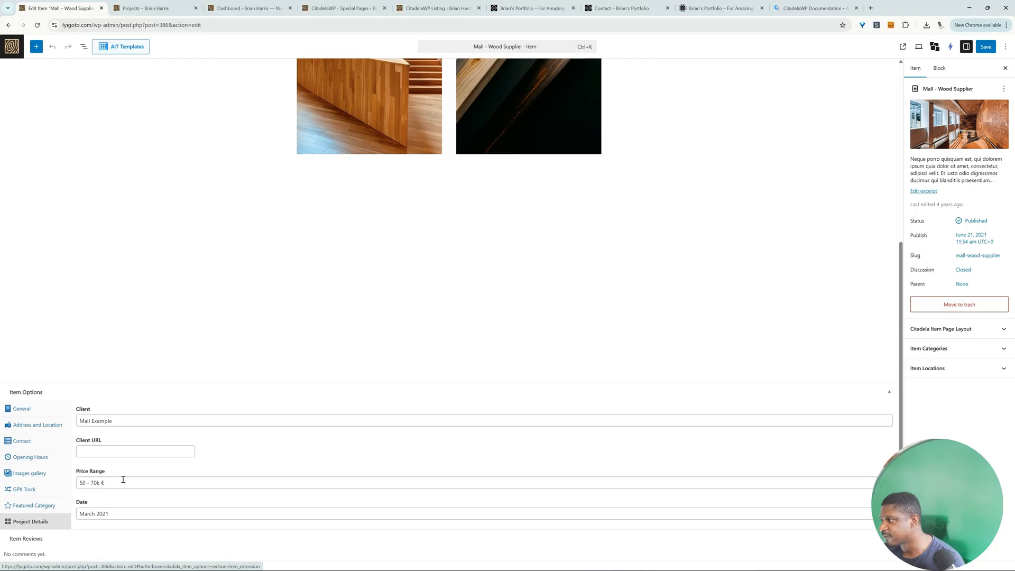
left_click_drag(130, 419, 80, 425)
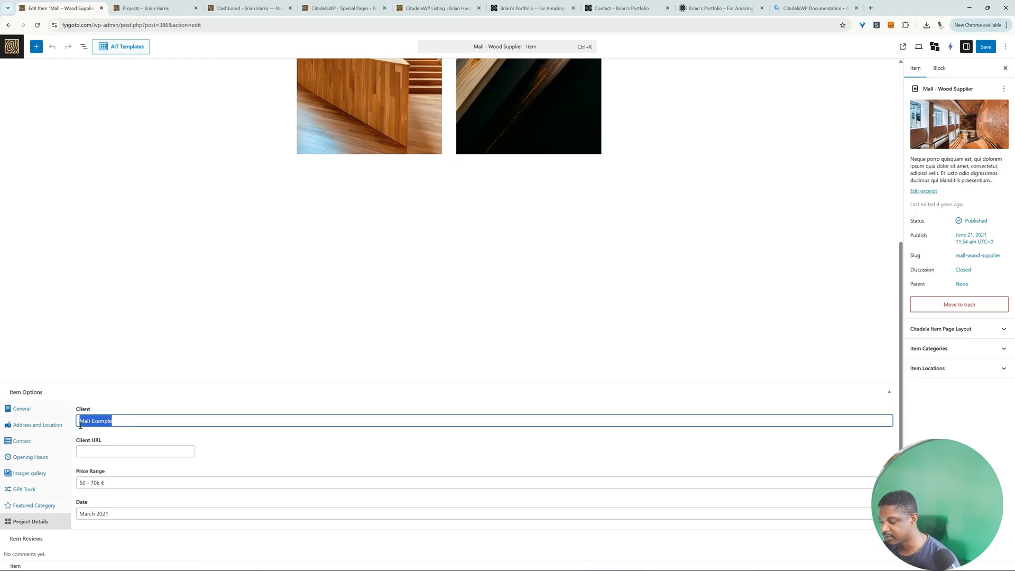
type("ABC ltd")
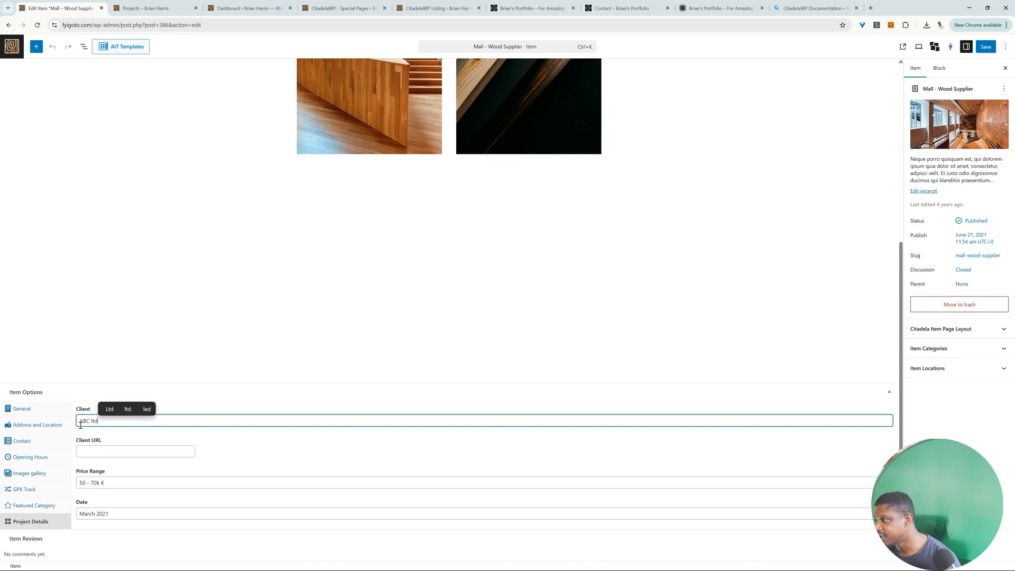
left_click(117, 452)
type("abc.com")
left_click_drag(110, 483, 102, 483)
left_click(121, 514)
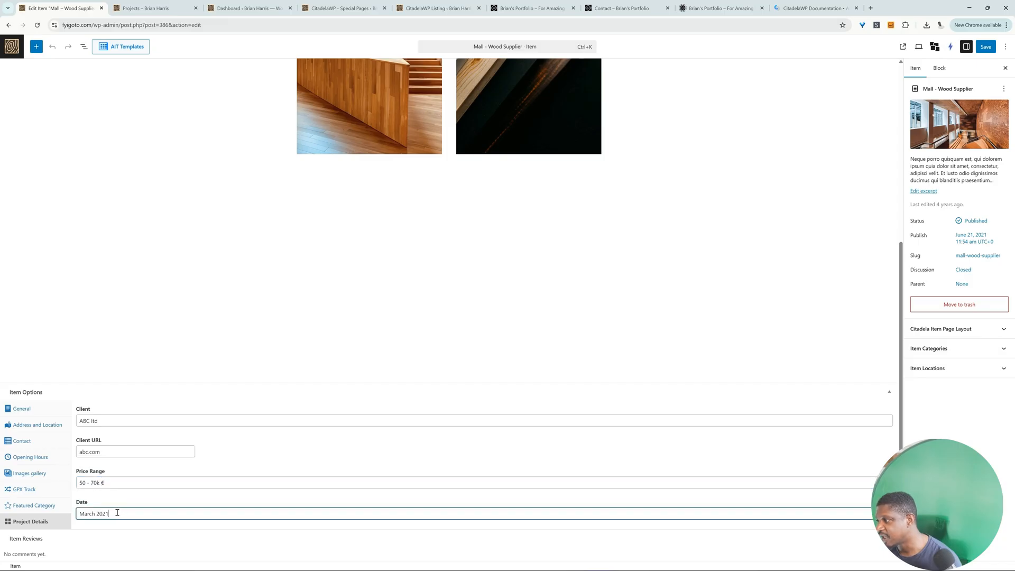
key("BackSpace")
type("5")
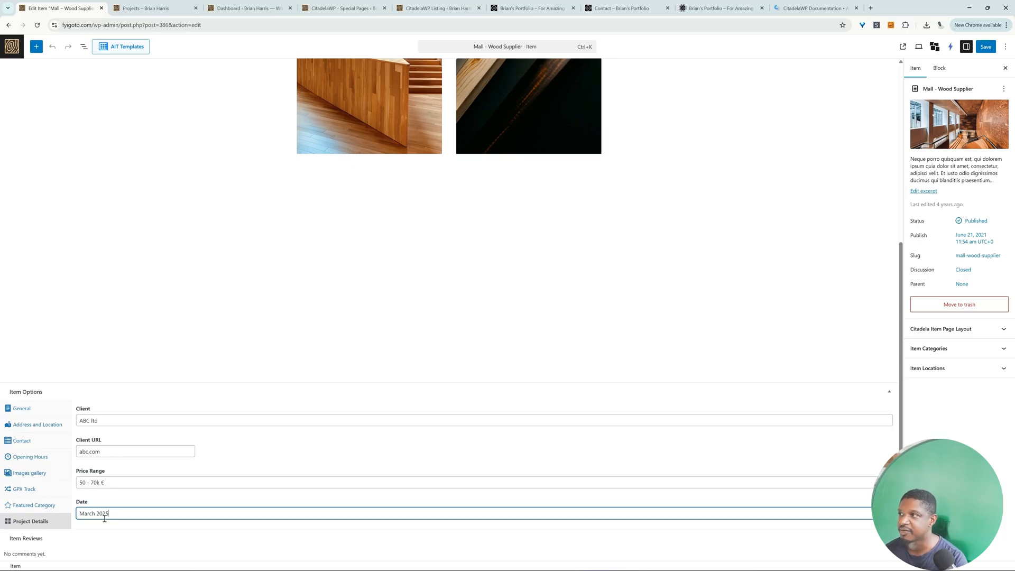
Step: Retitle the Mall - Wood Supplier item as "ABC ltd" and save it
scroll(104, 519, "up", 6)
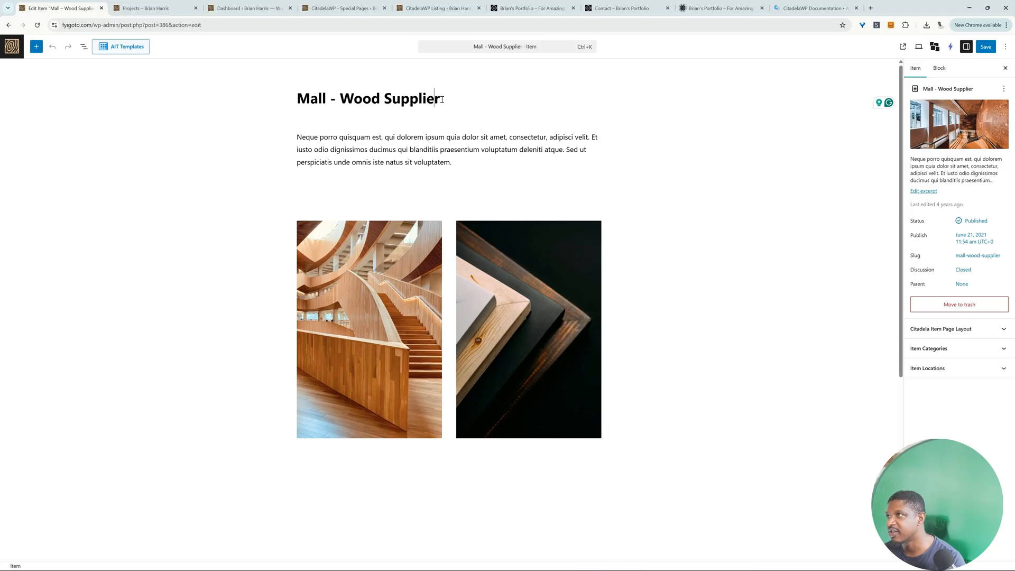
left_click_drag(443, 99, 301, 96)
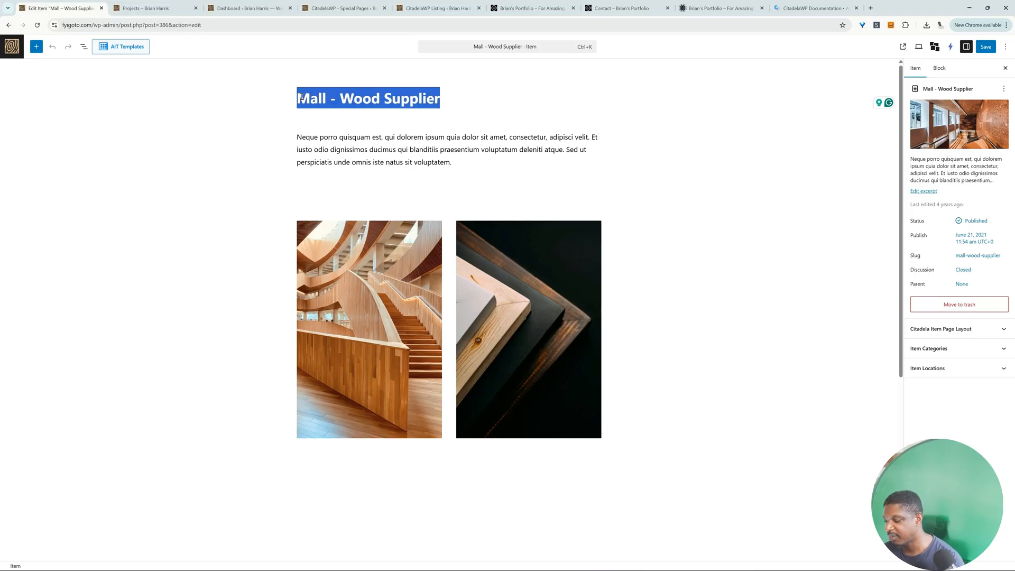
type("ABC ltd")
scroll(687, 264, "down", 2)
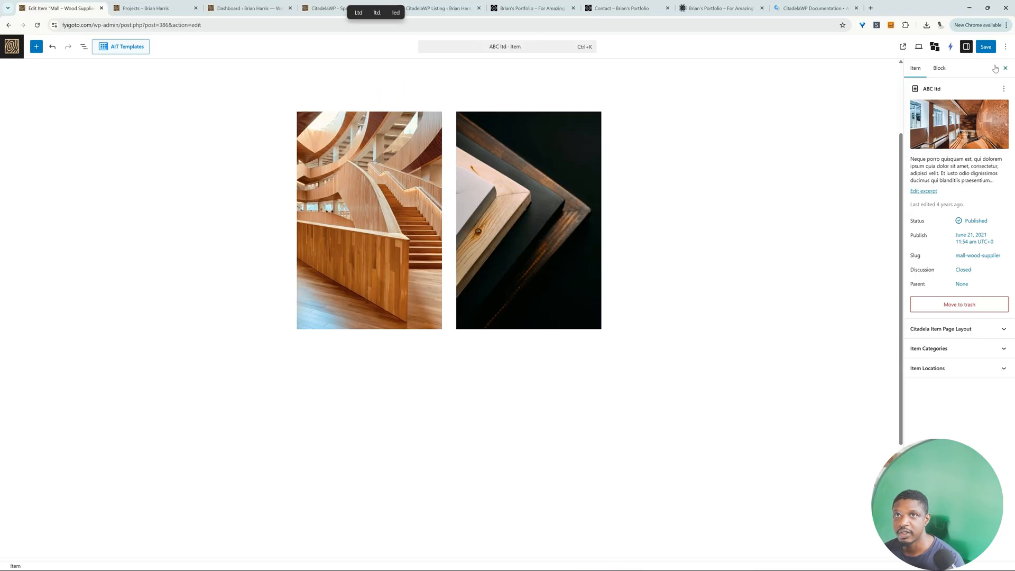
left_click(986, 48)
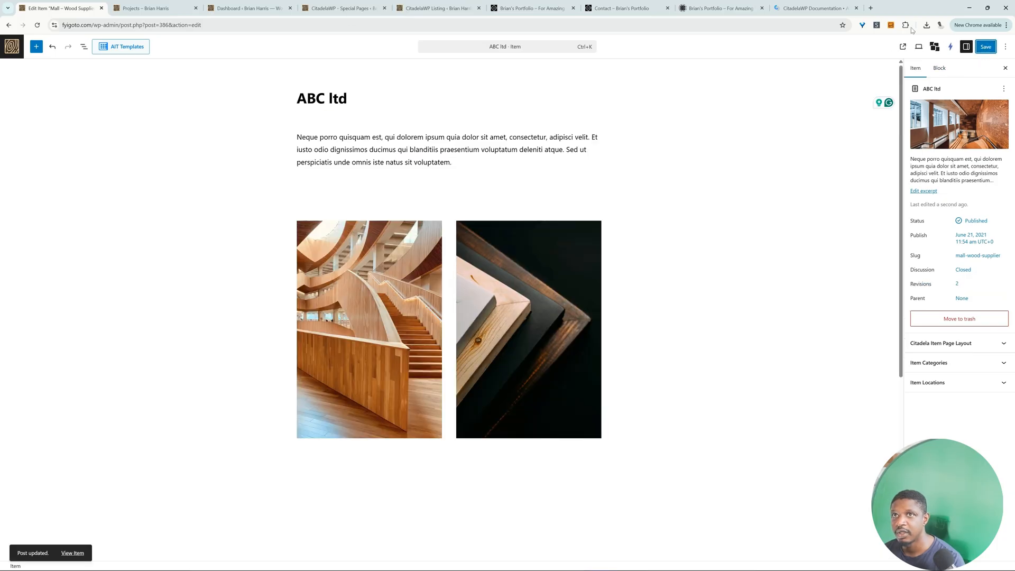
Step: View the published ABC ltd project page and examine its subtitle, contact details, project details, description and contact form
left_click(903, 47)
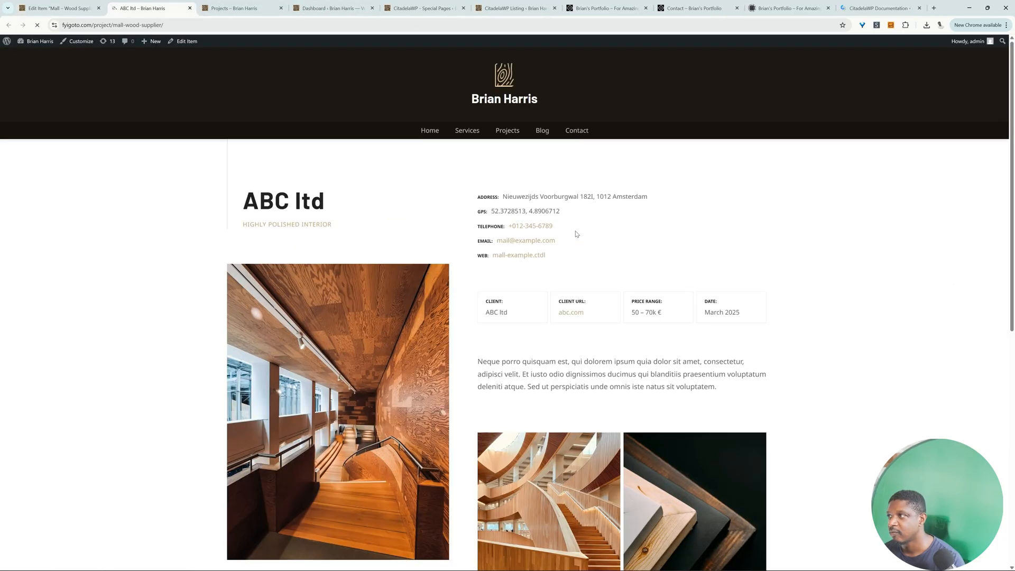
left_click_drag(335, 206, 350, 226)
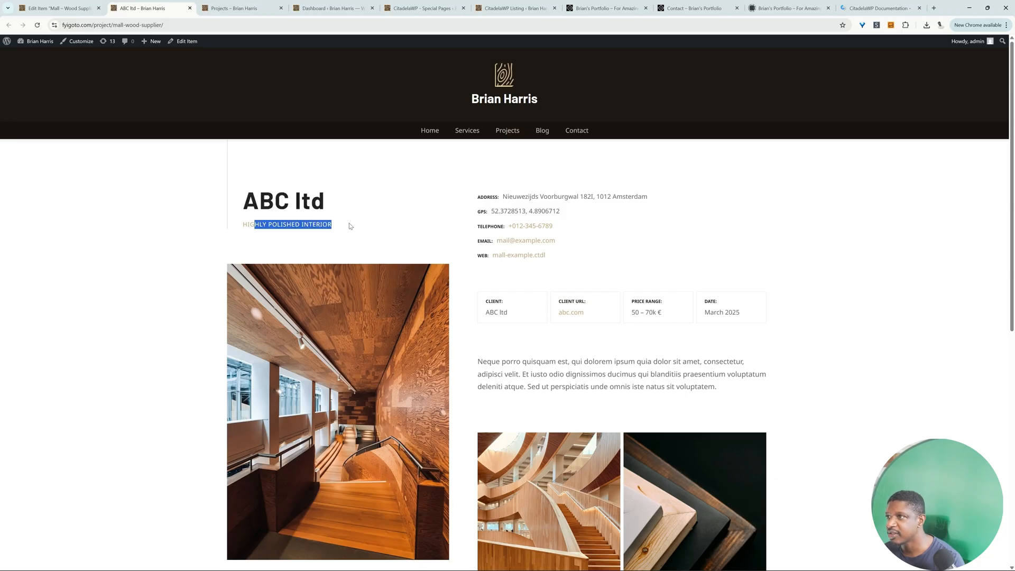
left_click_drag(596, 256, 518, 193)
scroll(493, 325, "down", 2)
left_click_drag(486, 239, 560, 241)
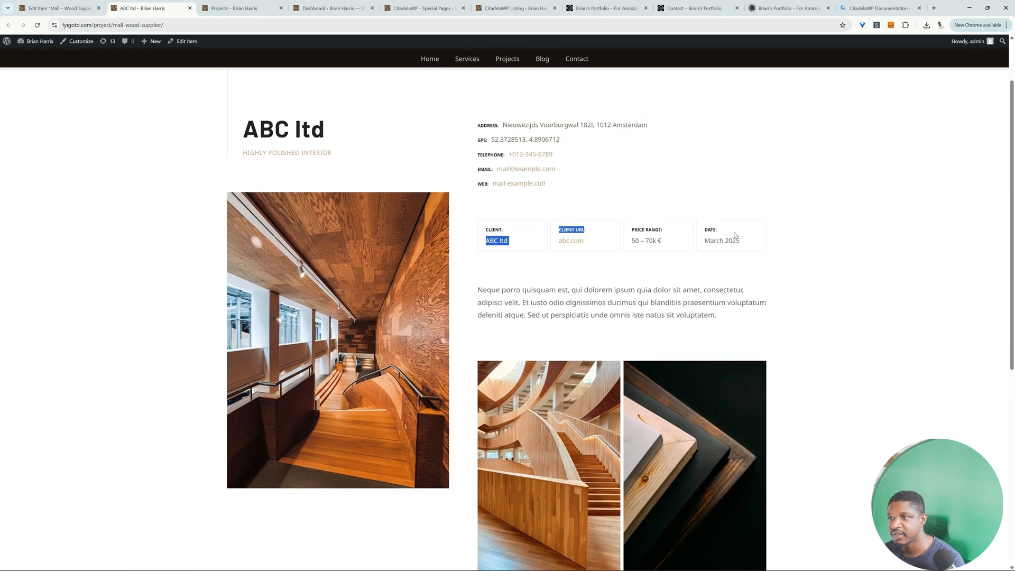
scroll(739, 267, "down", 3)
left_click_drag(483, 183, 733, 230)
scroll(571, 263, "down", 5)
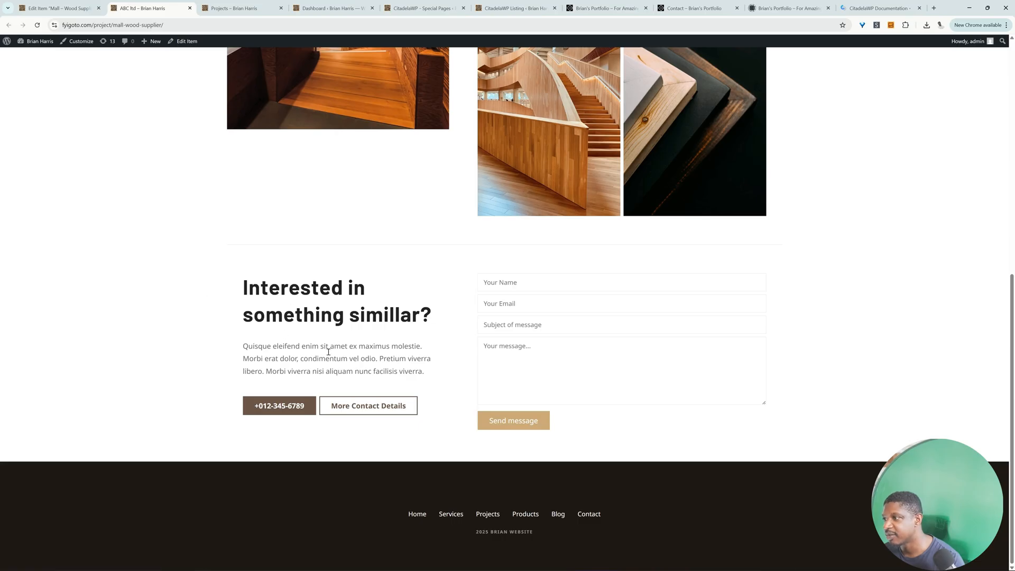
left_click(517, 287)
left_click(513, 369)
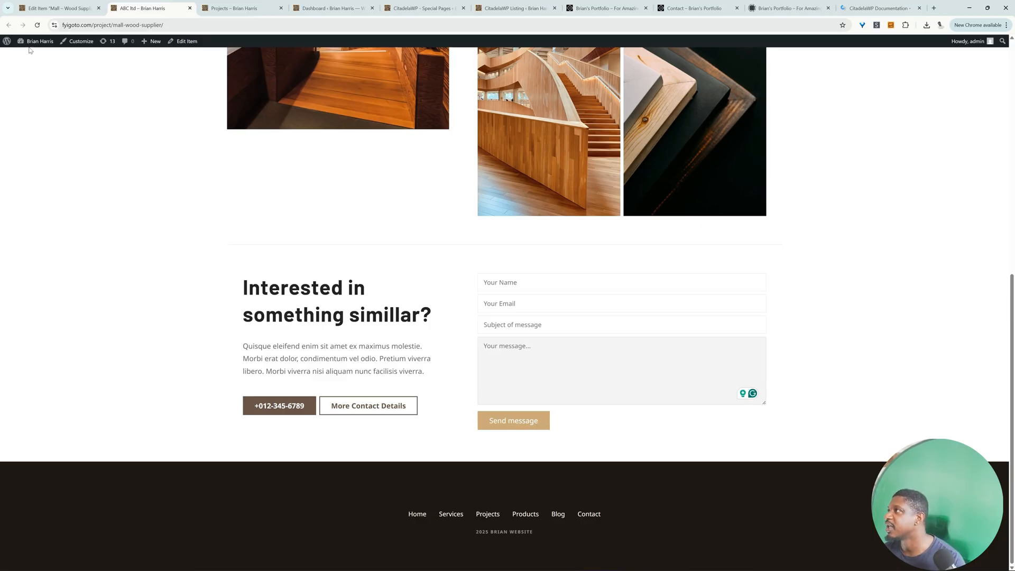
Step: In the ABC ltd item's contact options, disable Show Email Address, keep Use Contact Form enabled, and save the item
left_click(76, 8)
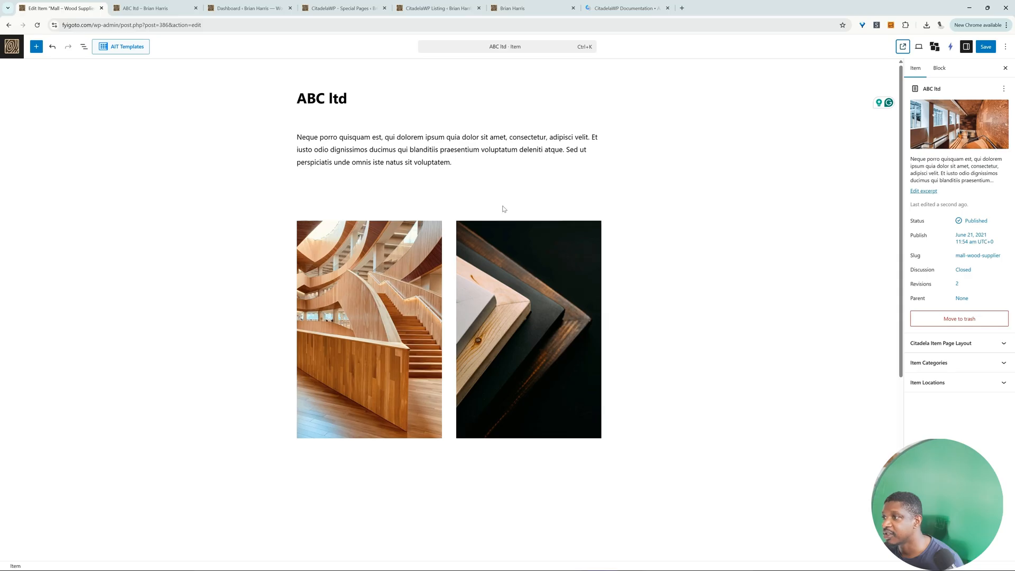
scroll(504, 209, "down", 5)
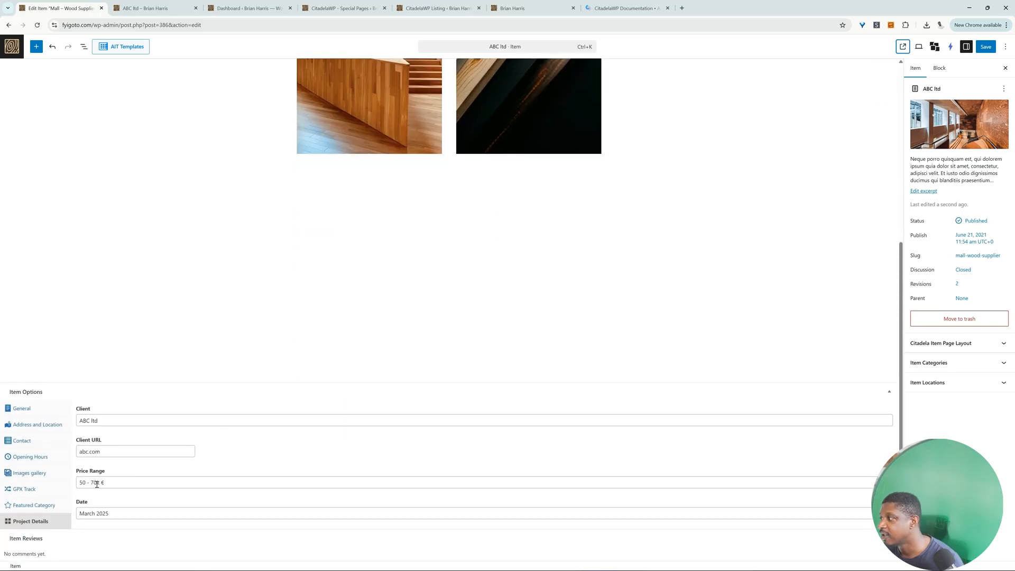
left_click(20, 440)
scroll(138, 465, "down", 1)
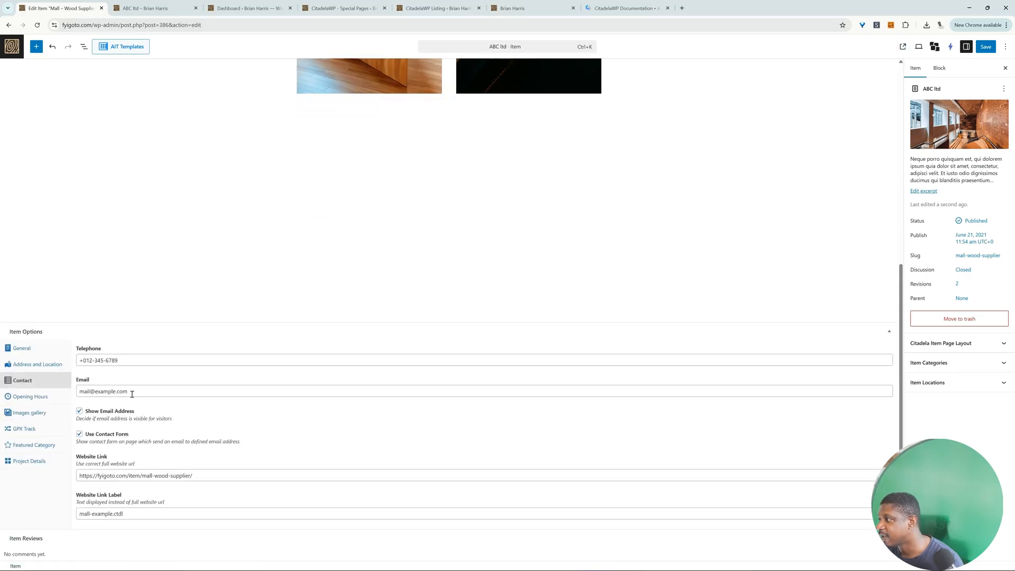
left_click_drag(131, 391, 74, 390)
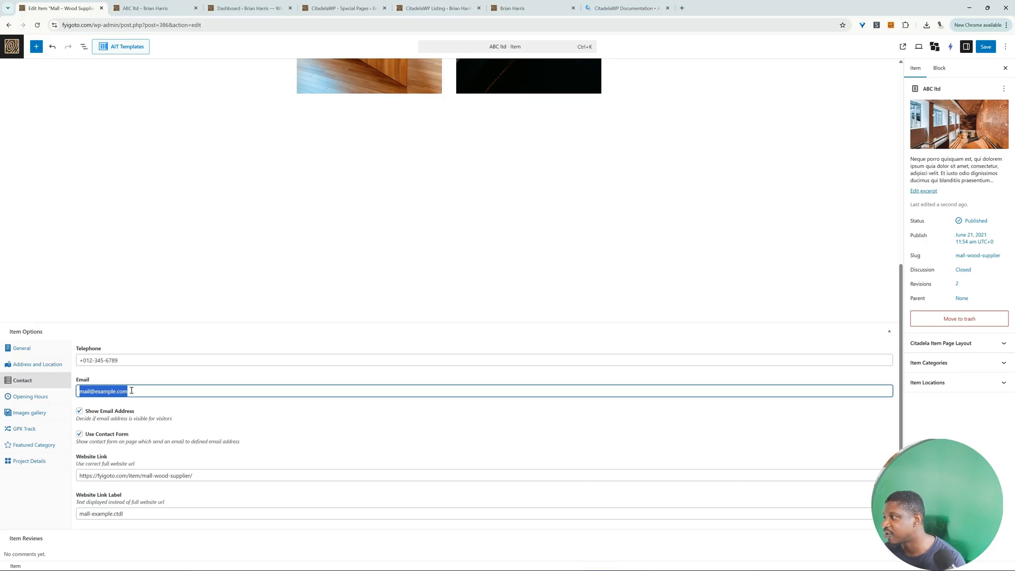
left_click(79, 412)
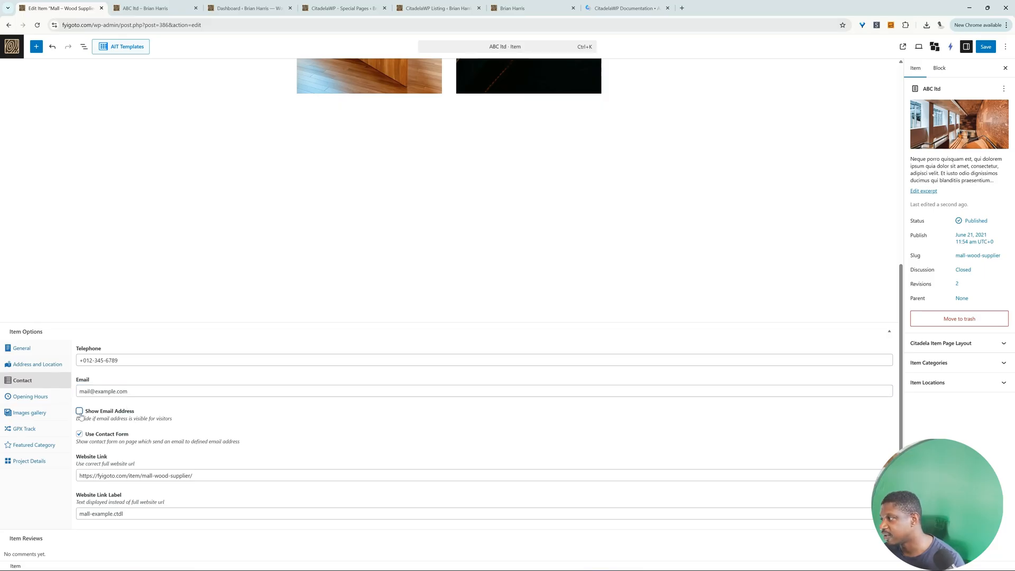
left_click(80, 434)
left_click(80, 436)
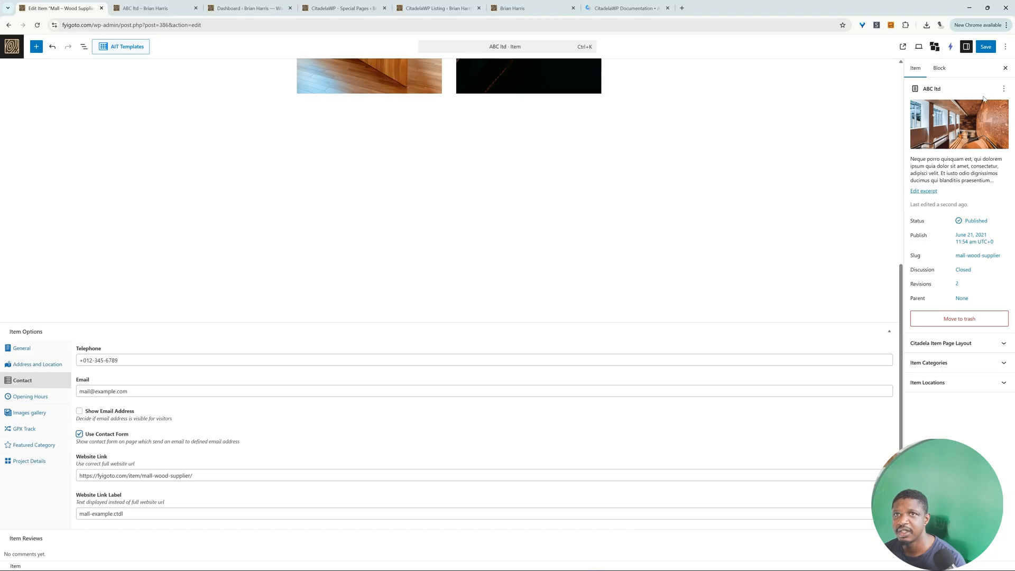
left_click(984, 48)
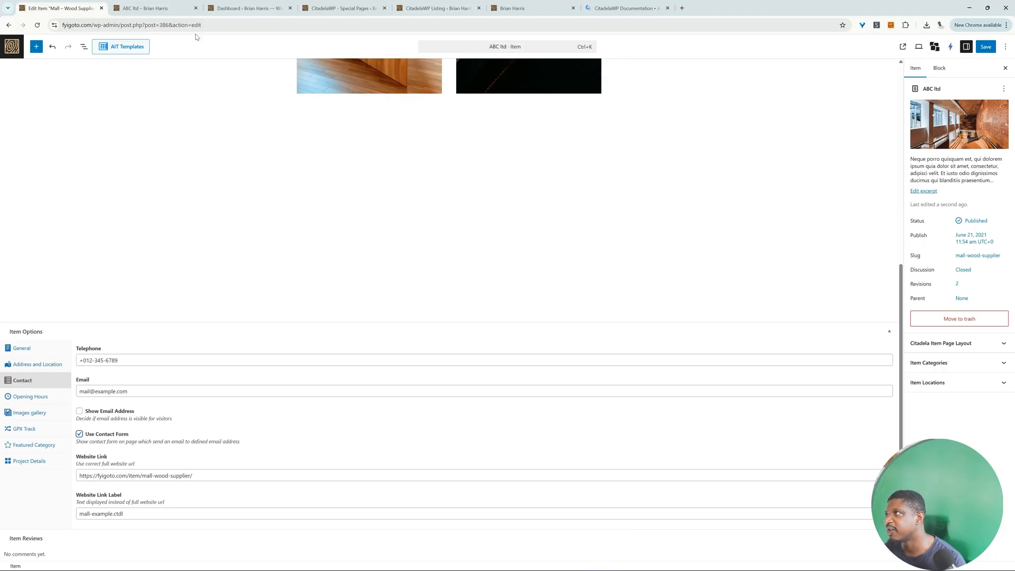
Step: Review the ABC ltd project page again, examining the contact form, the main image and the image gallery
left_click(154, 8)
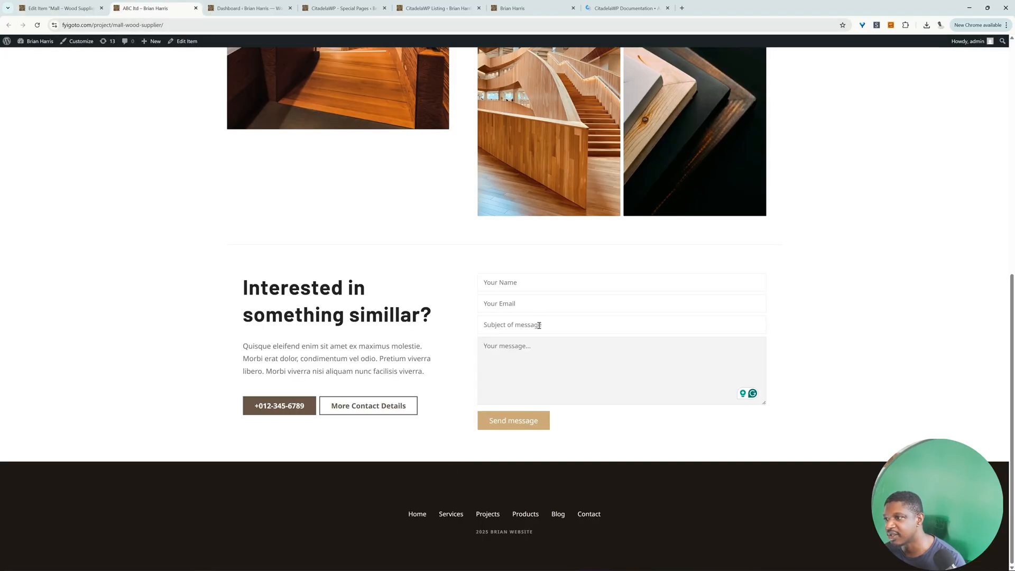
left_click(524, 282)
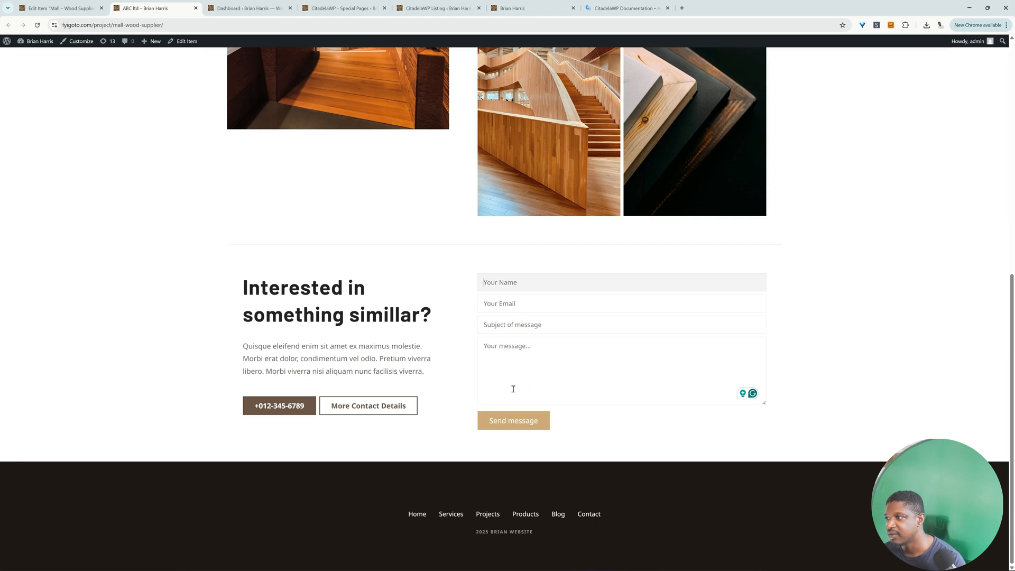
scroll(529, 423, "up", 8)
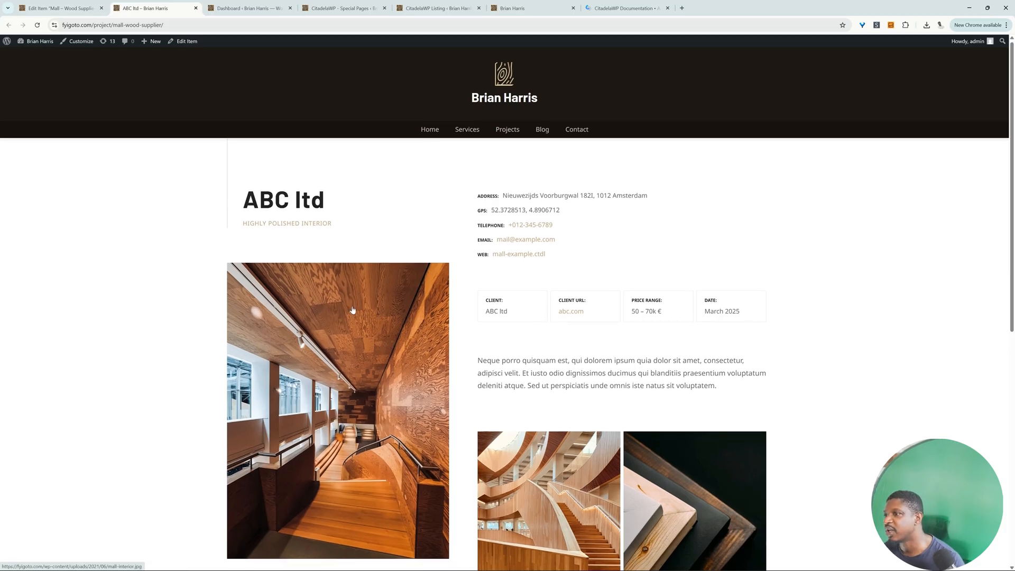
scroll(353, 309, "down", 1)
scroll(353, 309, "down", 2)
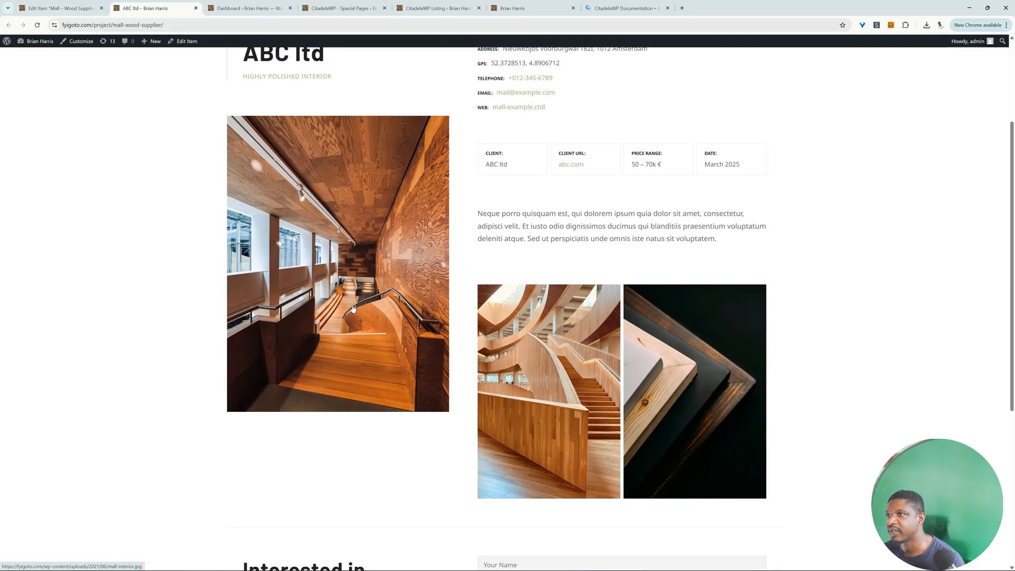
scroll(354, 309, "up", 2)
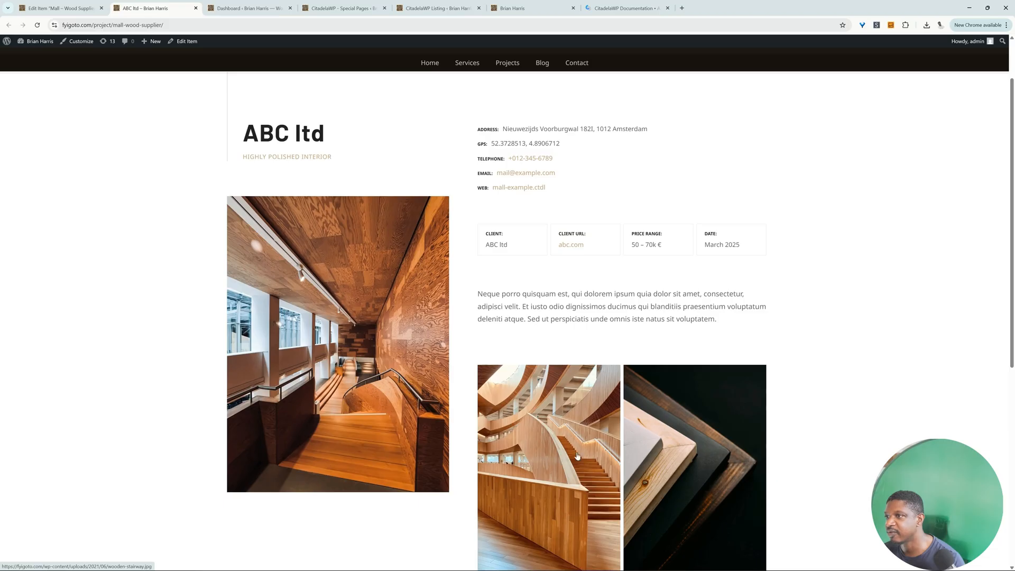
Step: Delete the two-image Gallery block from the ABC ltd item's content
left_click(47, 4)
scroll(508, 222, "up", 6)
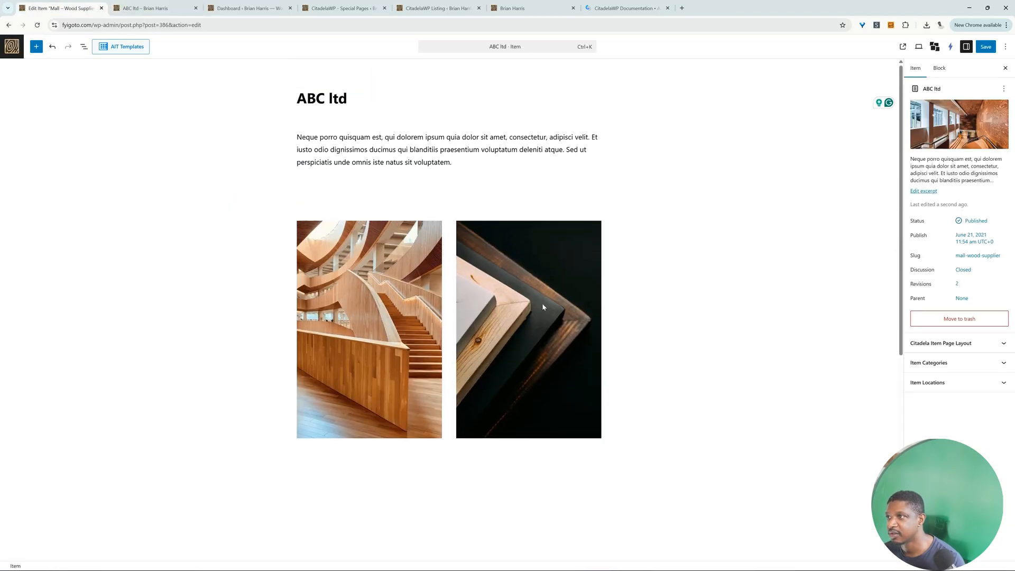
left_click(542, 303)
left_click(84, 46)
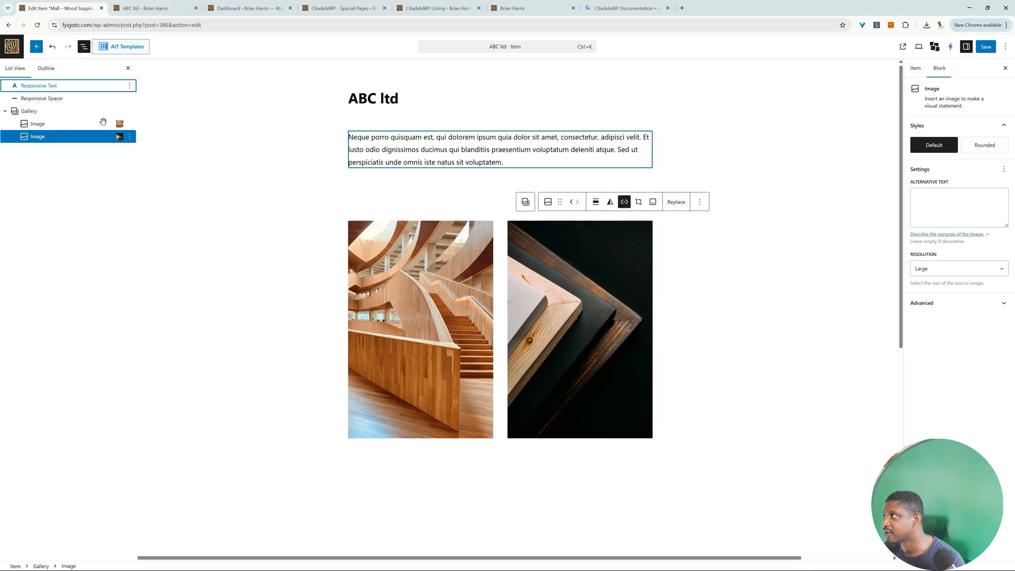
left_click(45, 114)
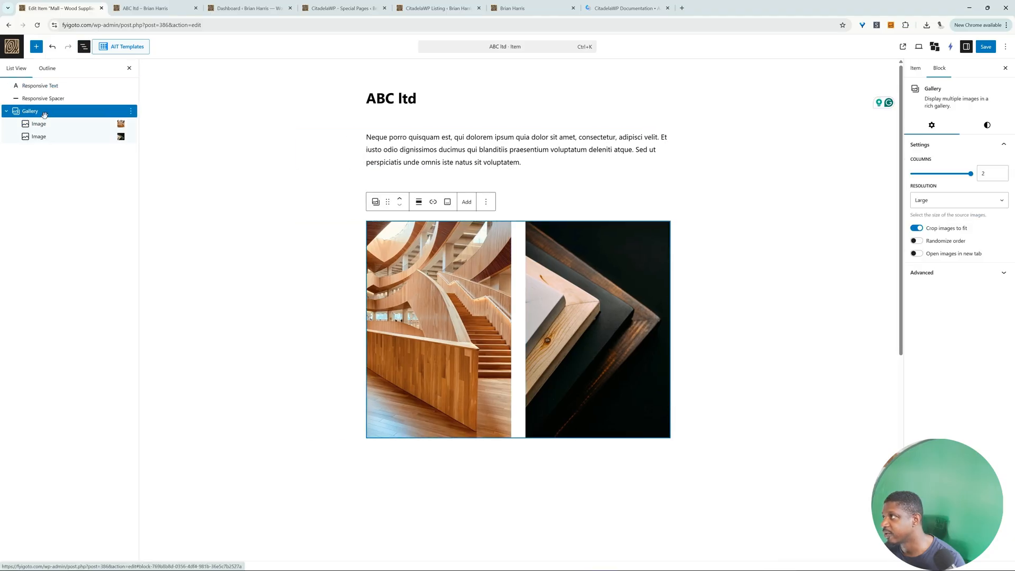
key("Delete")
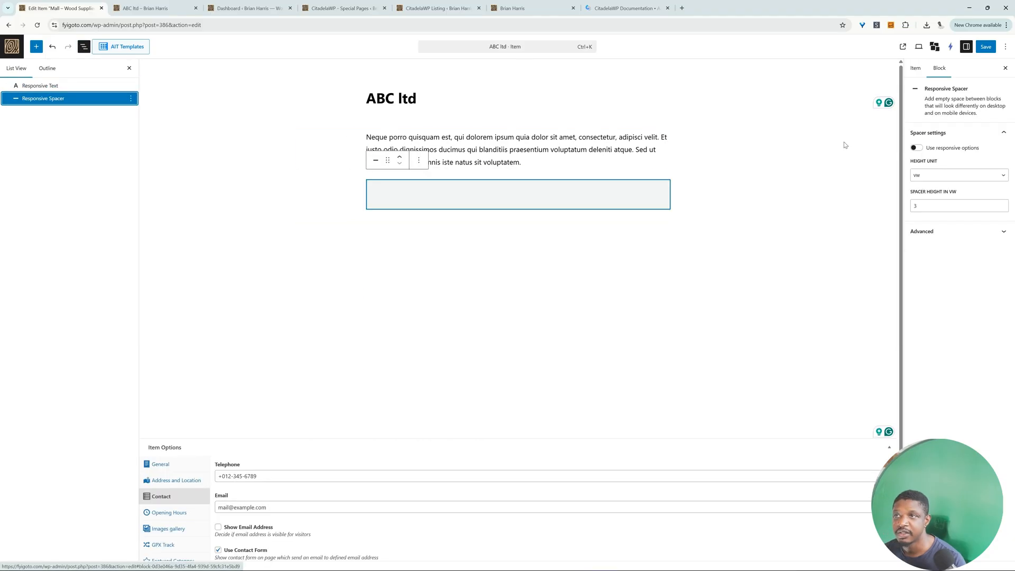
Step: Replace the ABC ltd item's featured image with a laptop website photo found by searching Instant Images for "webs", and save the item
left_click(1006, 71)
left_click(967, 46)
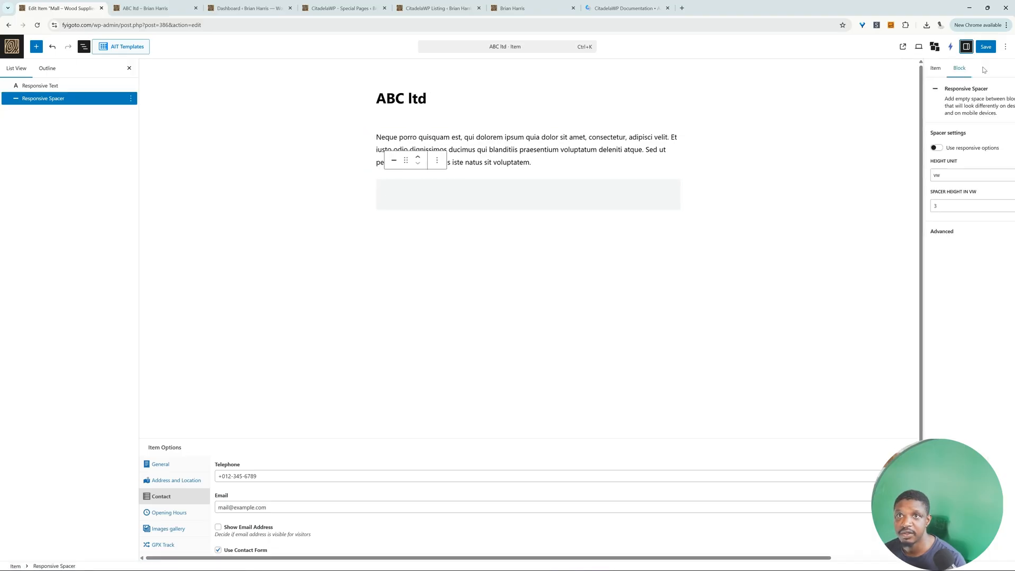
left_click(922, 72)
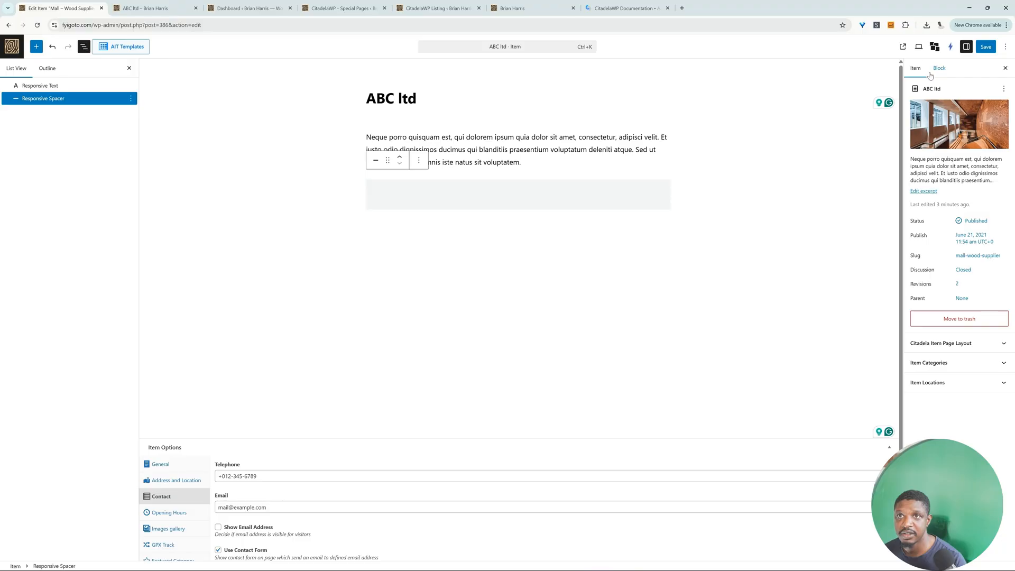
mouse_move(973, 135)
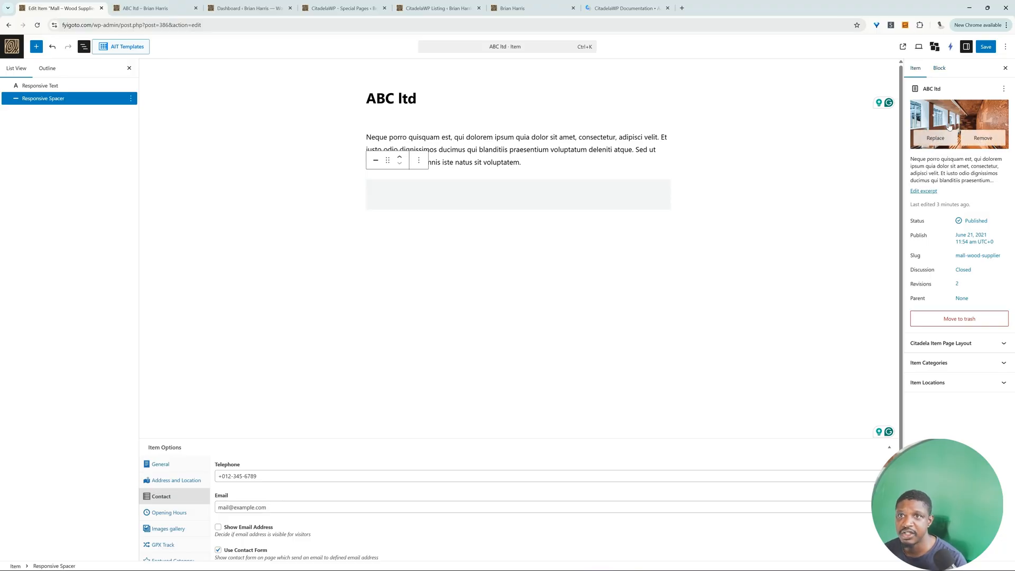
left_click(940, 138)
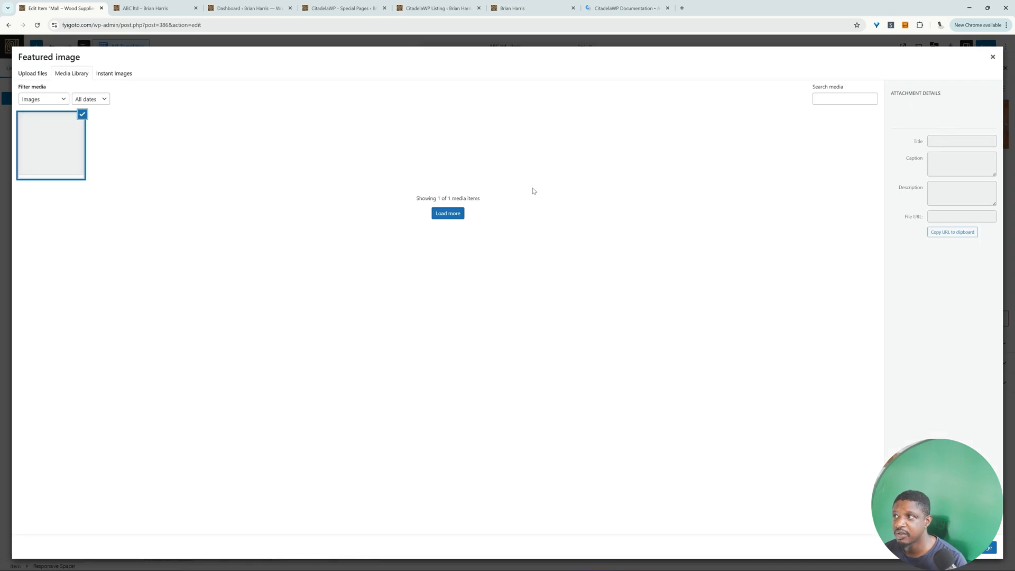
left_click(114, 73)
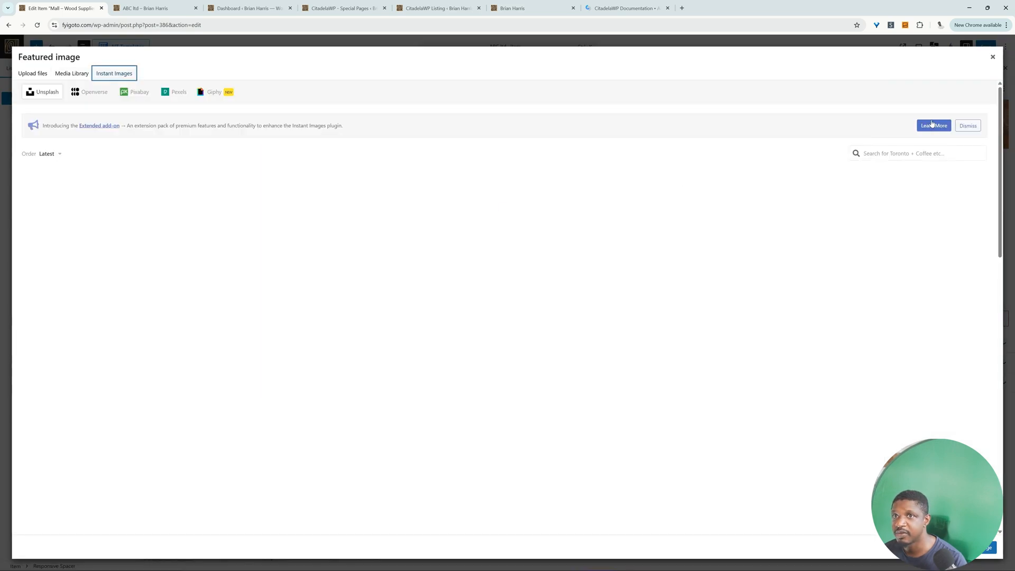
left_click(914, 152)
type("webs")
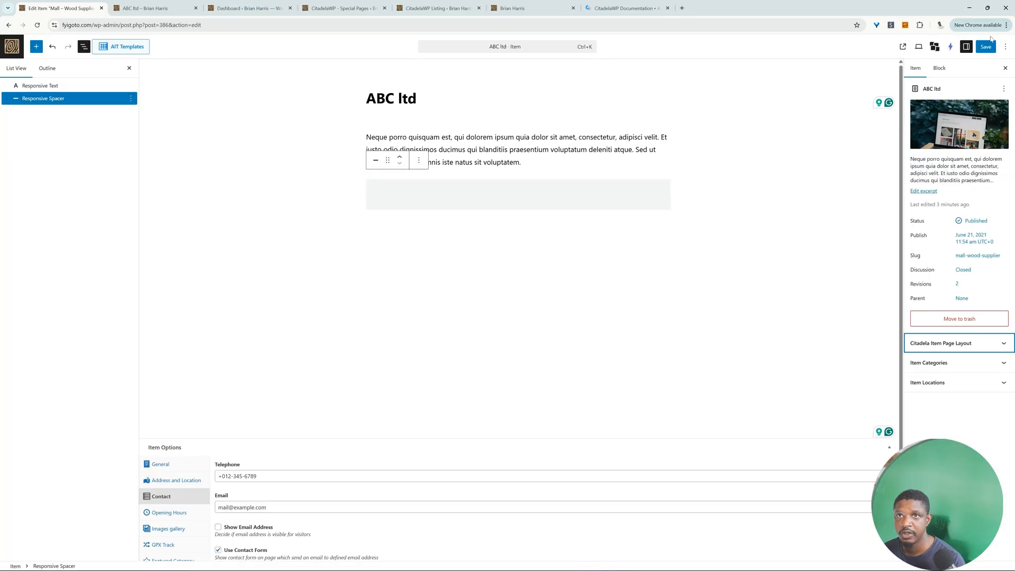
left_click(986, 47)
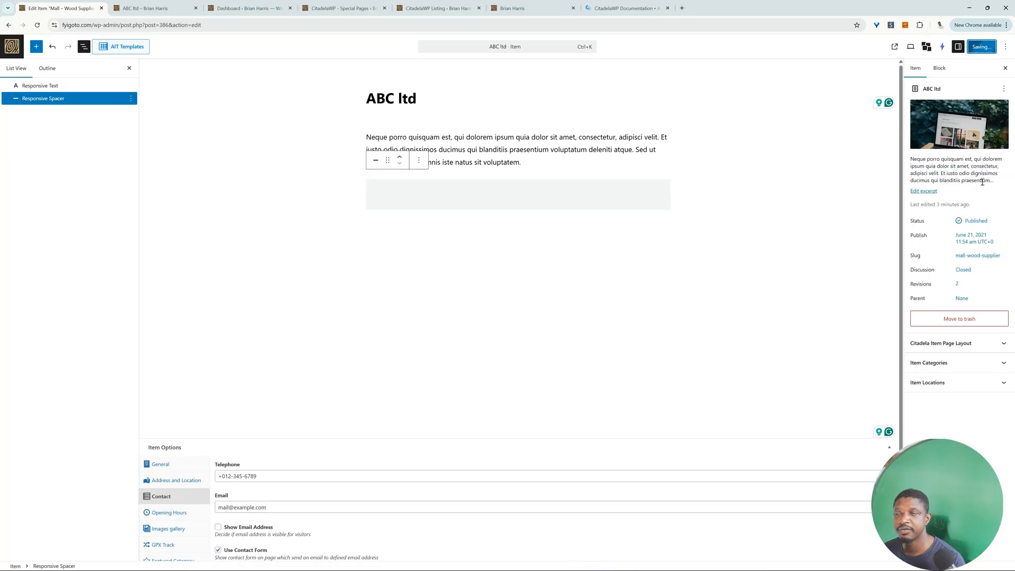
Step: View the published ABC ltd project page and examine its featured image, contact details, client fields and description
left_click(895, 47)
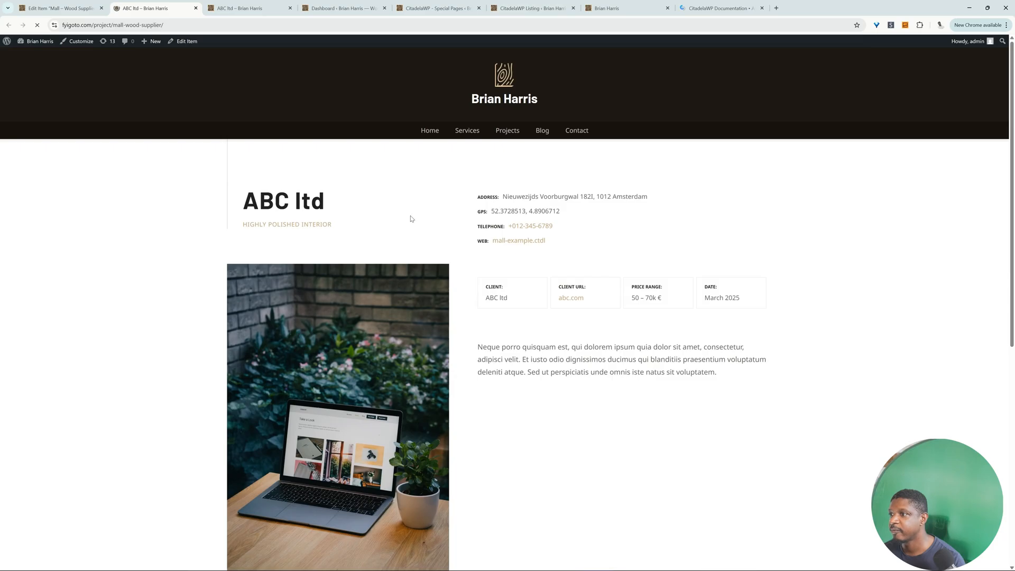
scroll(411, 219, "down", 1)
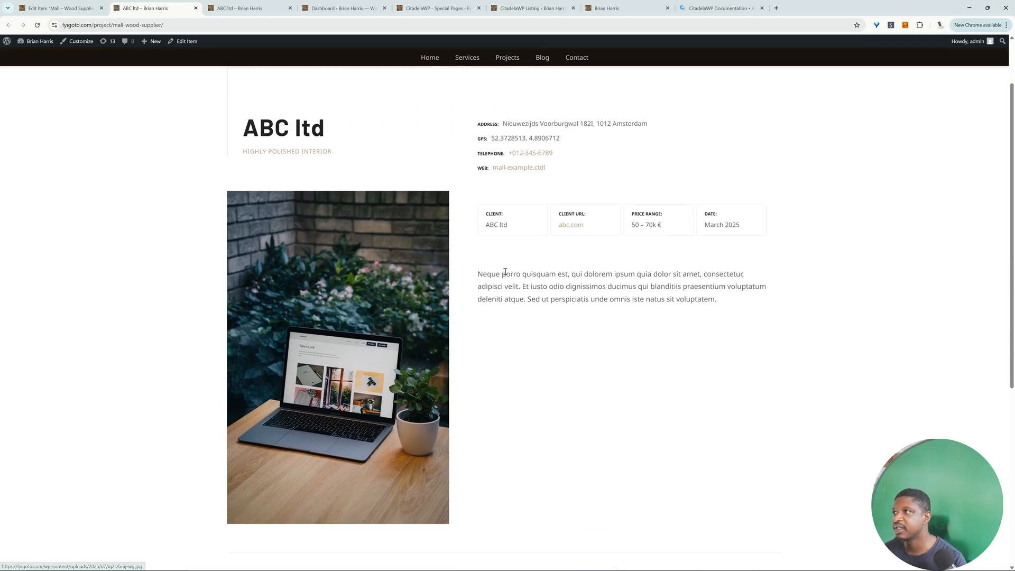
scroll(608, 244, "up", 1)
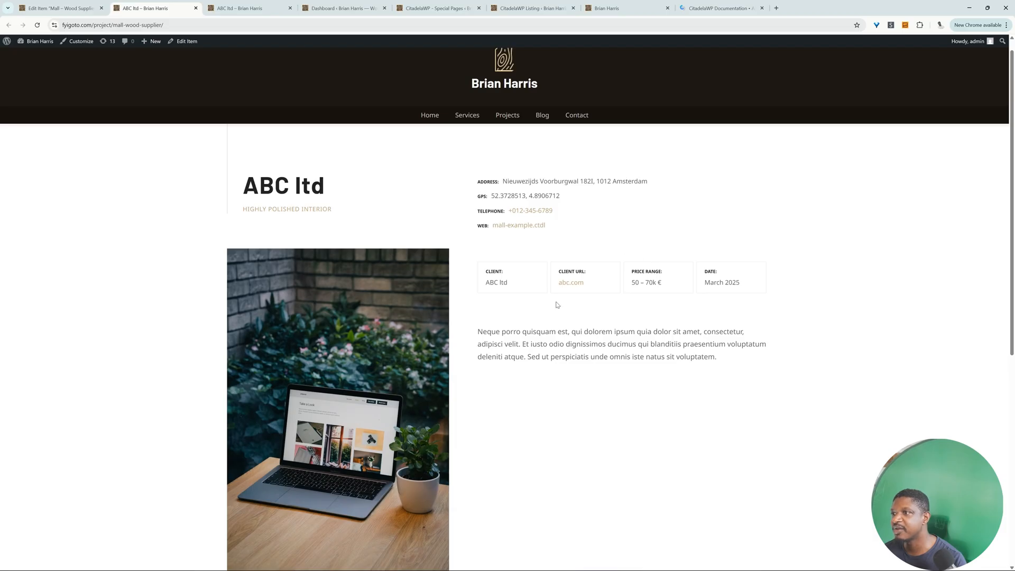
scroll(439, 342, "down", 1)
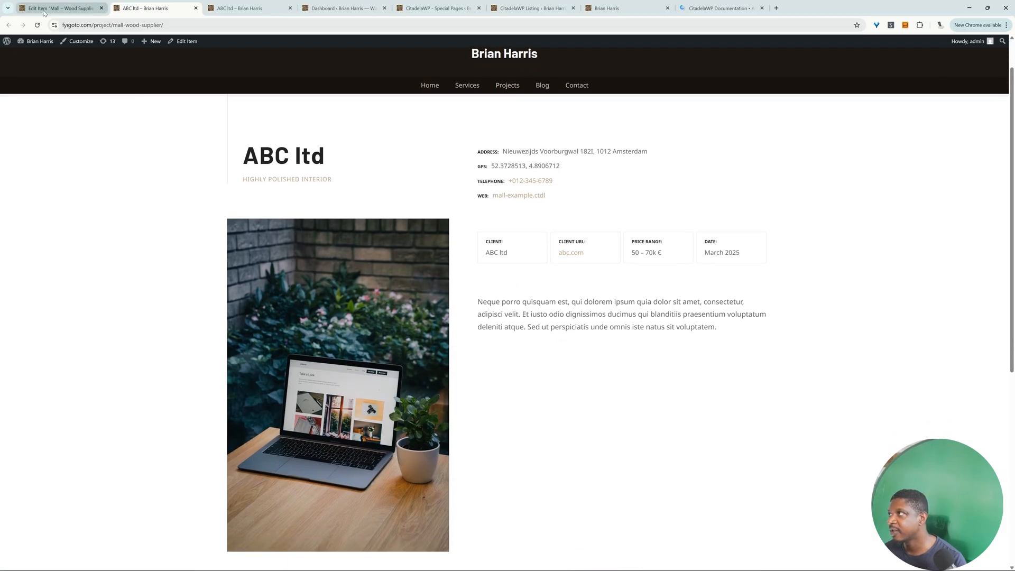
left_click(25, 4)
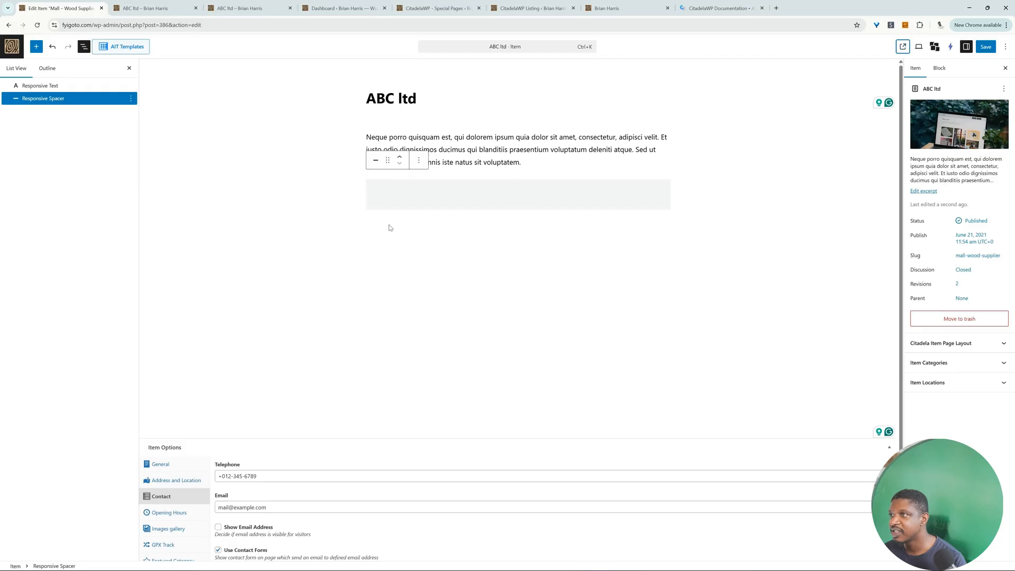
left_click(166, 12)
left_click_drag(513, 256, 486, 250)
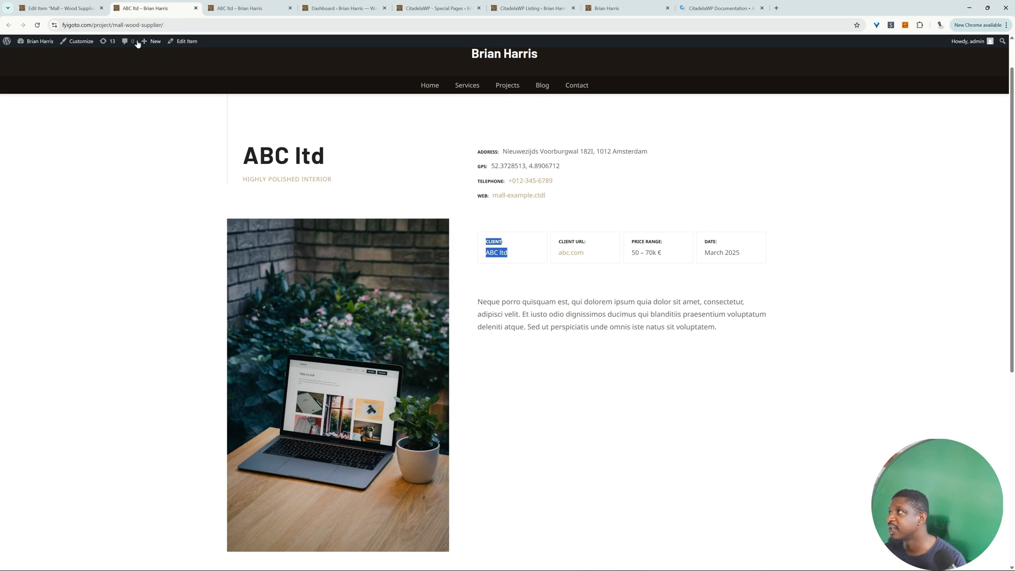
Step: Open the CitadelaWP Special Pages list from the site's dashboard and look through it for the item page layout
mouse_move(43, 50)
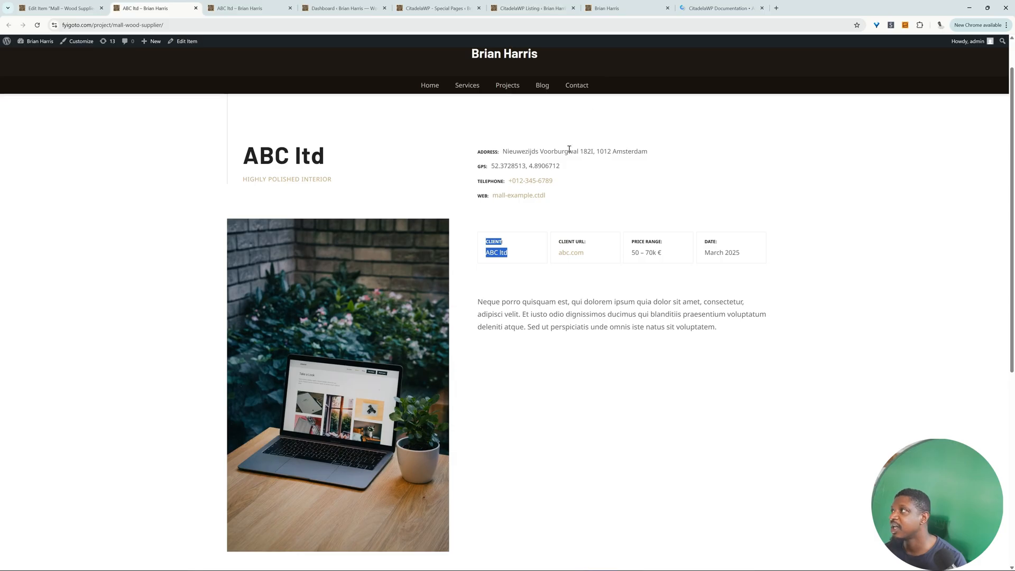
left_click(44, 55)
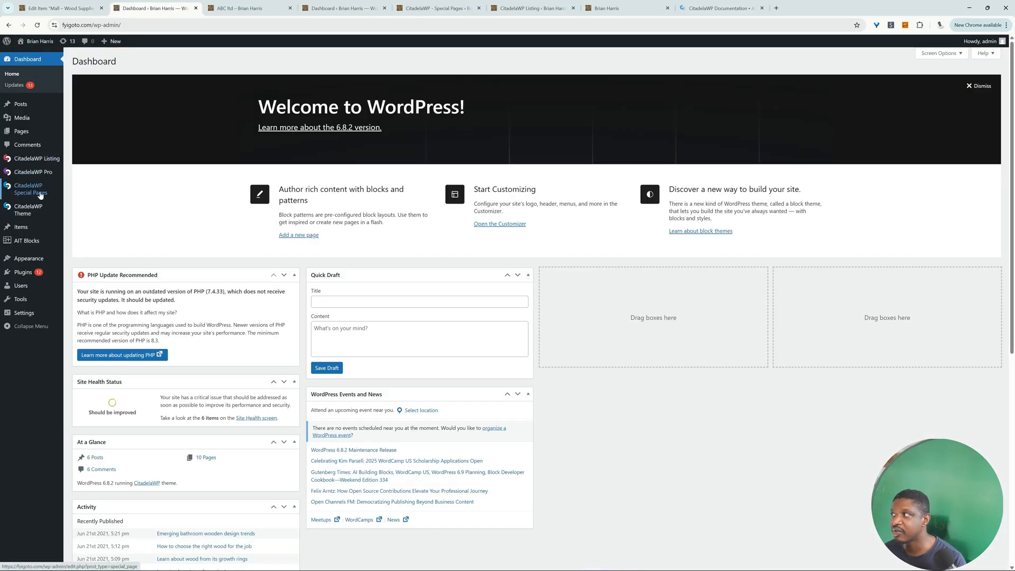
left_click(41, 195)
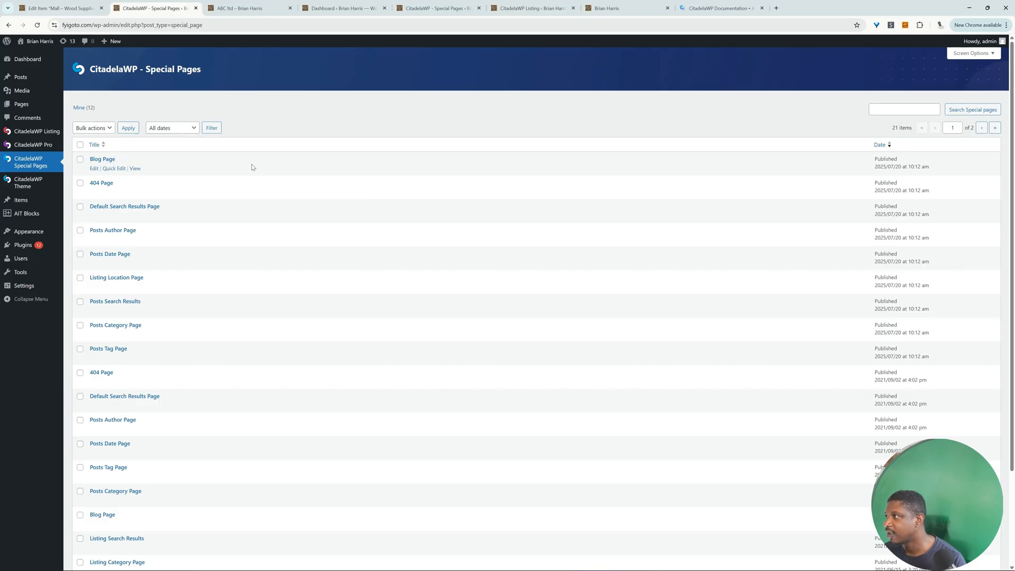
scroll(325, 256, "down", 2)
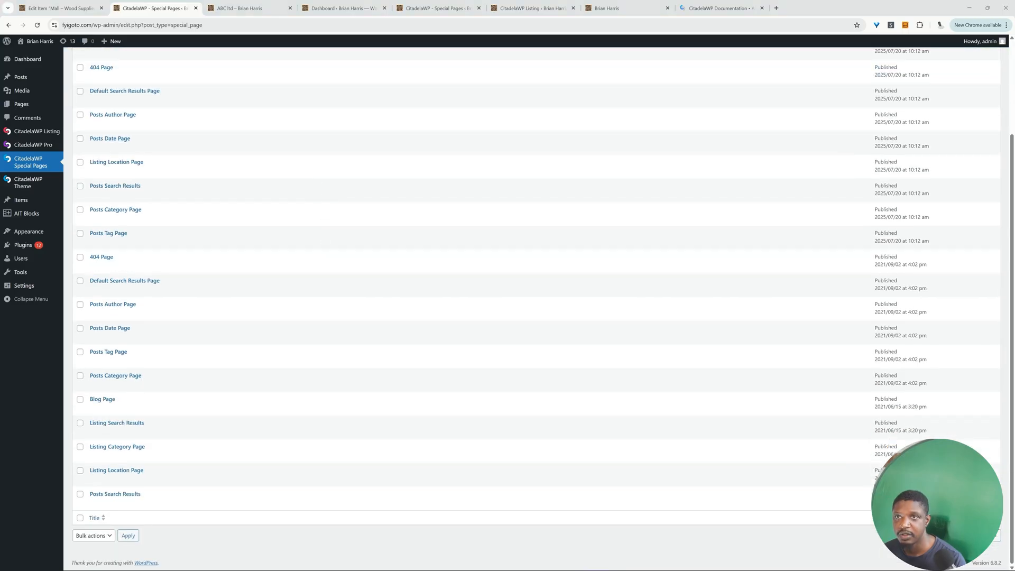
scroll(996, 131, "up", 2)
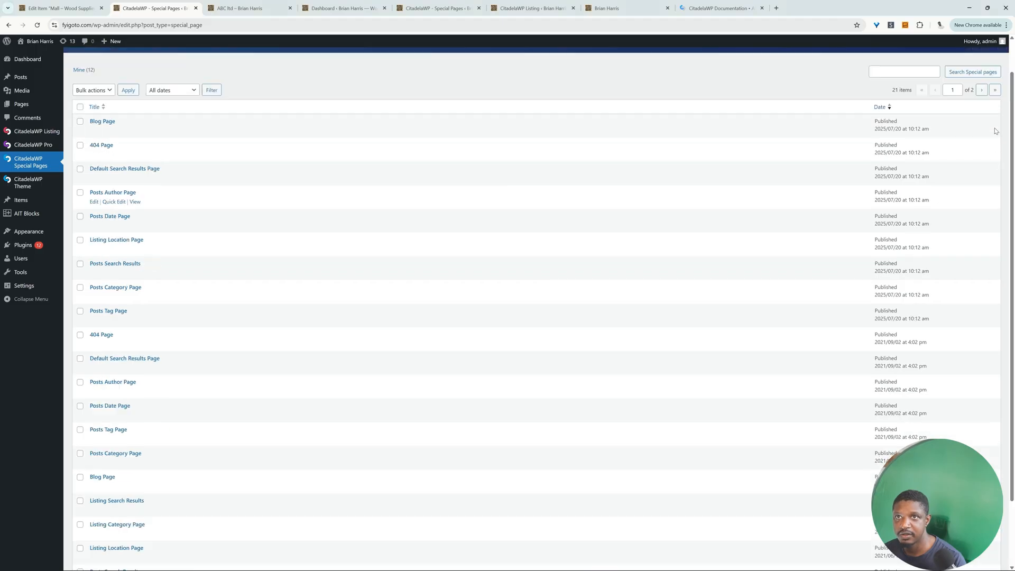
Step: Set the Special Pages list to 200 items per page and open the Item Detail Page for editing
scroll(968, 100, "up", 1)
left_click(968, 54)
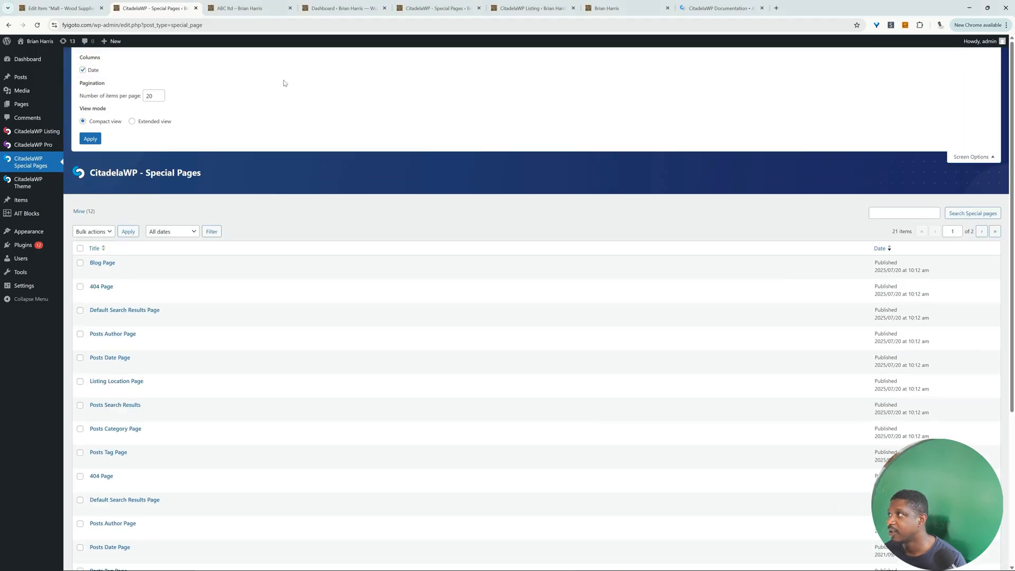
left_click(158, 97)
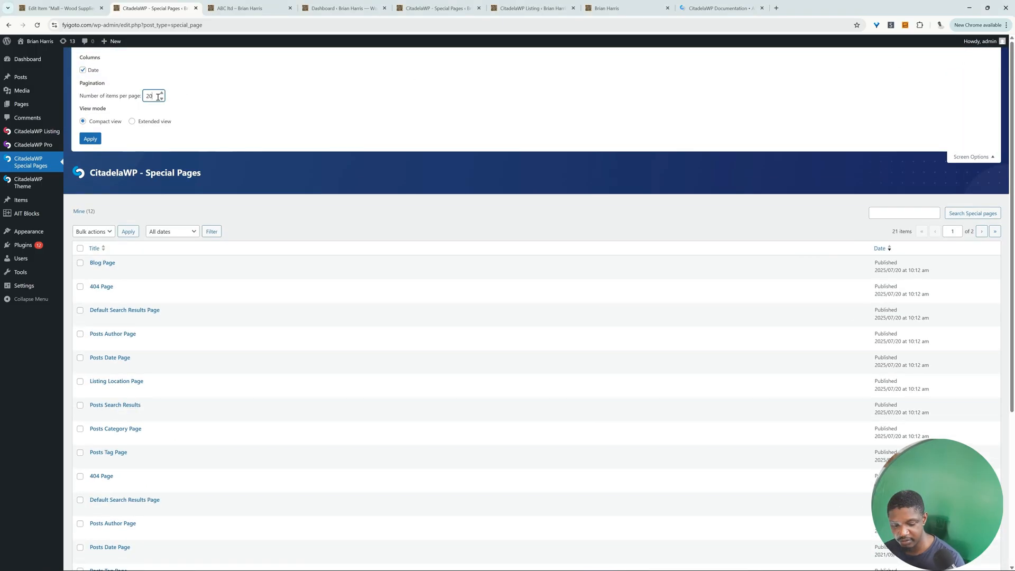
type("0")
left_click(90, 138)
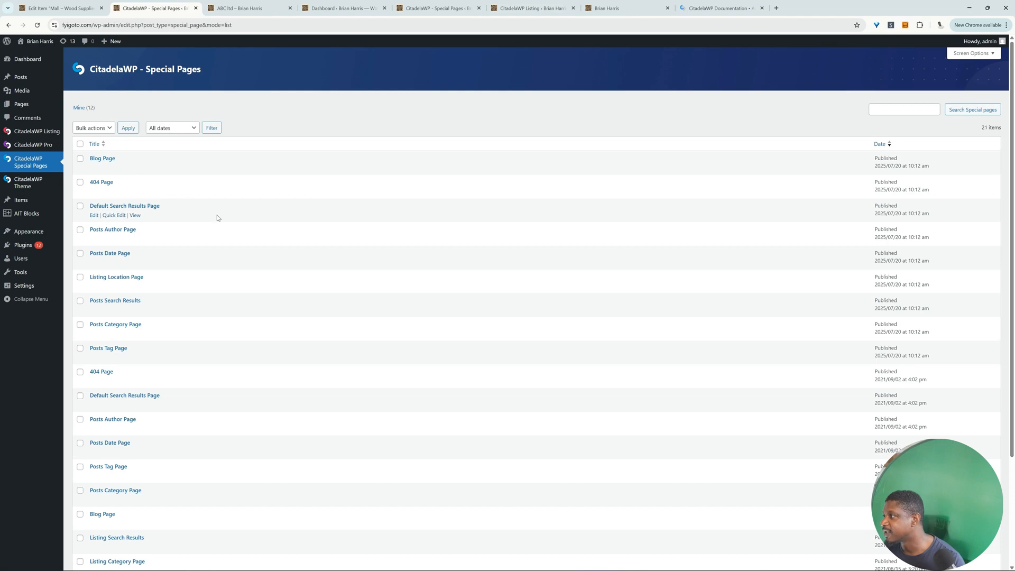
scroll(217, 220, "down", 3)
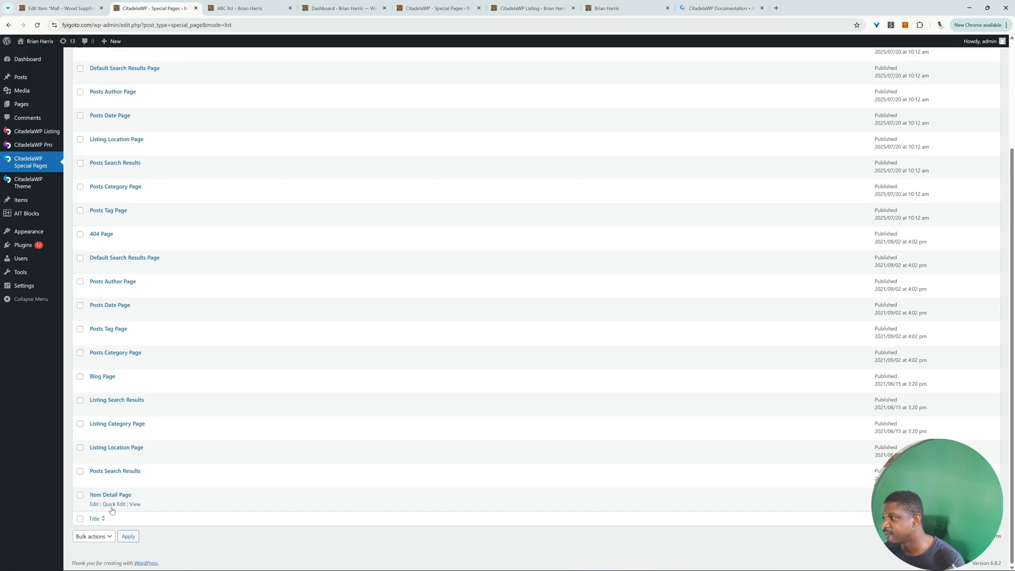
left_click(94, 505)
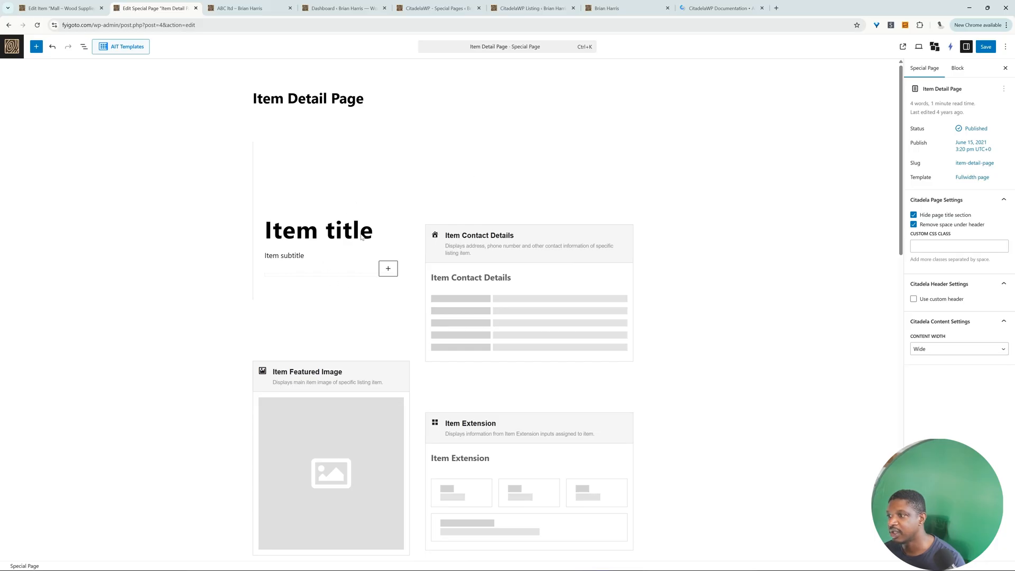
Step: Compare the Item Detail Page layout with the published ABC ltd page, examining the contact details, featured image, extension, content and contact form blocks
left_click(244, 10)
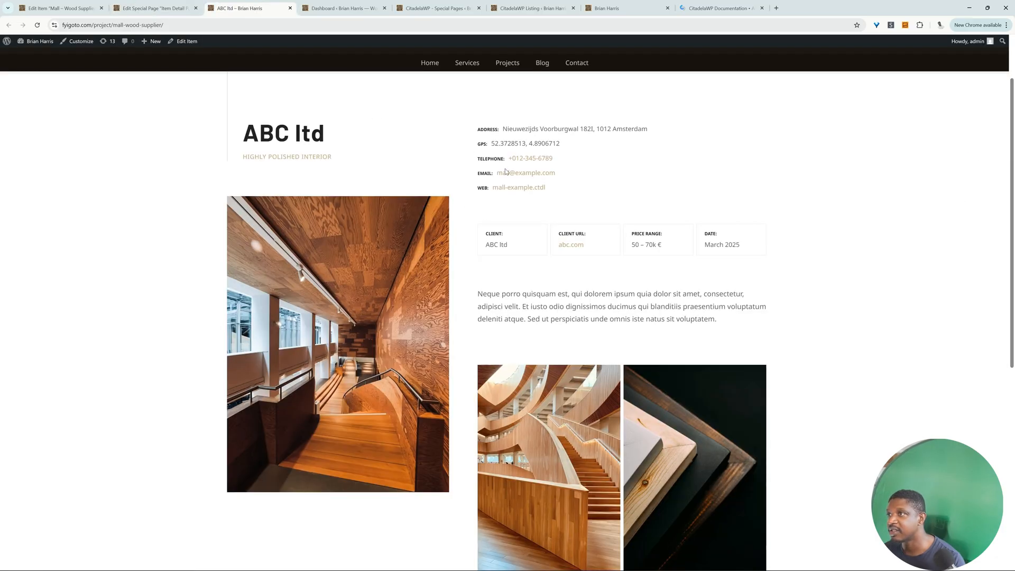
left_click(153, 8)
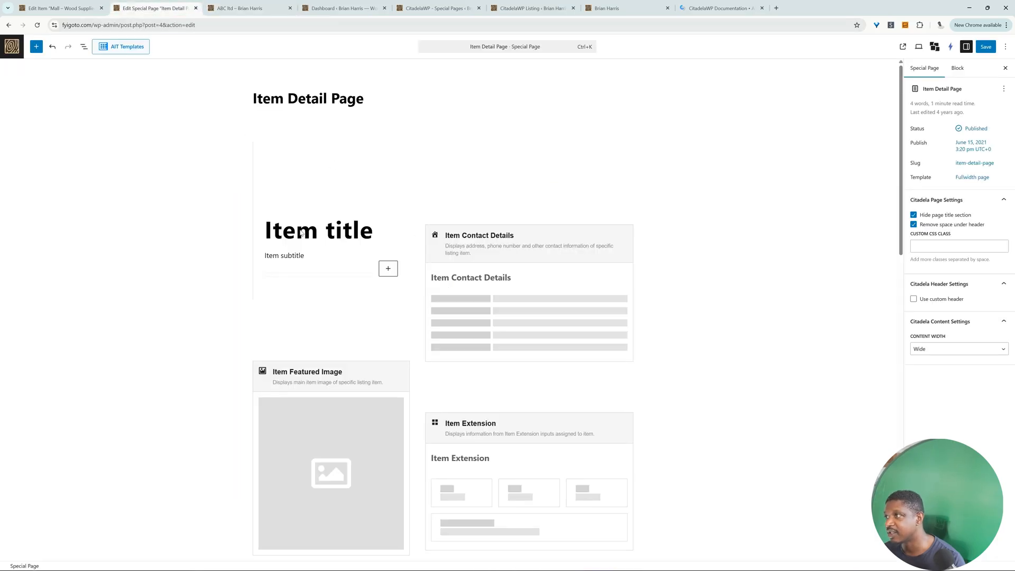
left_click(487, 298)
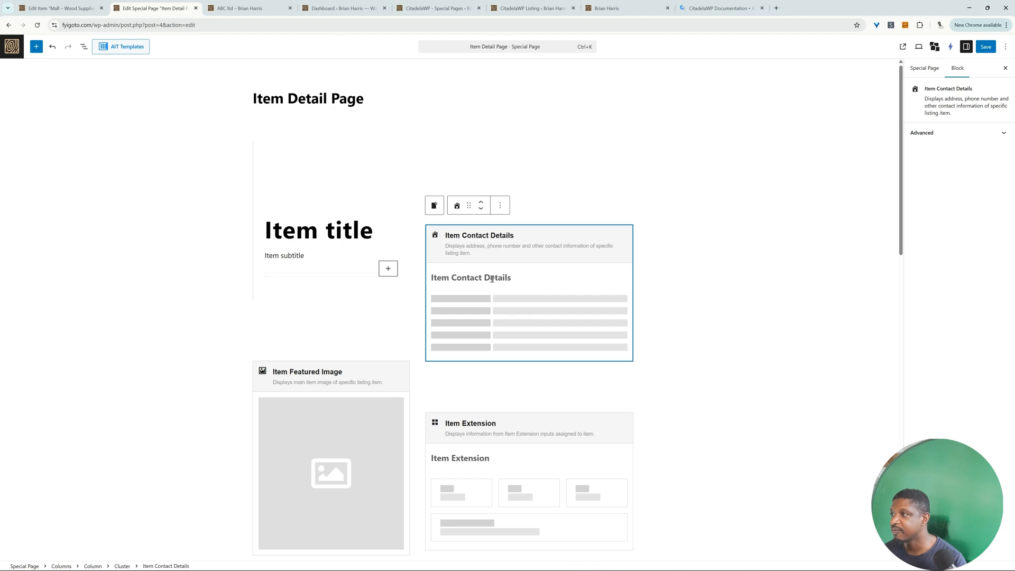
scroll(350, 353, "down", 2)
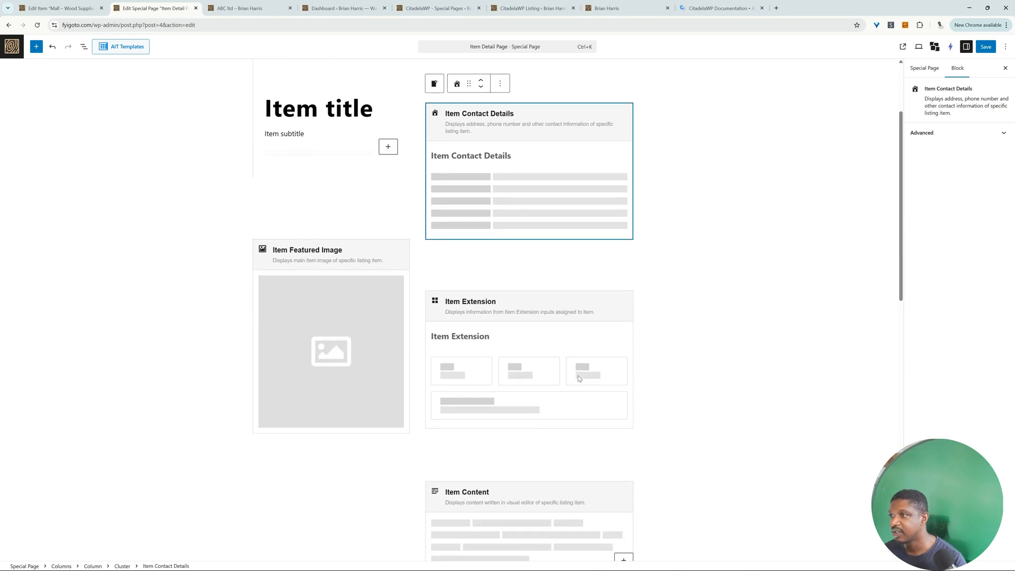
scroll(531, 356, "down", 5)
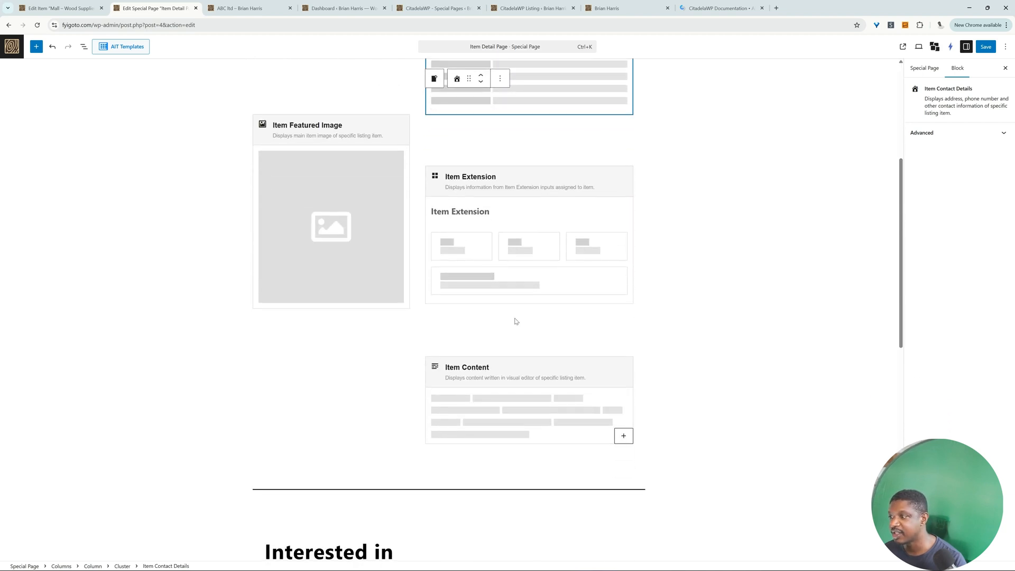
scroll(531, 344, "down", 3)
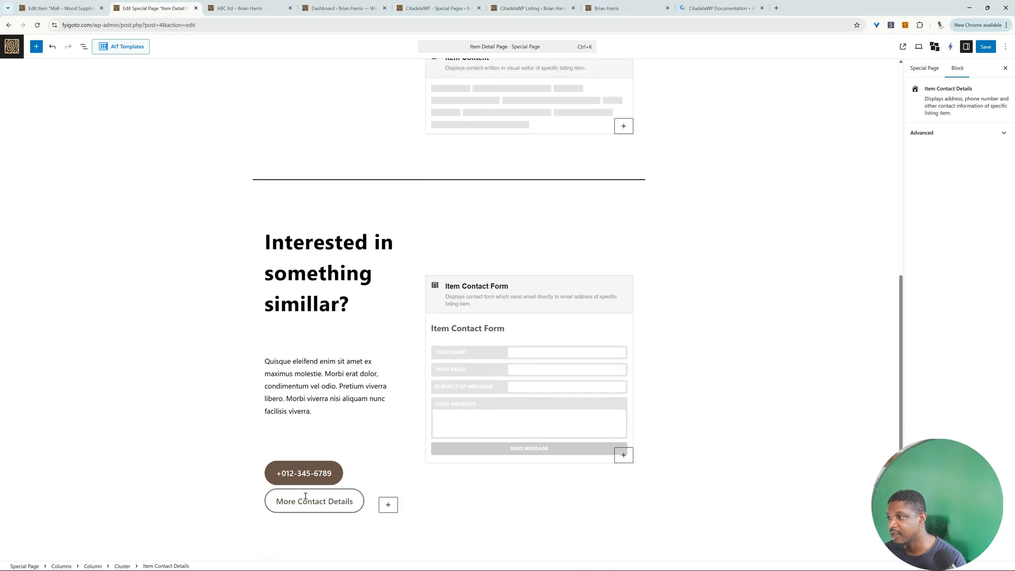
left_click(521, 399)
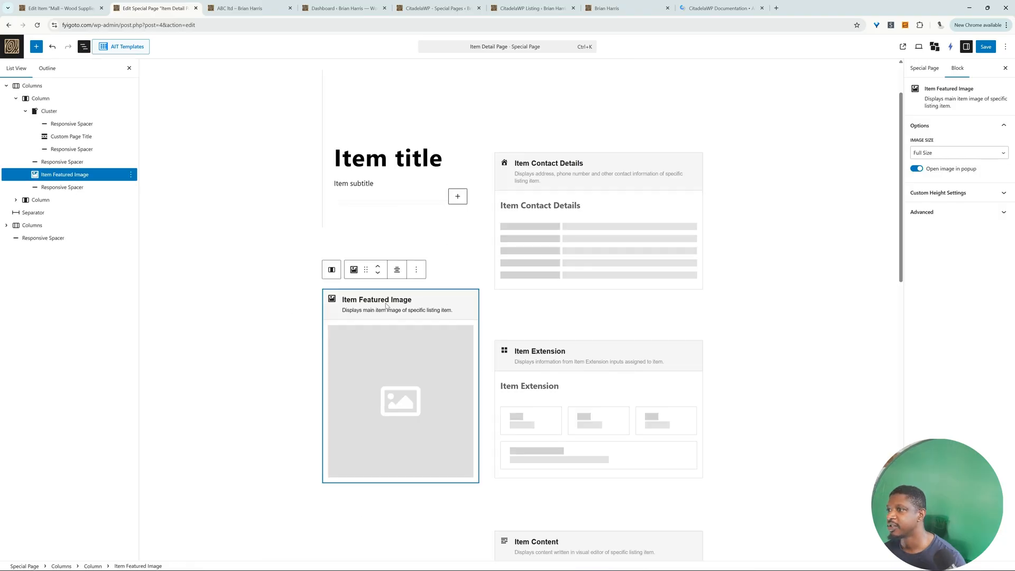
Step: Move the Item Featured Image block below Item Contact Details with CitadelaWP Service Block image size, save, and check the reloaded ABC ltd page
left_click_drag(386, 305, 556, 312)
left_click(987, 46)
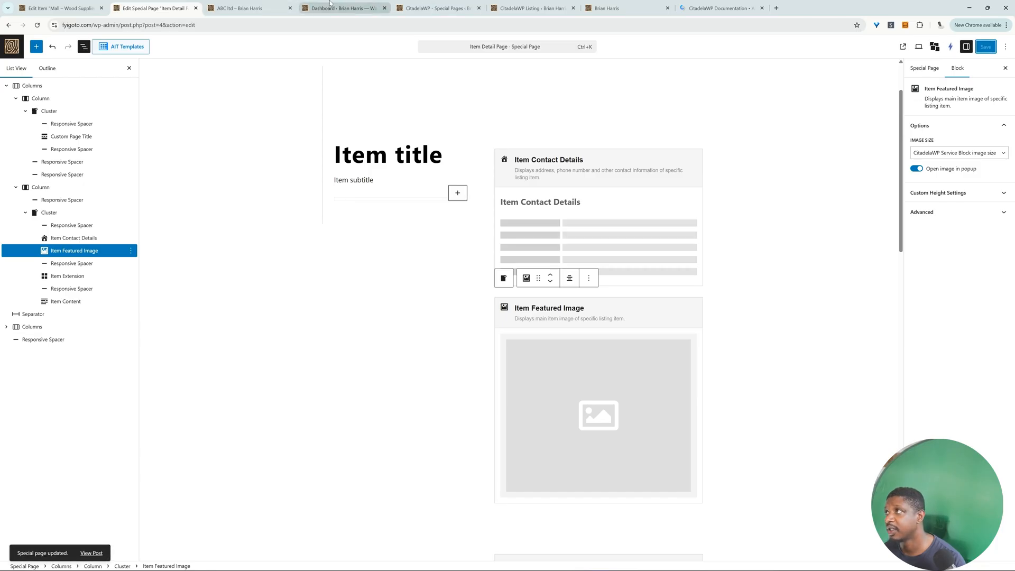
left_click(254, 9)
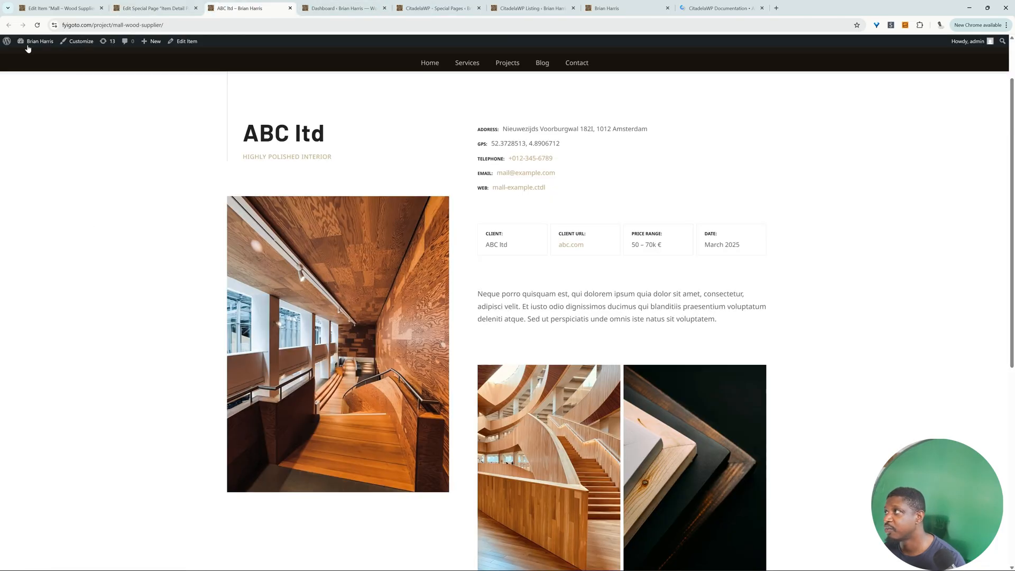
left_click(37, 25)
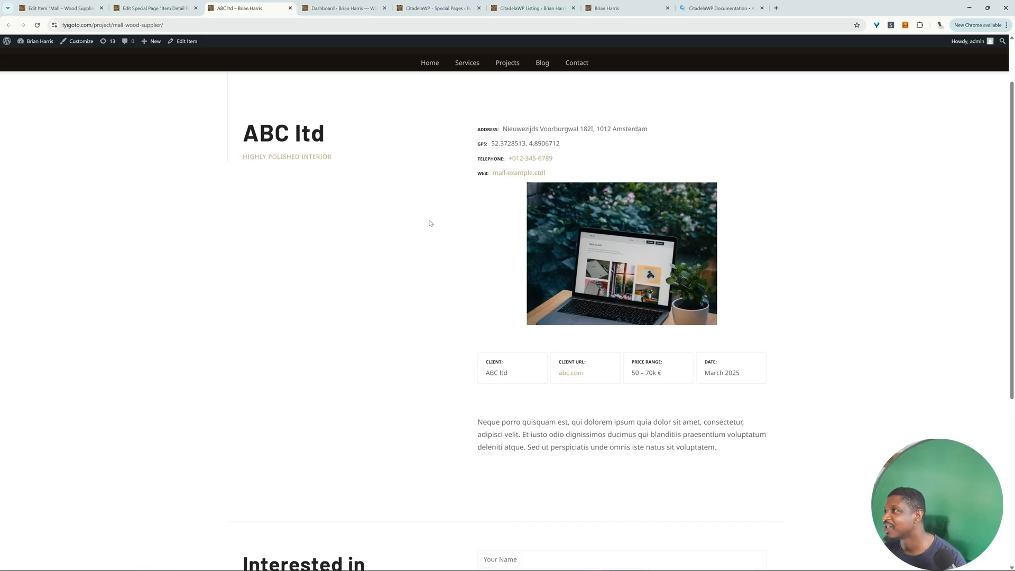
scroll(315, 207, "up", 2)
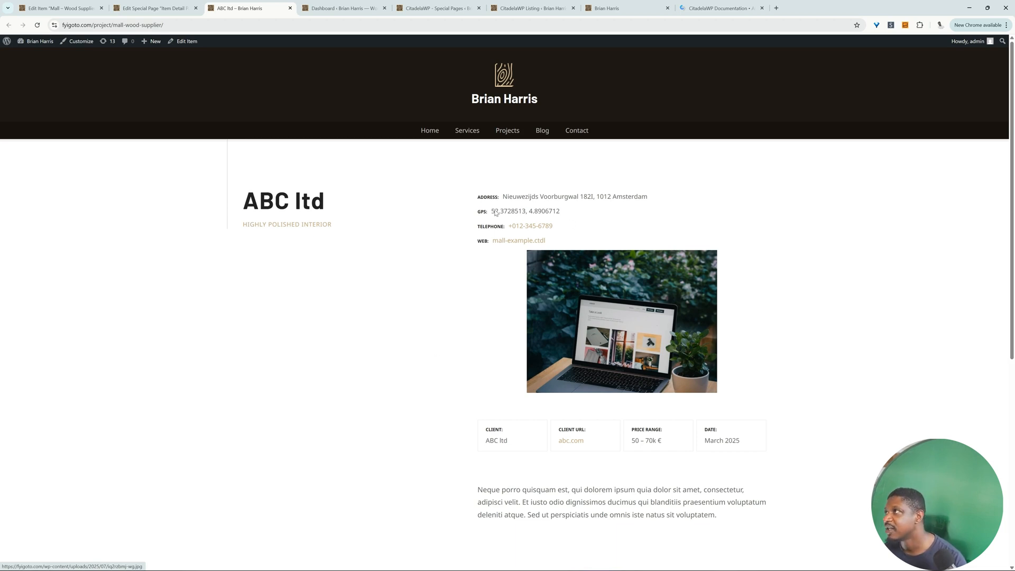
Step: Undo the Item Featured Image block's move on the Item Detail Page, save the layout and reload the ABC ltd page
left_click(154, 7)
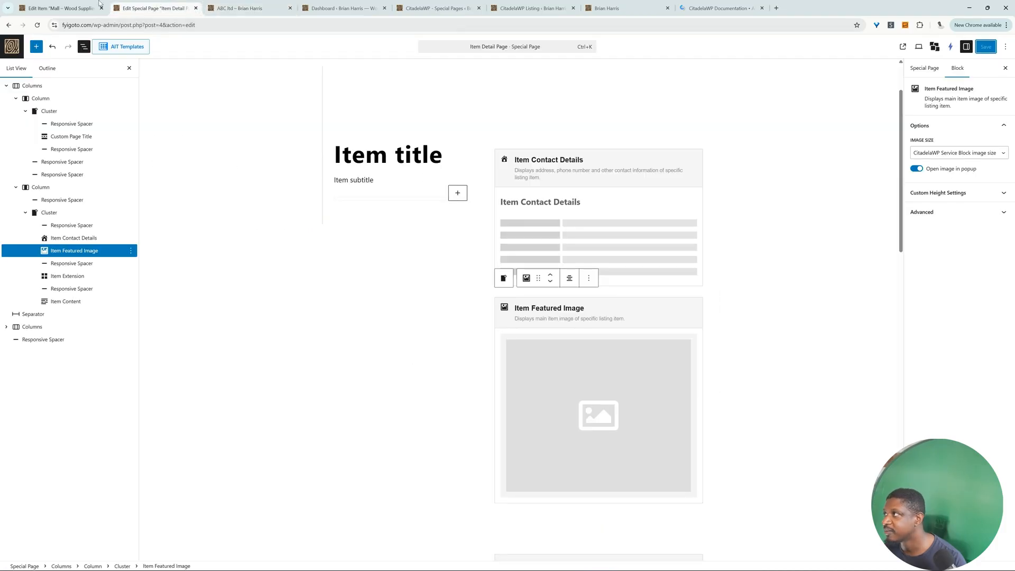
left_click(52, 48)
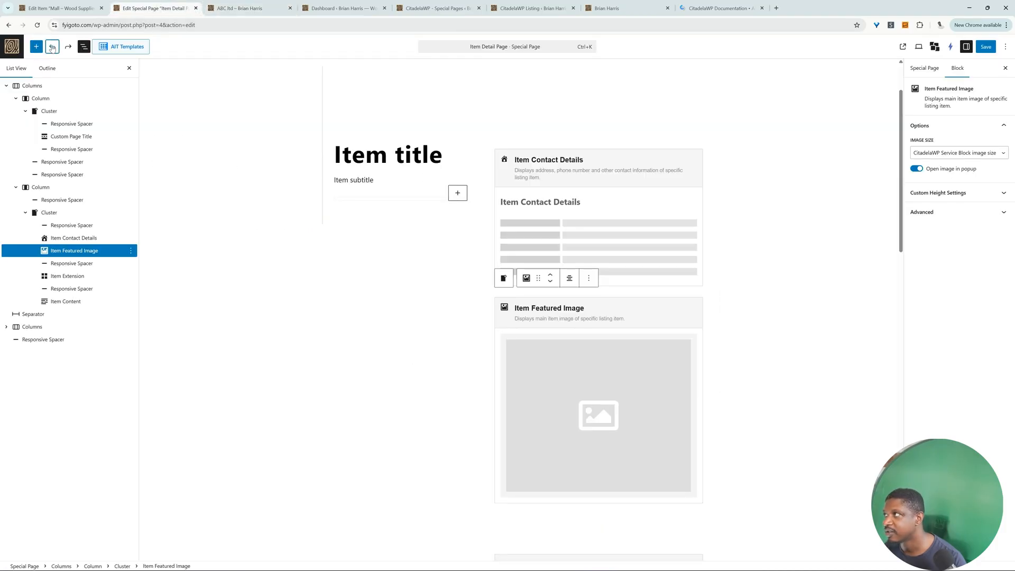
left_click(52, 48)
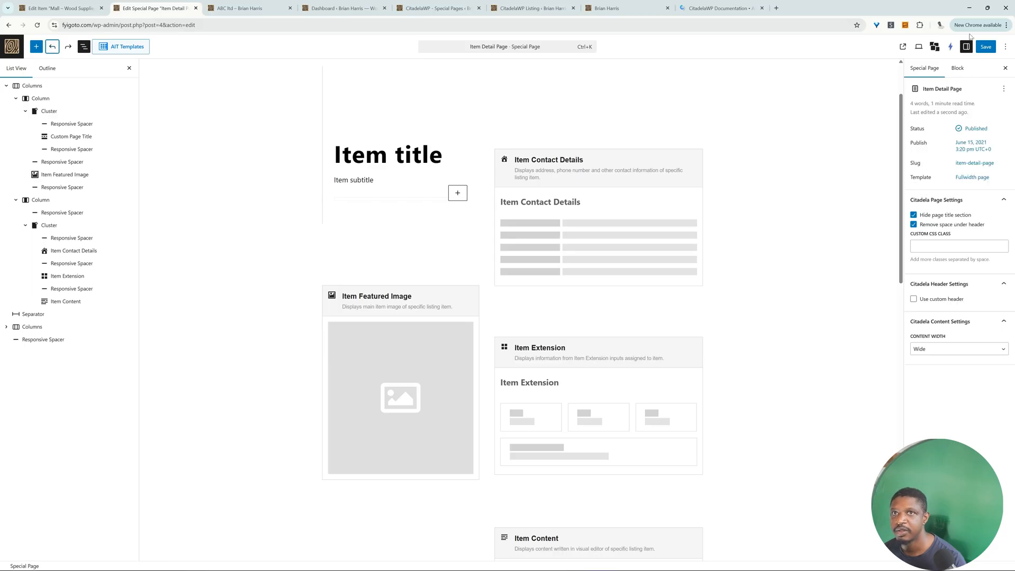
left_click(986, 47)
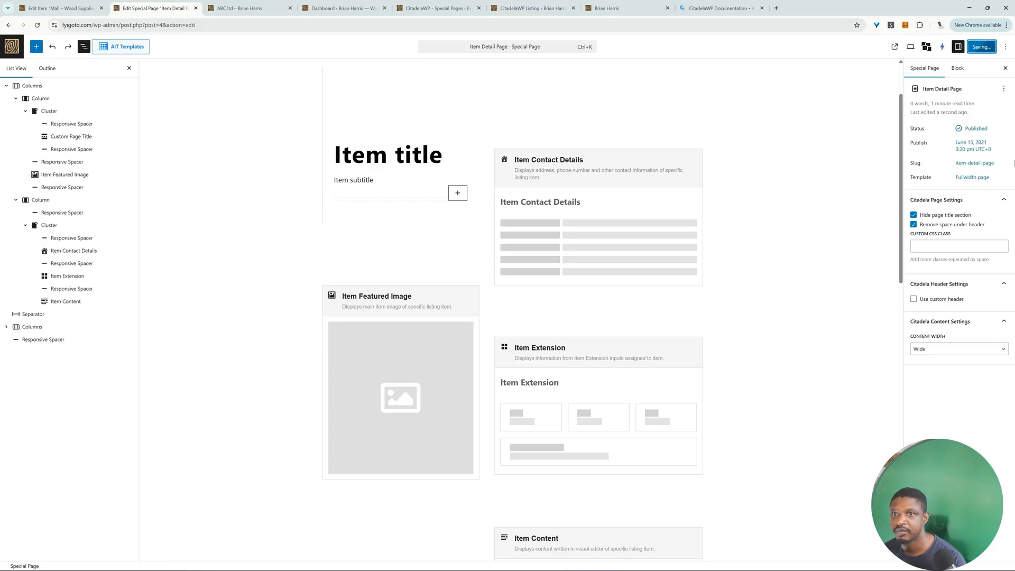
left_click(240, 8)
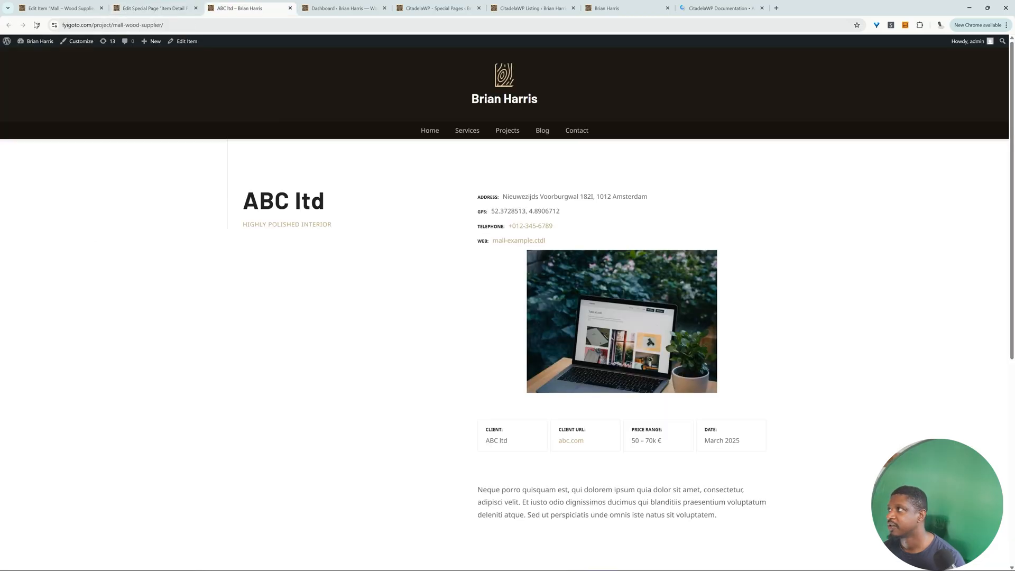
left_click(37, 24)
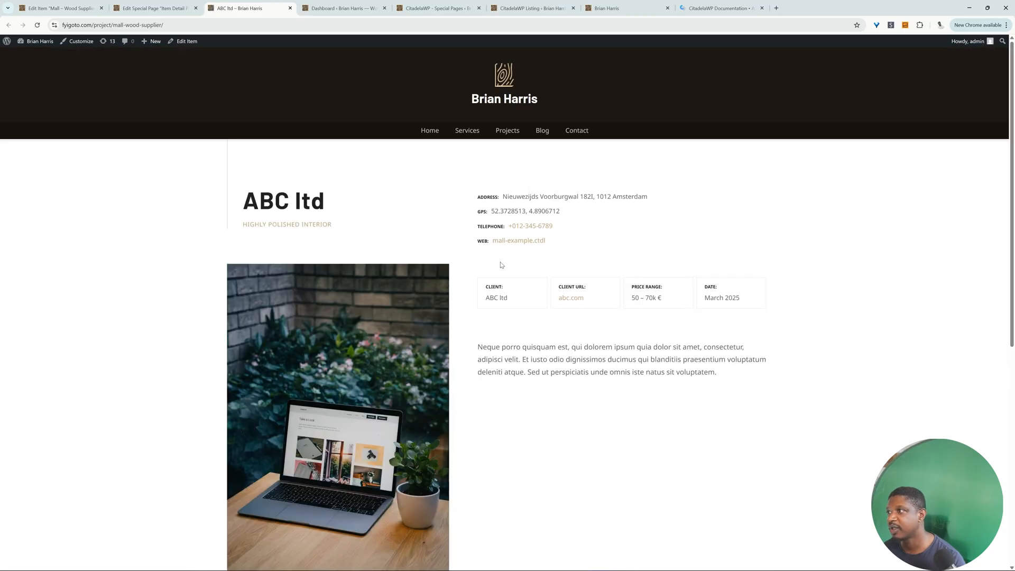
Step: Compare the "project" part of the ABC ltd page's URL with the item detail page slug in the CitadelaWP Listing Item Detail settings
left_click_drag(95, 26, 113, 25)
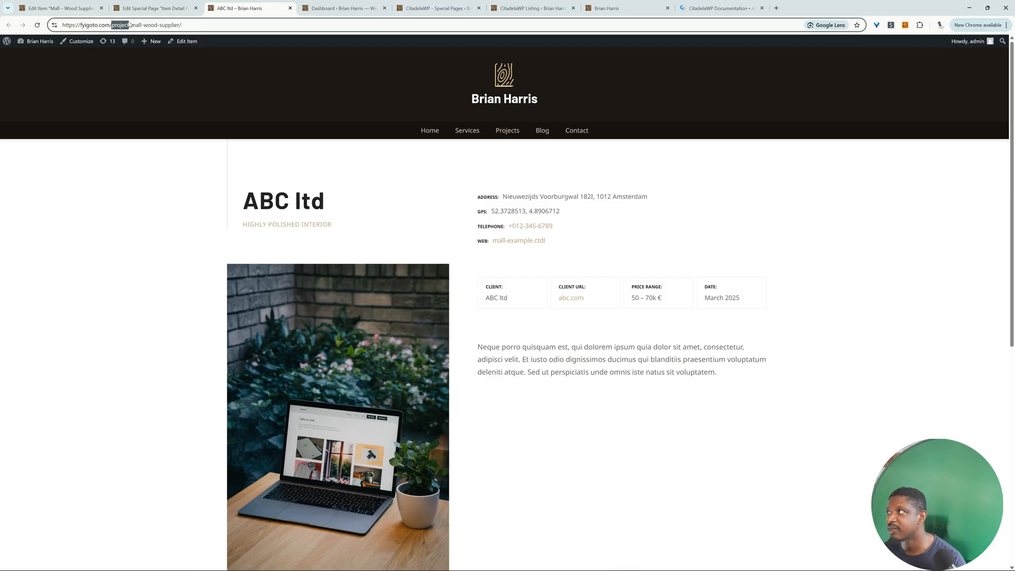
left_click(342, 9)
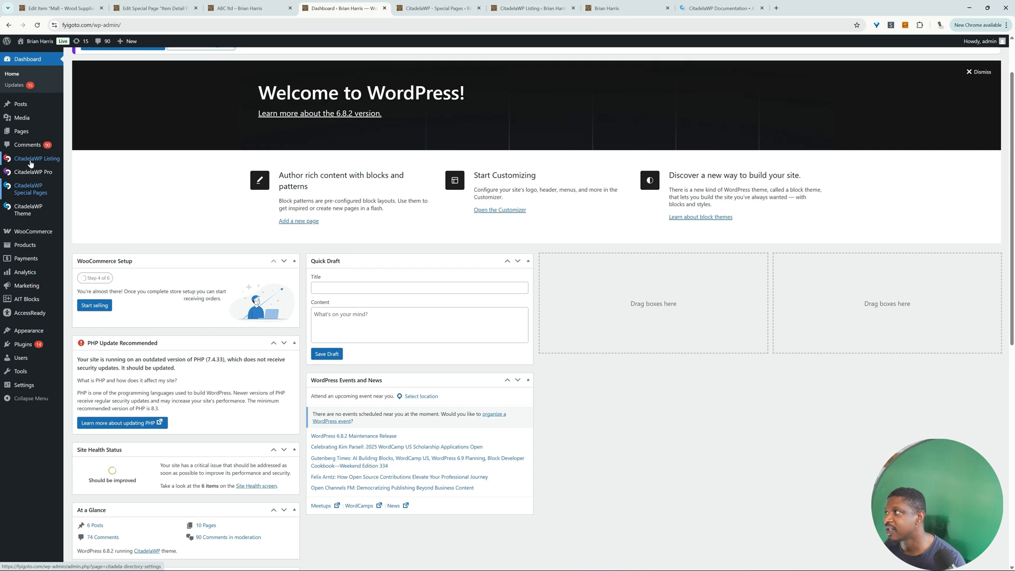
left_click(30, 161)
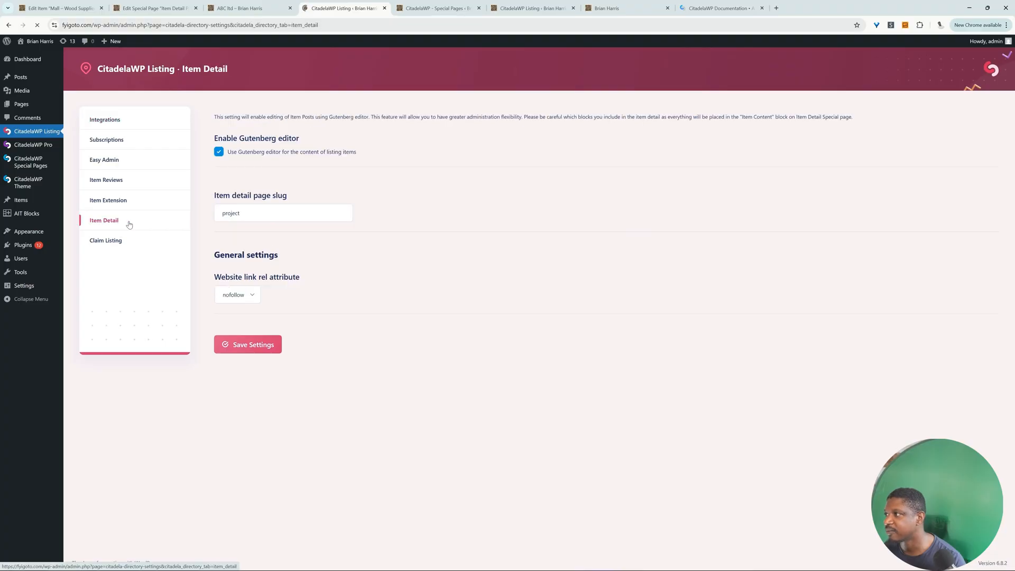
left_click_drag(249, 212, 204, 214)
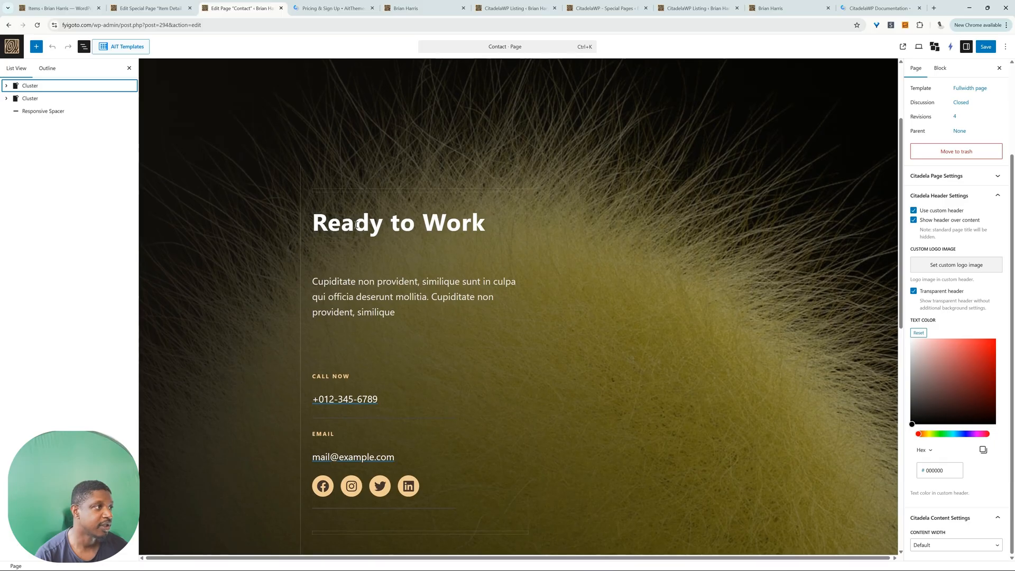
Step: Open the Contact page for editing and examine its "Ready to Work" heading, intro paragraph, "Call Now" label and phone number text blocks
left_click(356, 224)
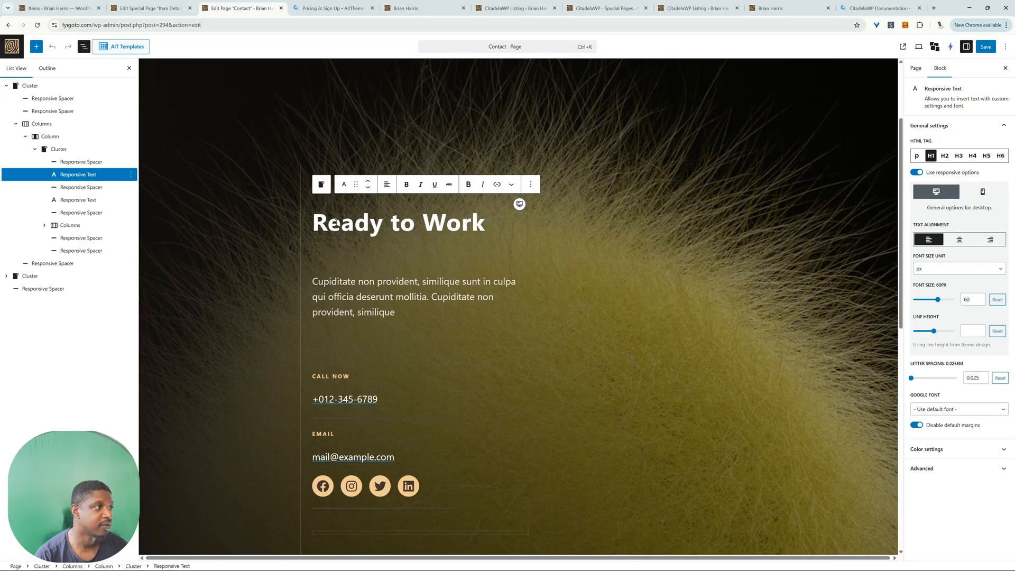
left_click_drag(316, 225, 485, 225)
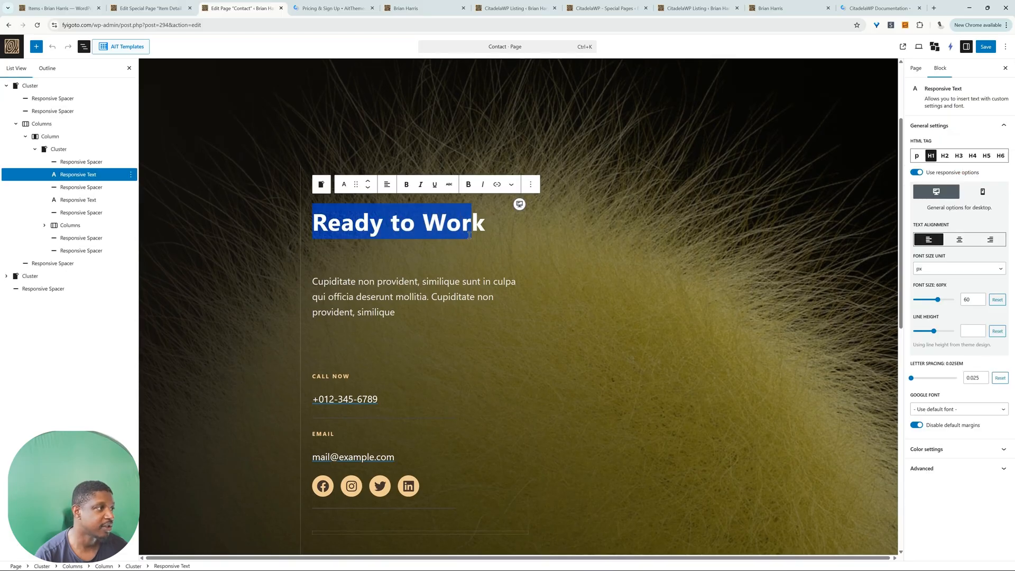
left_click(359, 297)
left_click_drag(317, 297, 414, 337)
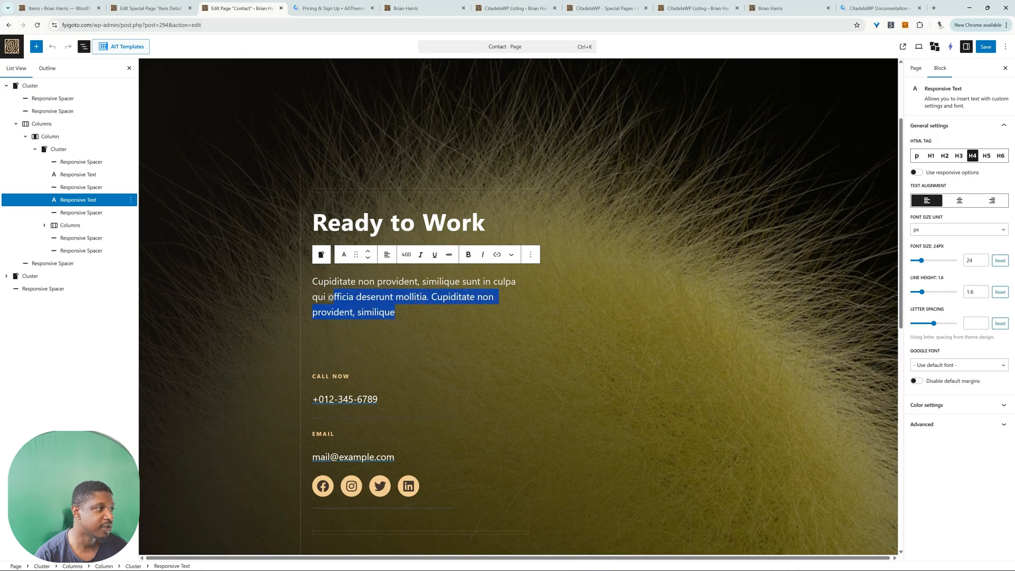
left_click(328, 377)
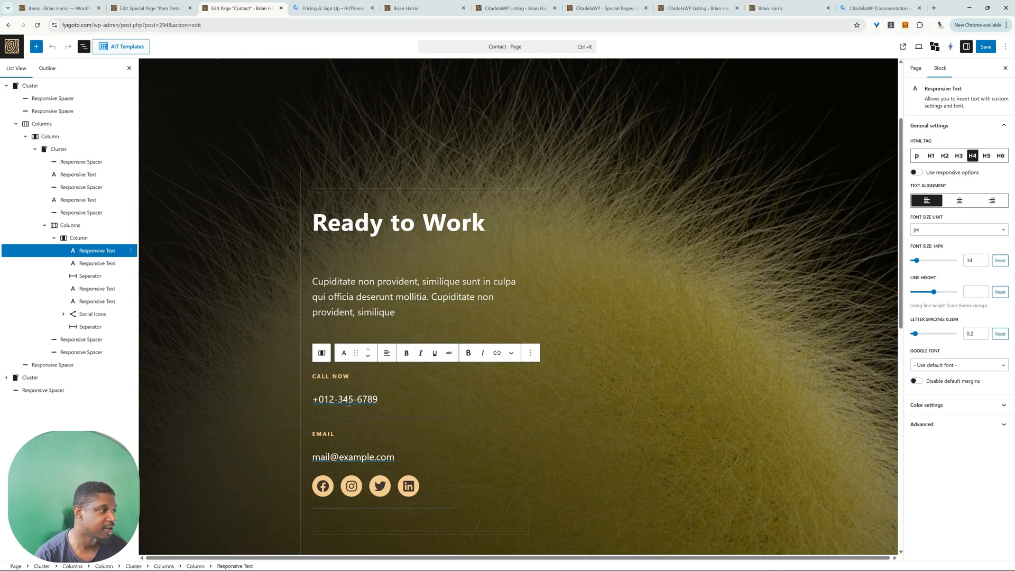
left_click(382, 401)
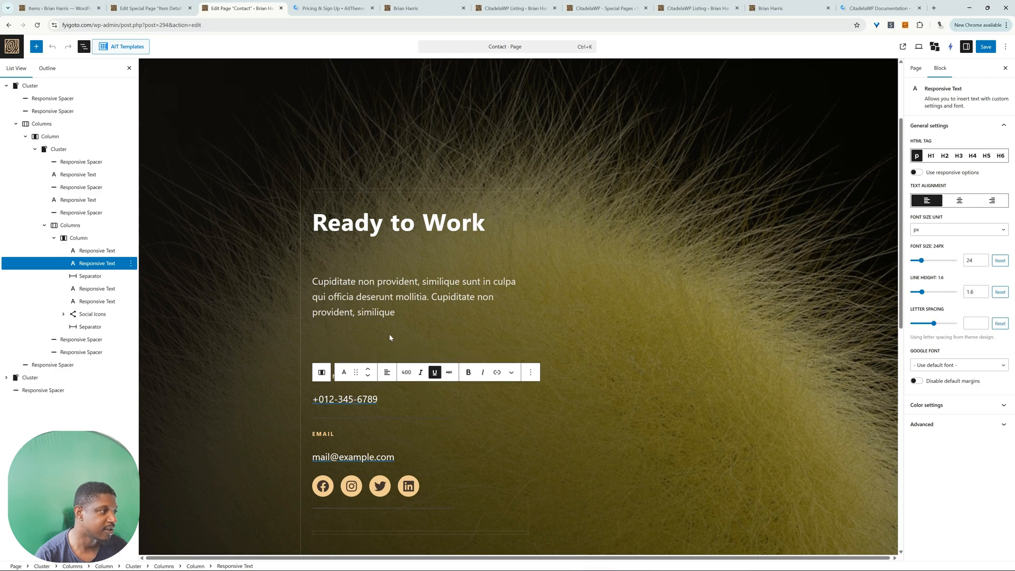
Step: Link the Contact page's "CALL NOW" text to a tel: link with the contact phone number
left_click_drag(351, 376, 312, 381)
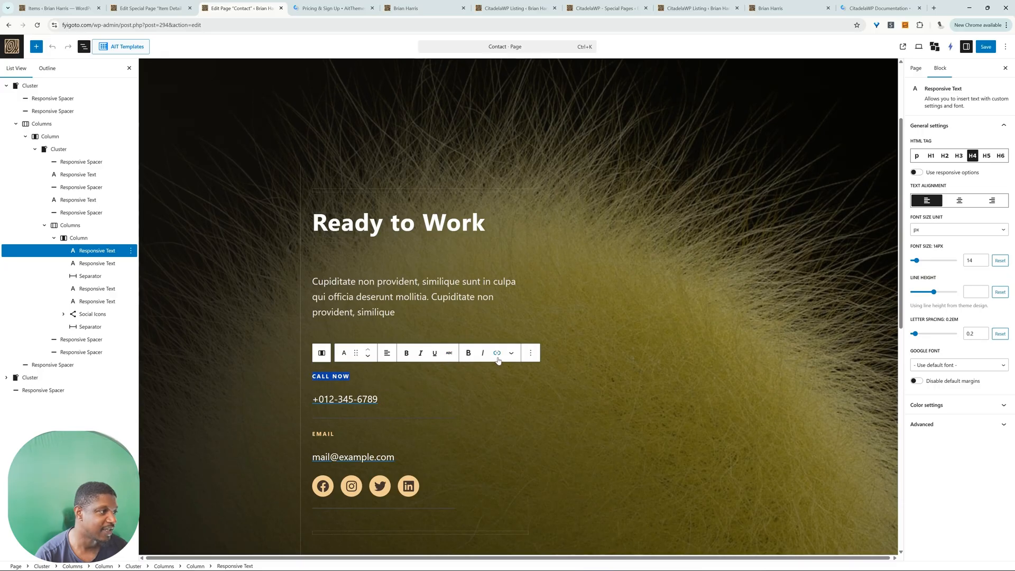
left_click(403, 397)
left_click(404, 341)
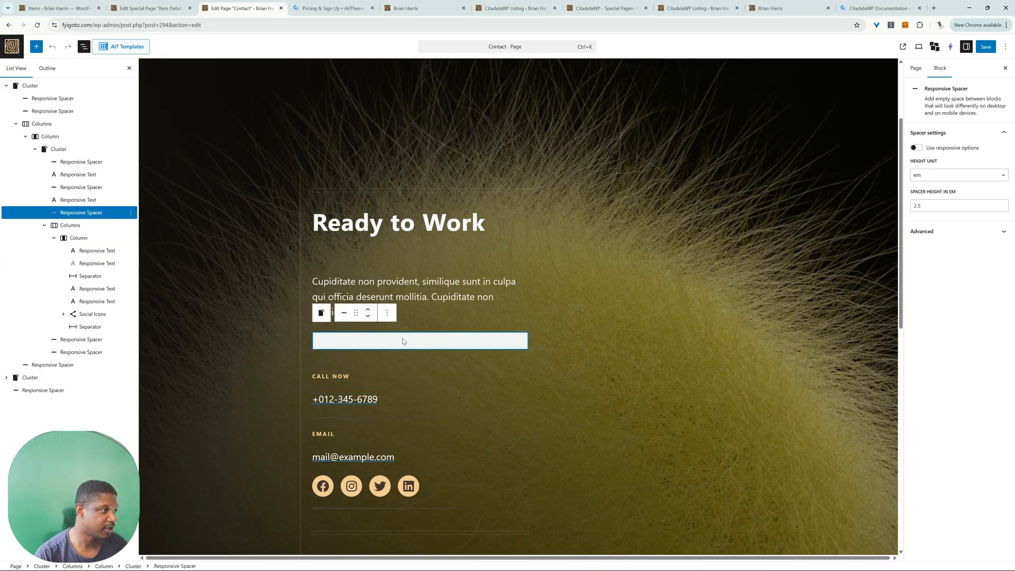
left_click_drag(351, 376, 312, 377)
left_click(498, 353)
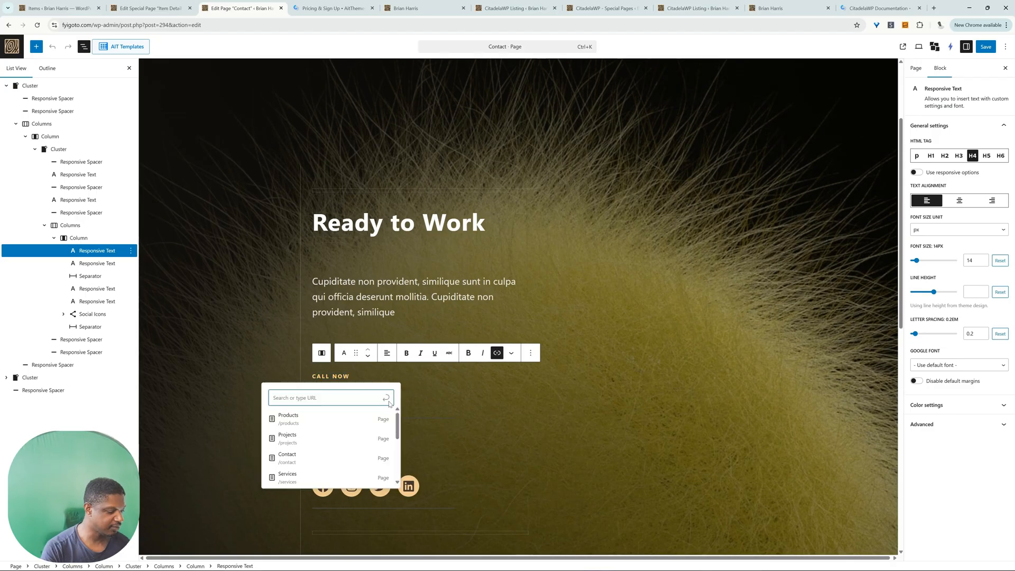
key("ctrl+v")
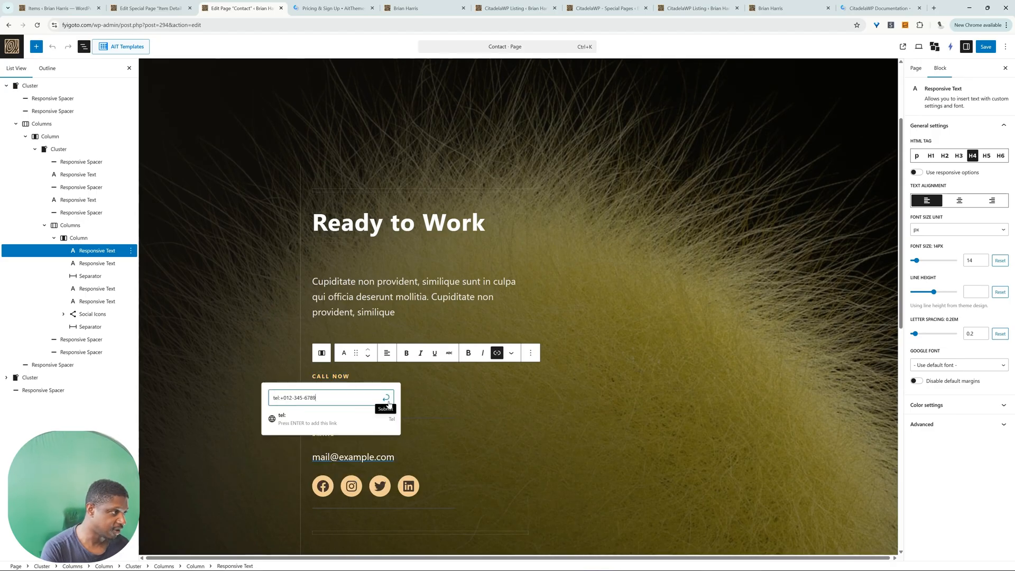
left_click(387, 398)
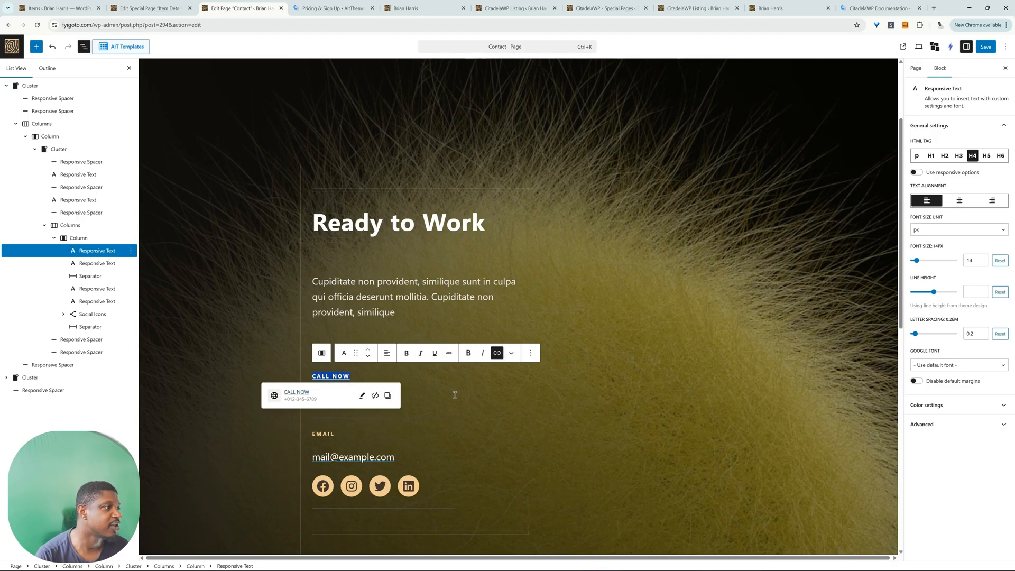
left_click(497, 410)
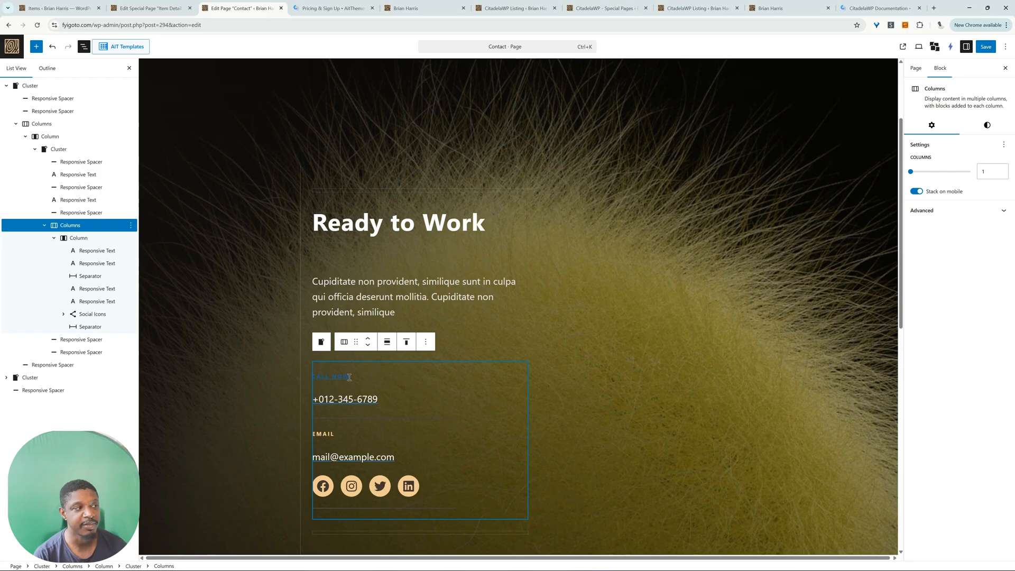
Step: Replace the background image of the Contact page's "Ready to Work" cluster with the photo of people meeting around a table
mouse_move(340, 411)
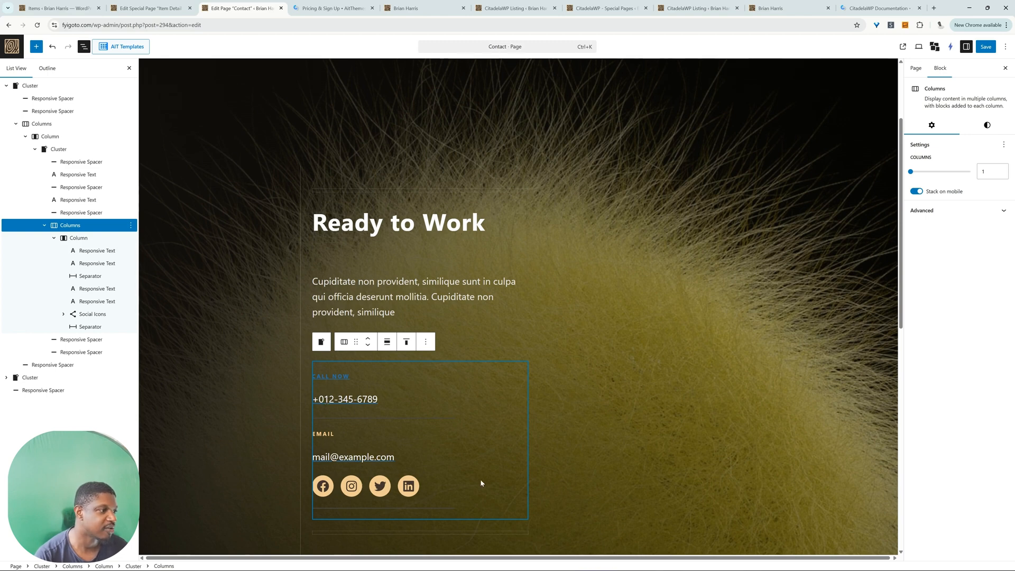
scroll(488, 476, "down", 4)
scroll(487, 480, "up", 7)
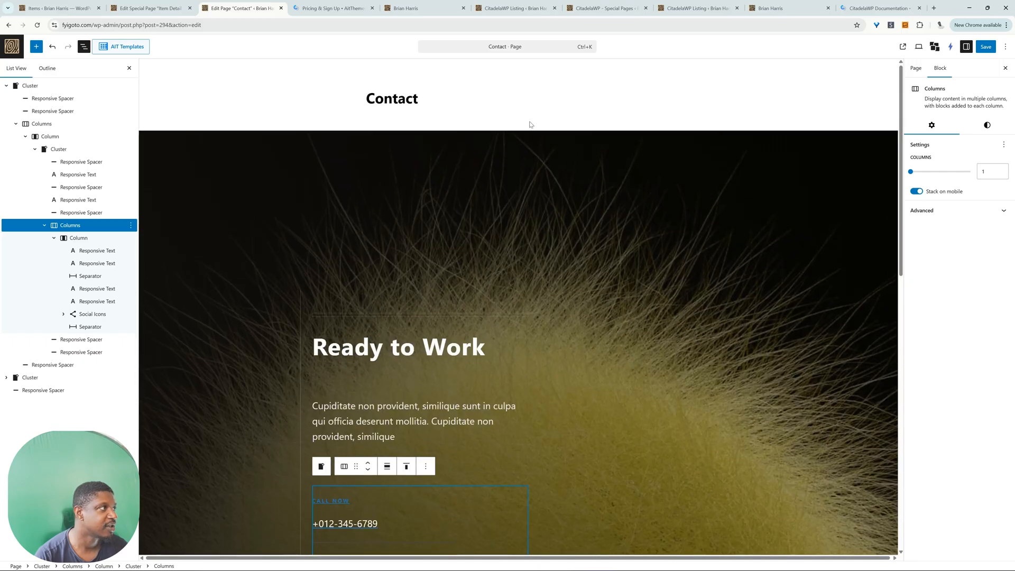
left_click(489, 173)
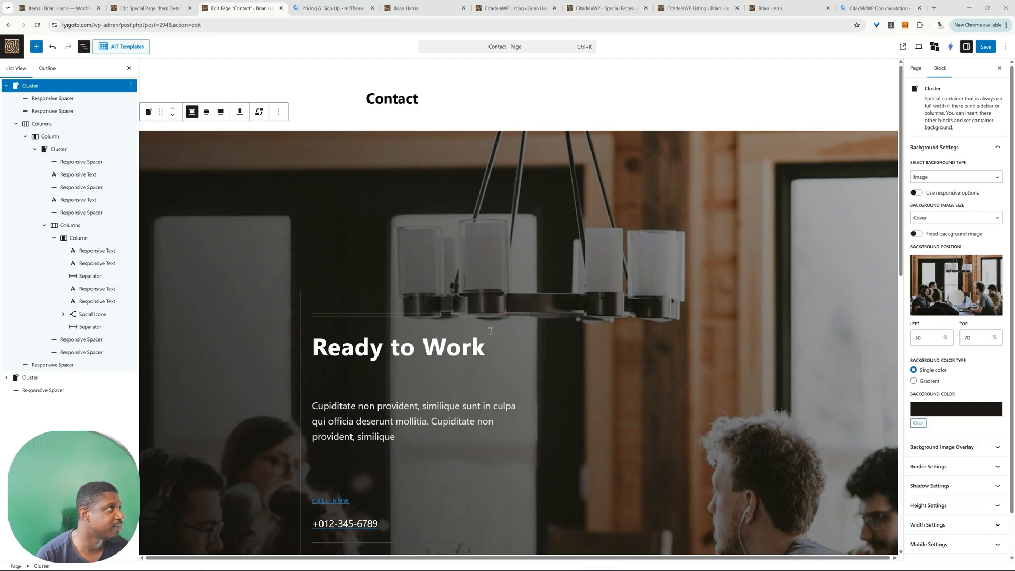
Step: Look through the blocks available to insert, save the Contact page and view its published version
left_click(36, 46)
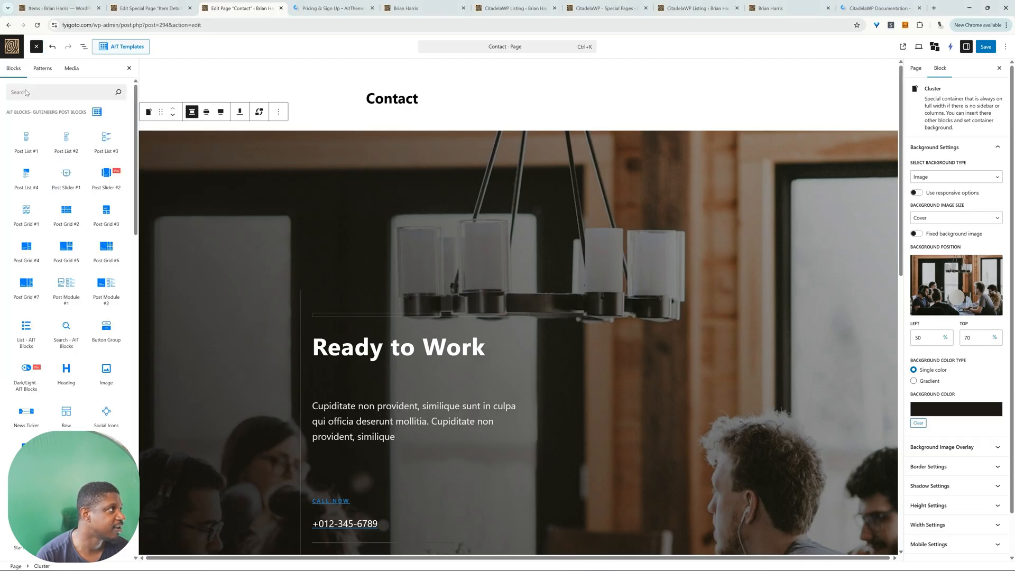
mouse_move(79, 167)
scroll(80, 222, "down", 2)
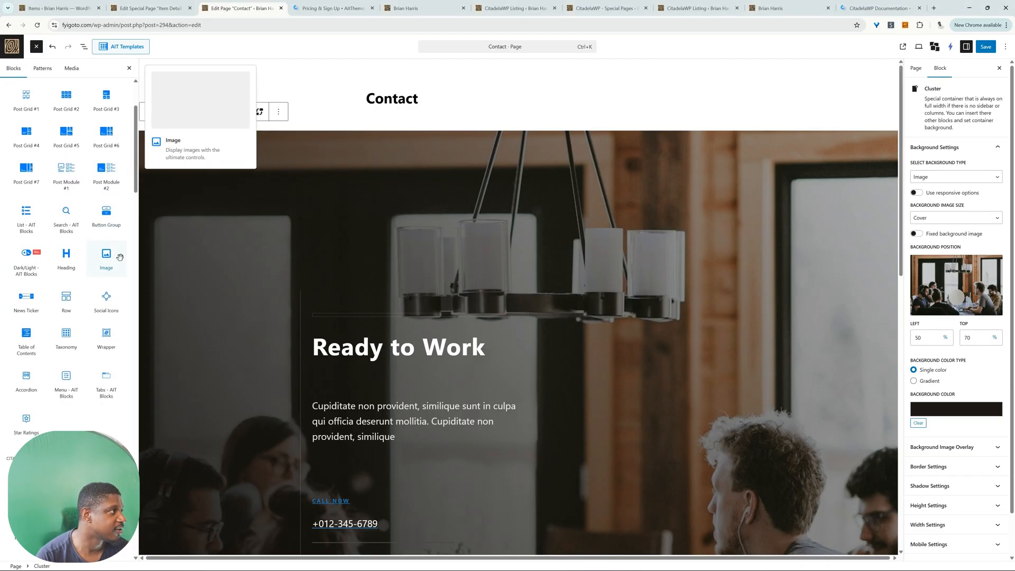
scroll(106, 238, "down", 7)
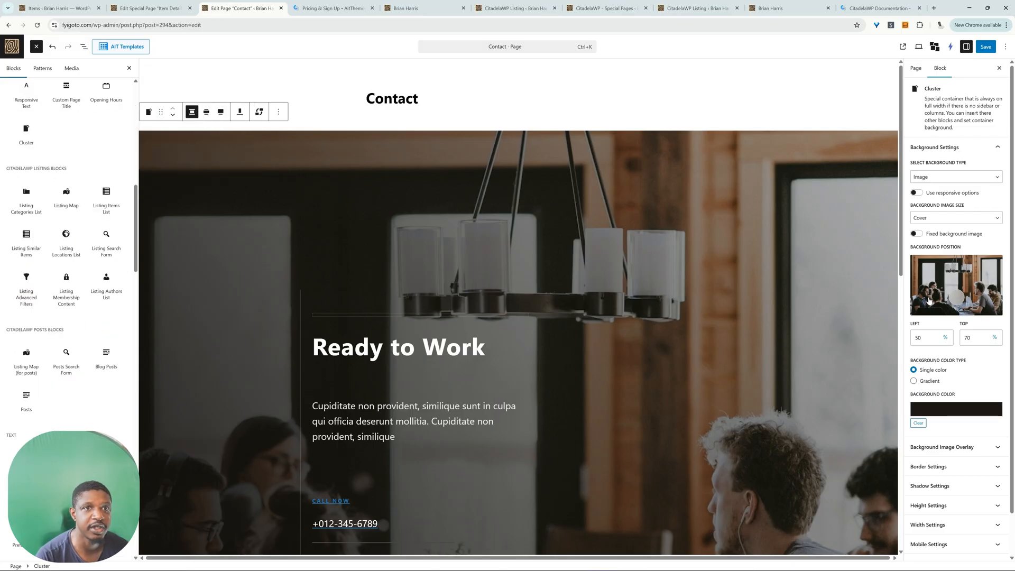
left_click(987, 51)
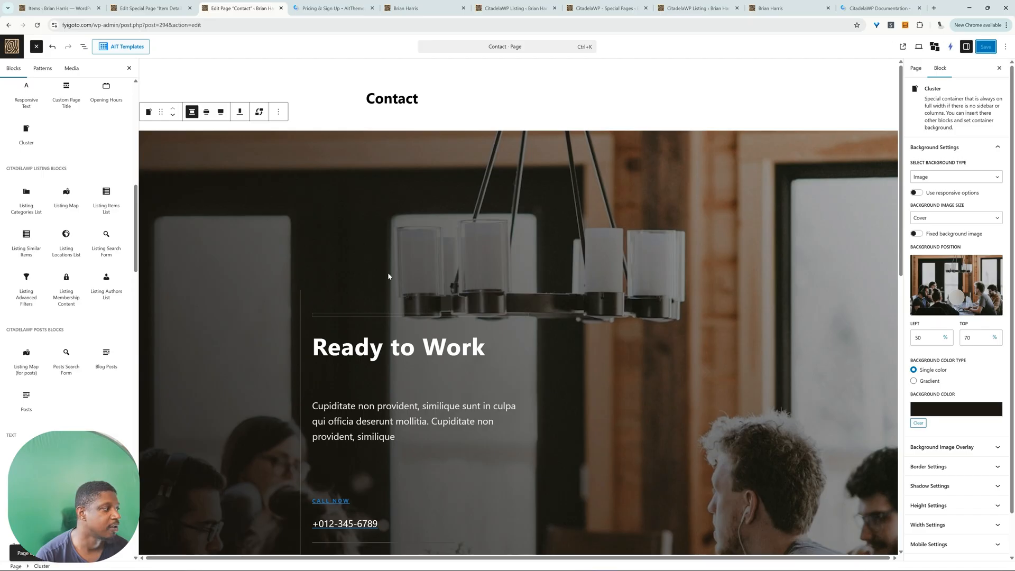
left_click(83, 554)
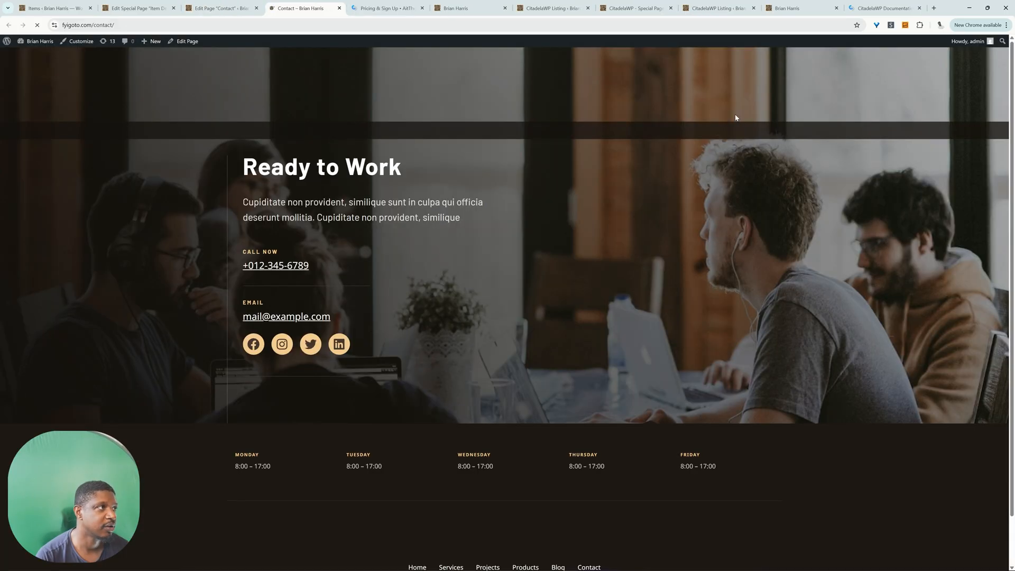